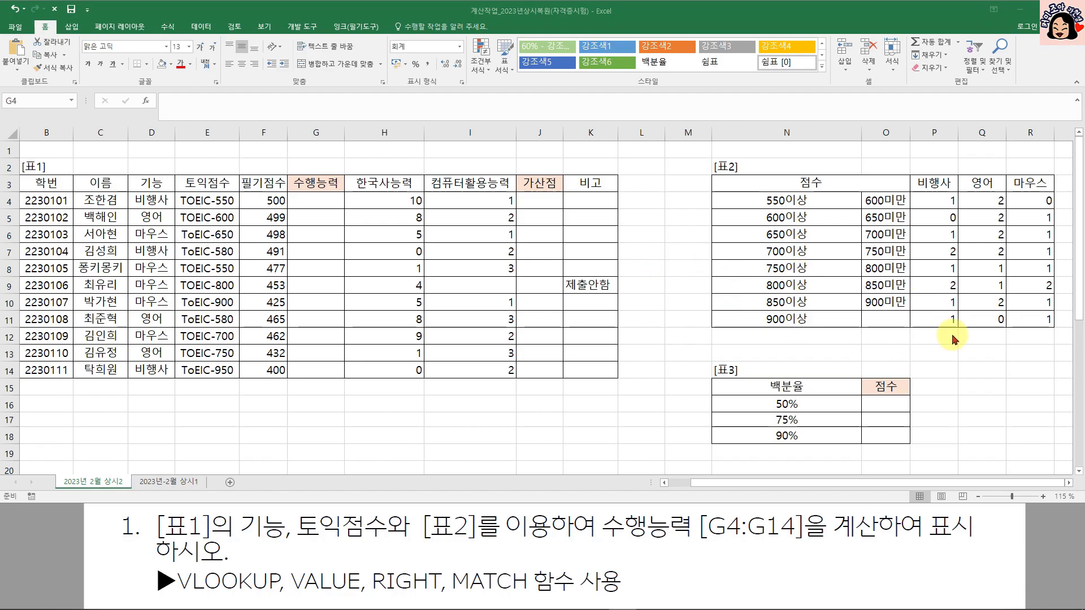
Step: Enter a trial 0 in cell G4 to test how the accounting format displays it, and clear it again
{"action": "left_click", "coordinate": [311, 411]}
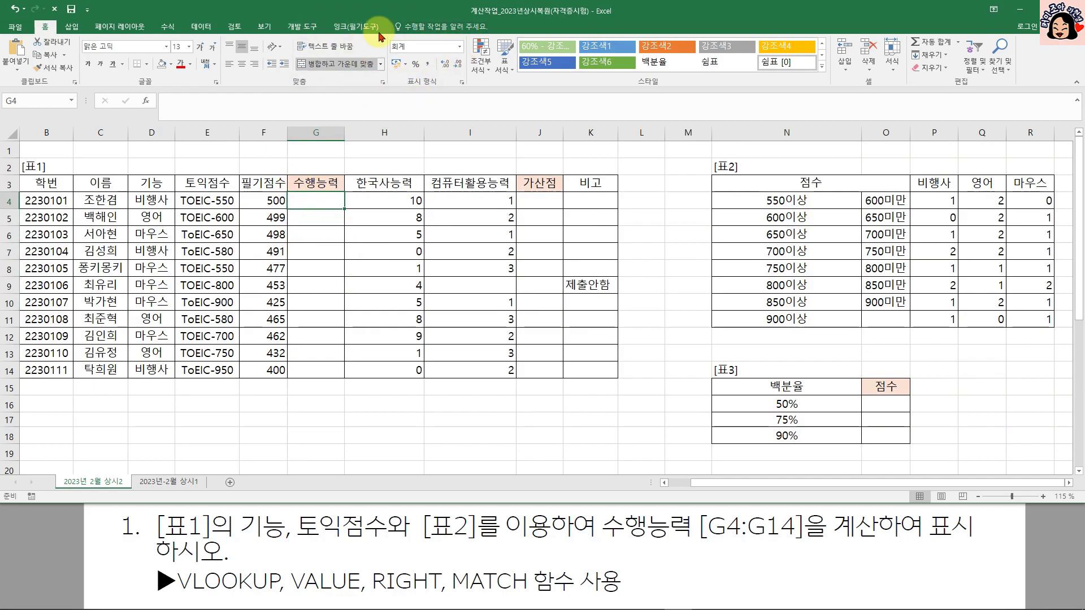
{"action": "left_click", "coordinate": [546, 196]}
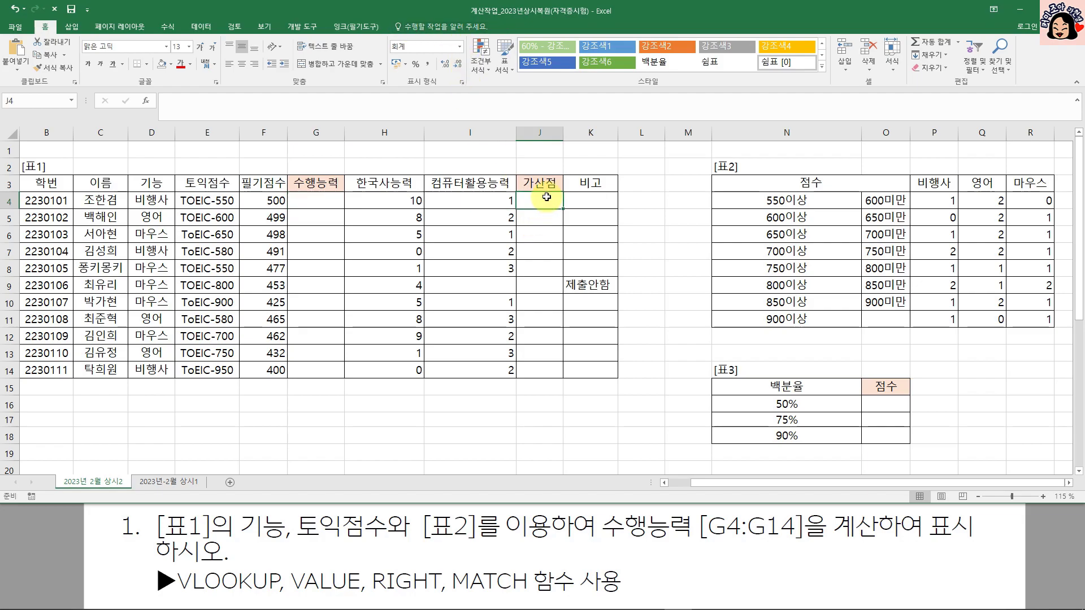
{"action": "left_click", "coordinate": [583, 202]}
{"action": "left_click", "coordinate": [311, 198]}
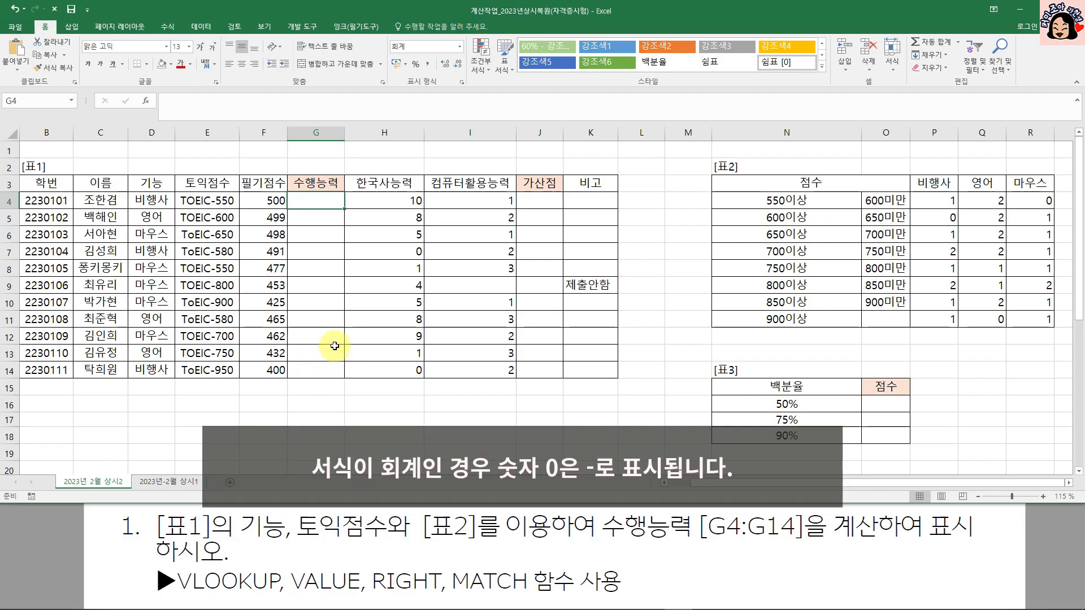
{"action": "type", "text": "0"}
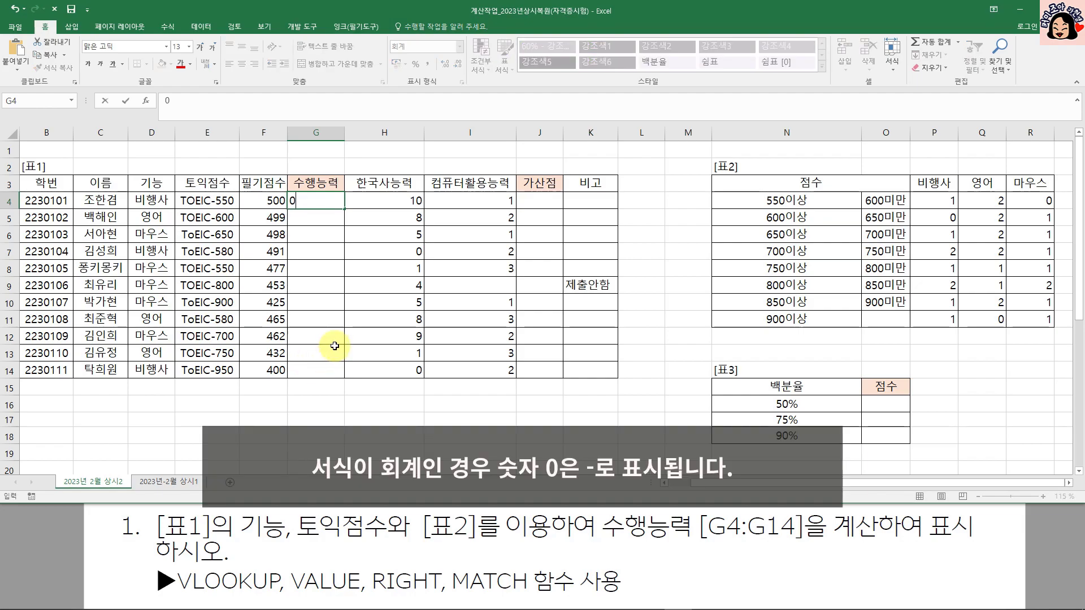
{"action": "key", "text": "Return"}
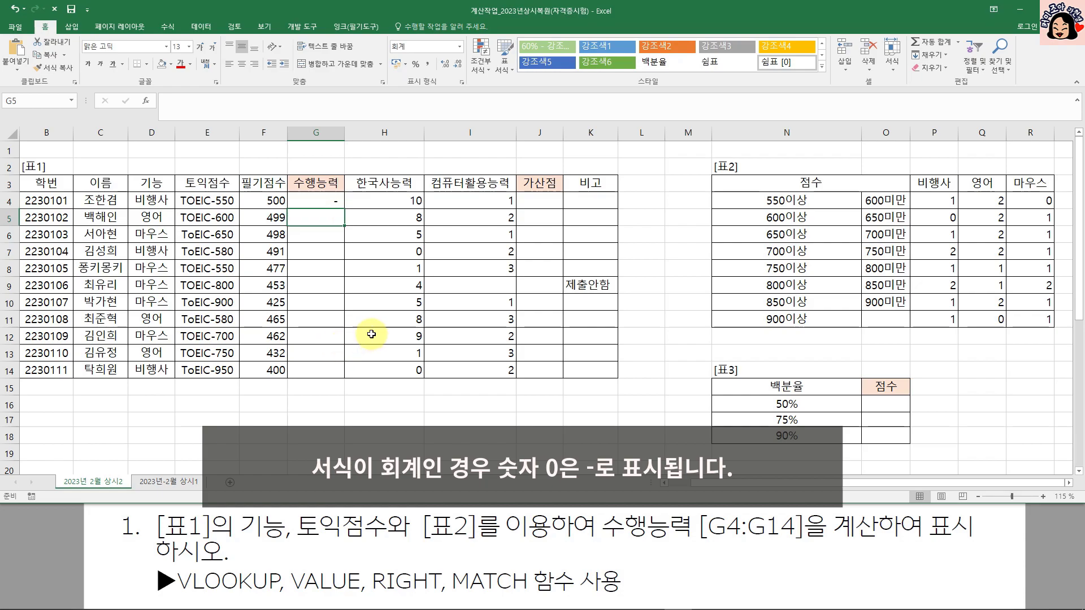
{"action": "left_click", "coordinate": [327, 199]}
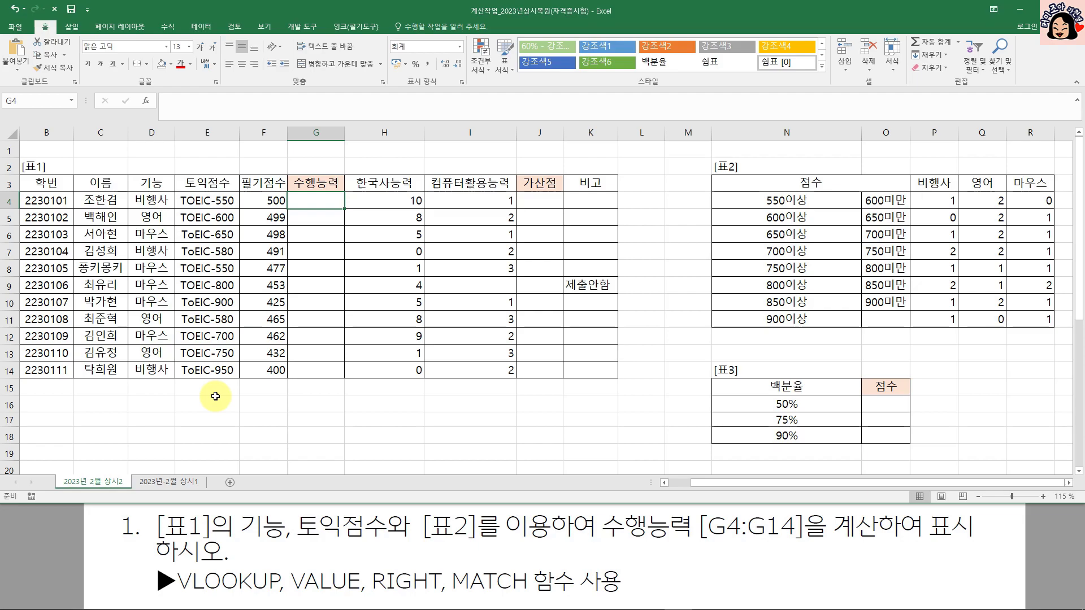
{"action": "left_click_drag", "start_coordinate": [239, 544], "coordinate": [394, 547]}
{"action": "left_click_drag", "start_coordinate": [157, 176], "coordinate": [213, 168]}
{"action": "mouse_move", "coordinate": [127, 192]}
{"action": "left_mouse_down"}
{"action": "mouse_move", "coordinate": [239, 282]}
{"action": "mouse_move", "coordinate": [243, 382]}
{"action": "left_mouse_up"}
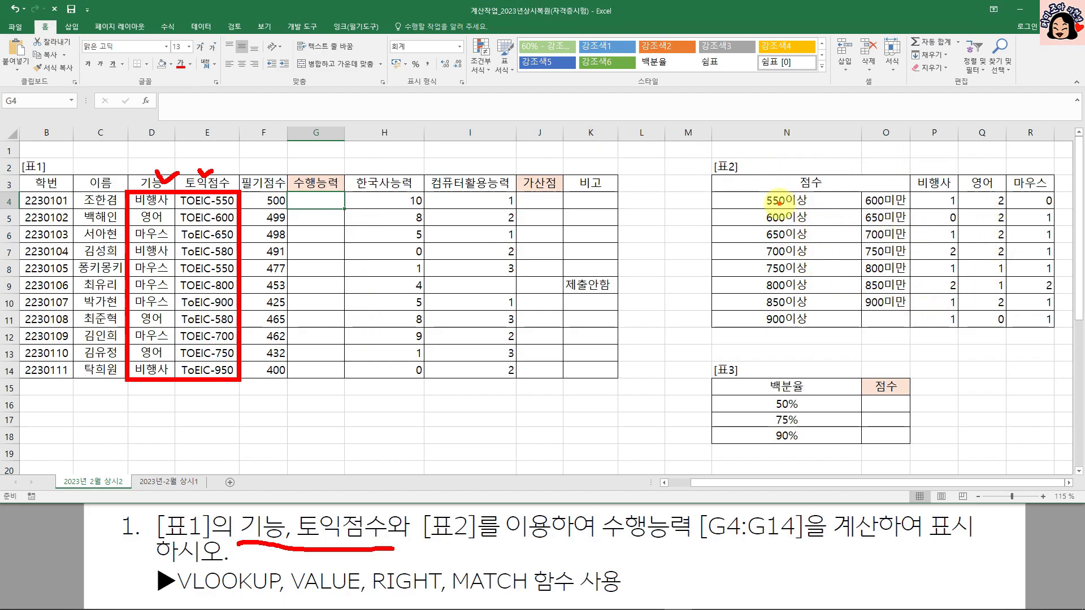
{"action": "left_click_drag", "start_coordinate": [711, 193], "coordinate": [1057, 328]}
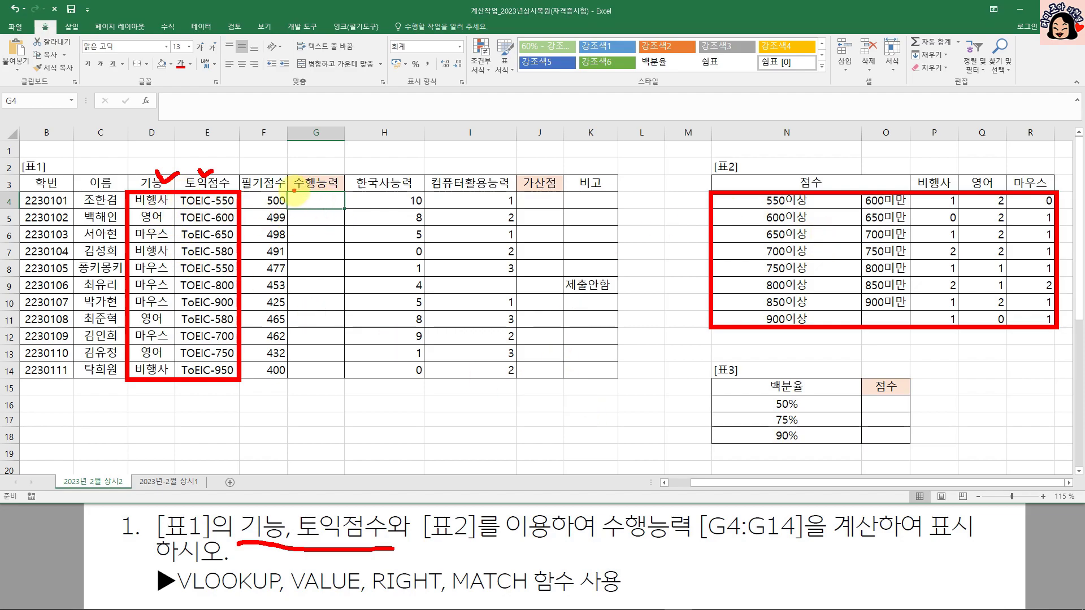
{"action": "mouse_move", "coordinate": [282, 201]}
{"action": "left_mouse_down"}
{"action": "mouse_move", "coordinate": [295, 199]}
{"action": "mouse_move", "coordinate": [291, 210]}
{"action": "left_mouse_up"}
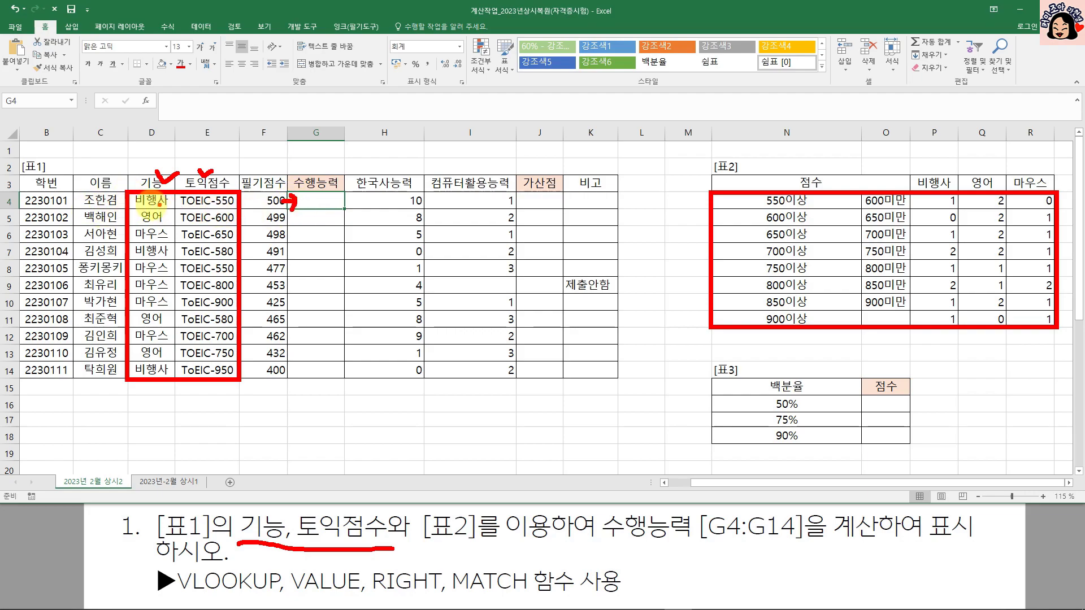
{"action": "mouse_move", "coordinate": [24, 189]}
{"action": "left_mouse_down"}
{"action": "mouse_move", "coordinate": [8, 206]}
{"action": "mouse_move", "coordinate": [54, 214]}
{"action": "left_mouse_up"}
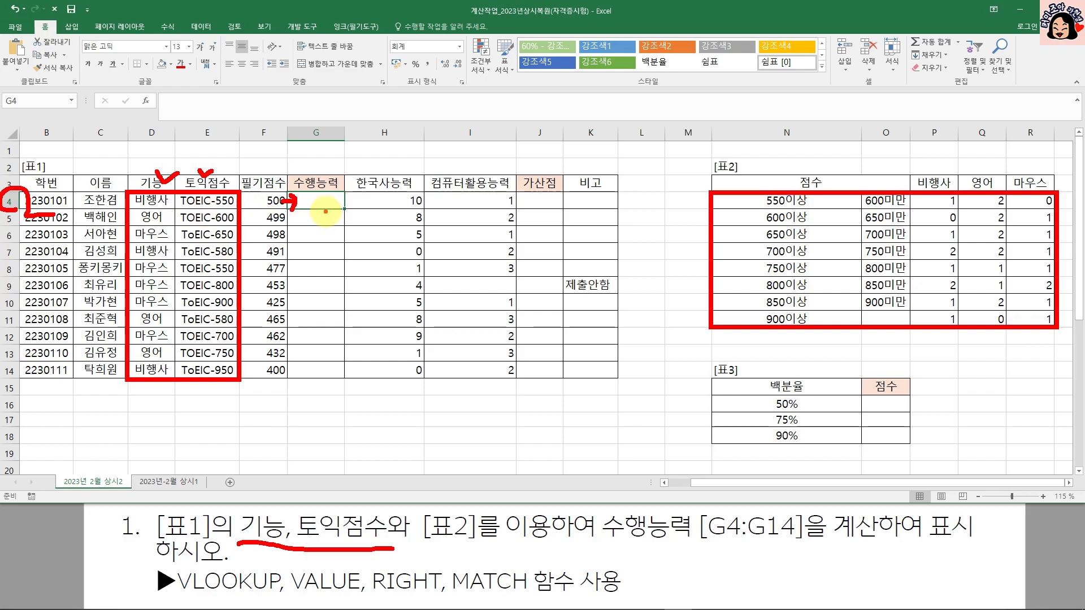
{"action": "key", "text": "Escape"}
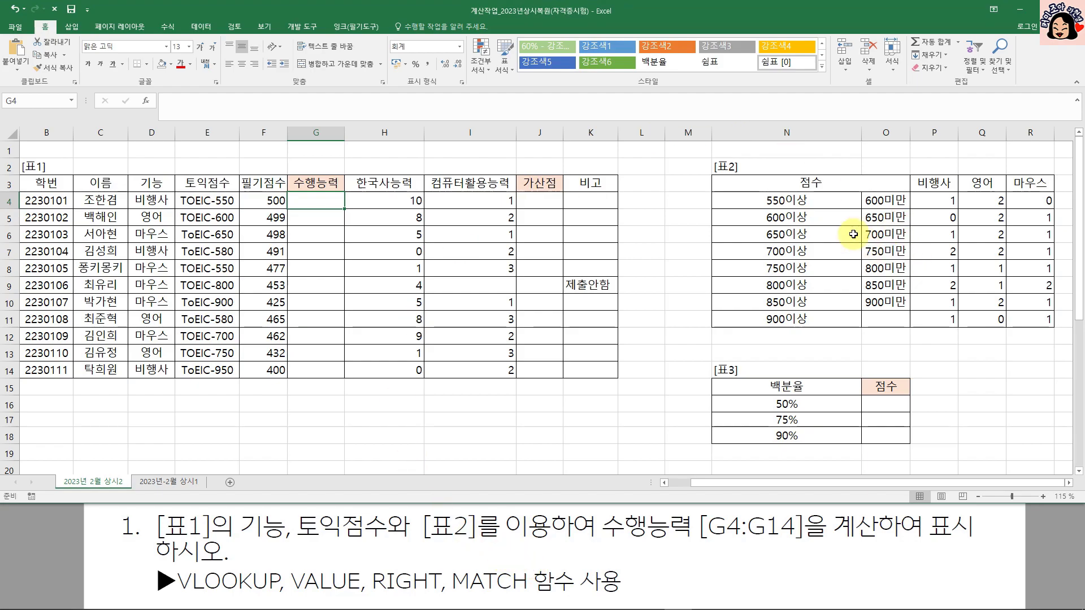
Step: Examine the range N4:R11 of [표2], its 비행사, 영어 and 마우스 columns, and the TOEIC score in E4
{"action": "left_click_drag", "start_coordinate": [840, 196], "coordinate": [1012, 316]}
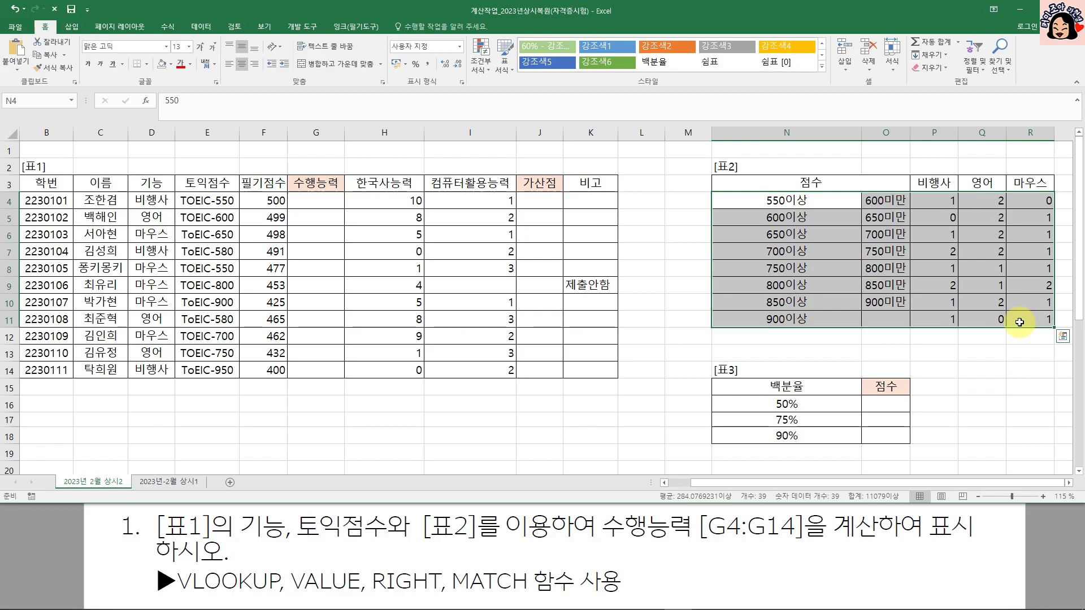
{"action": "left_click_drag", "start_coordinate": [938, 183], "coordinate": [1028, 317]}
{"action": "left_click_drag", "start_coordinate": [803, 198], "coordinate": [1034, 315]}
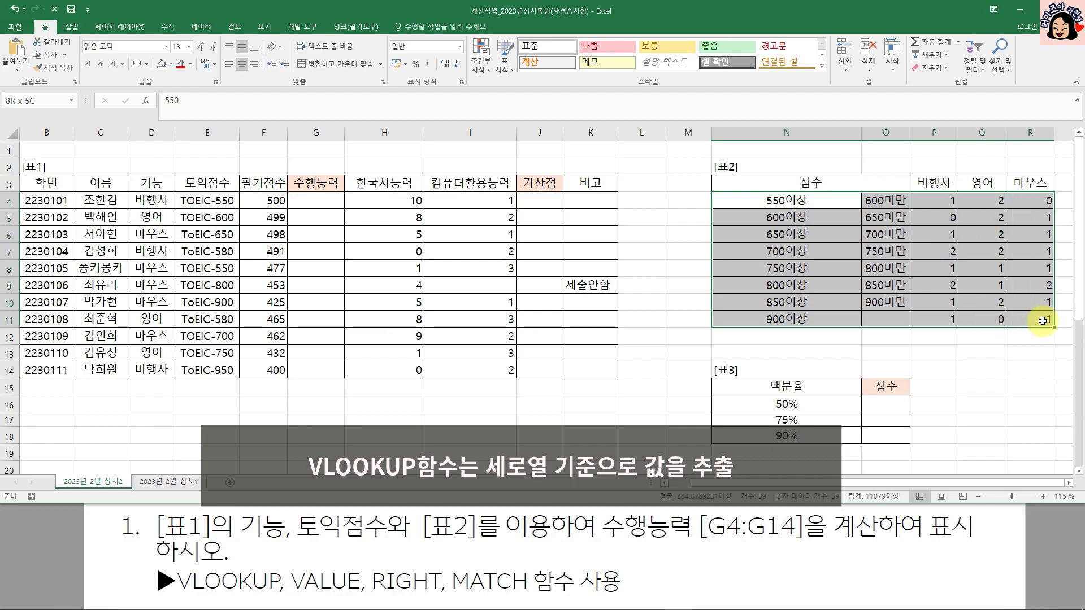
{"action": "left_click", "coordinate": [934, 182]}
{"action": "left_click_drag", "start_coordinate": [933, 182], "coordinate": [1038, 321]}
{"action": "left_click", "coordinate": [316, 201]}
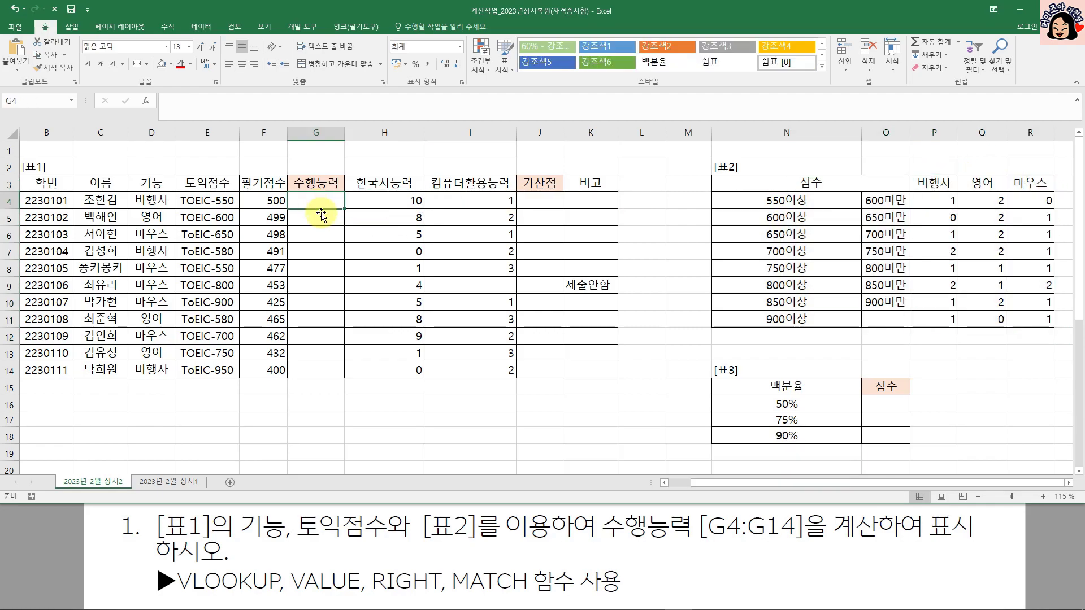
{"action": "left_click_drag", "start_coordinate": [780, 201], "coordinate": [876, 324]}
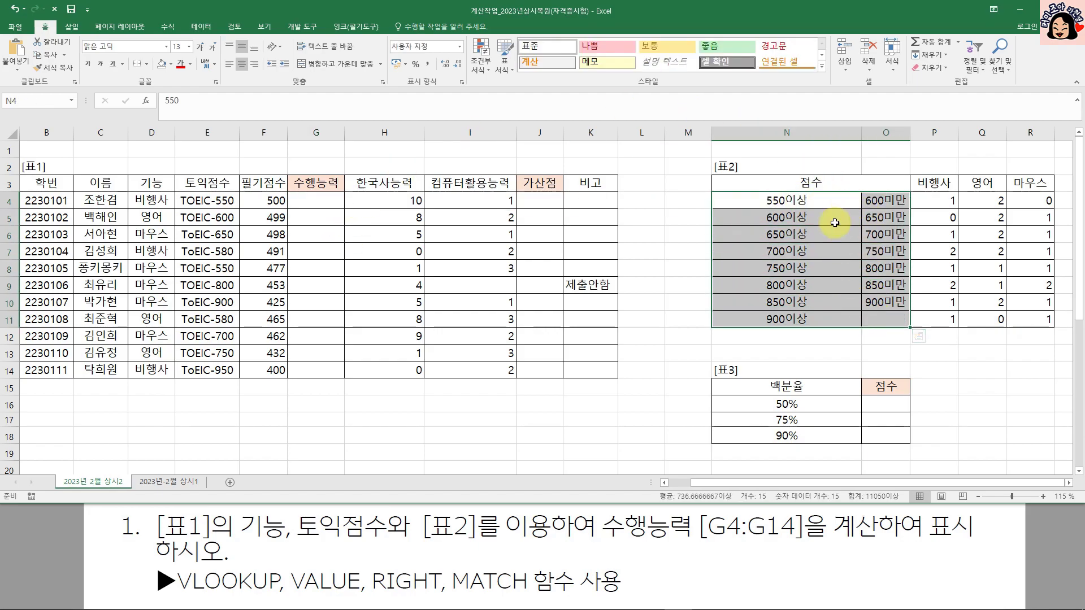
{"action": "left_click", "coordinate": [209, 204]}
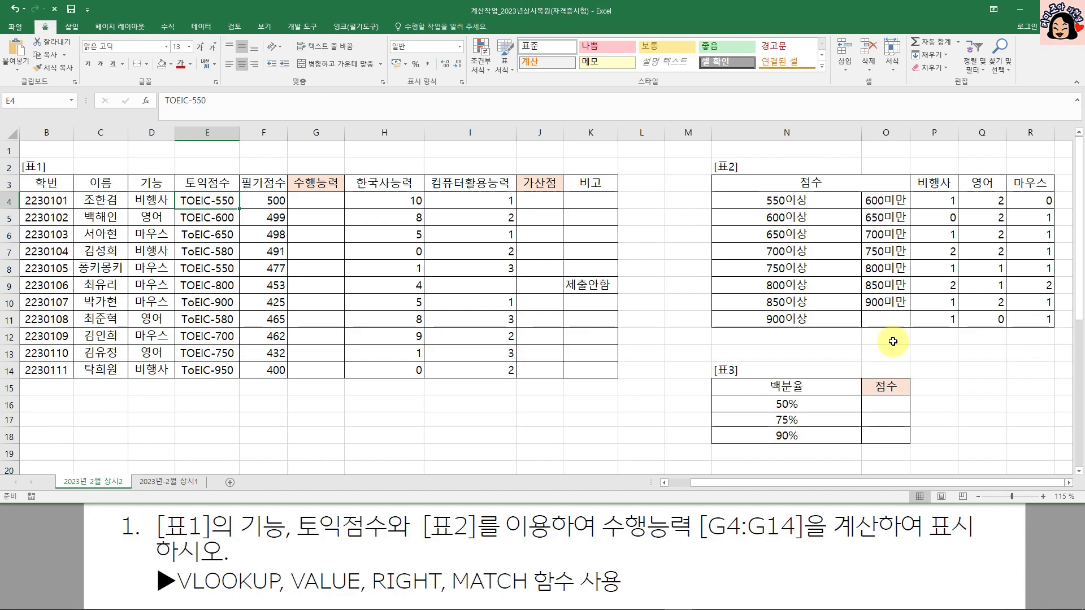
Step: Enter =RIGHT(E4,3) in cell G4 to extract the last three characters of the TOEIC score
{"action": "left_click", "coordinate": [313, 201]}
{"action": "type", "text": "="}
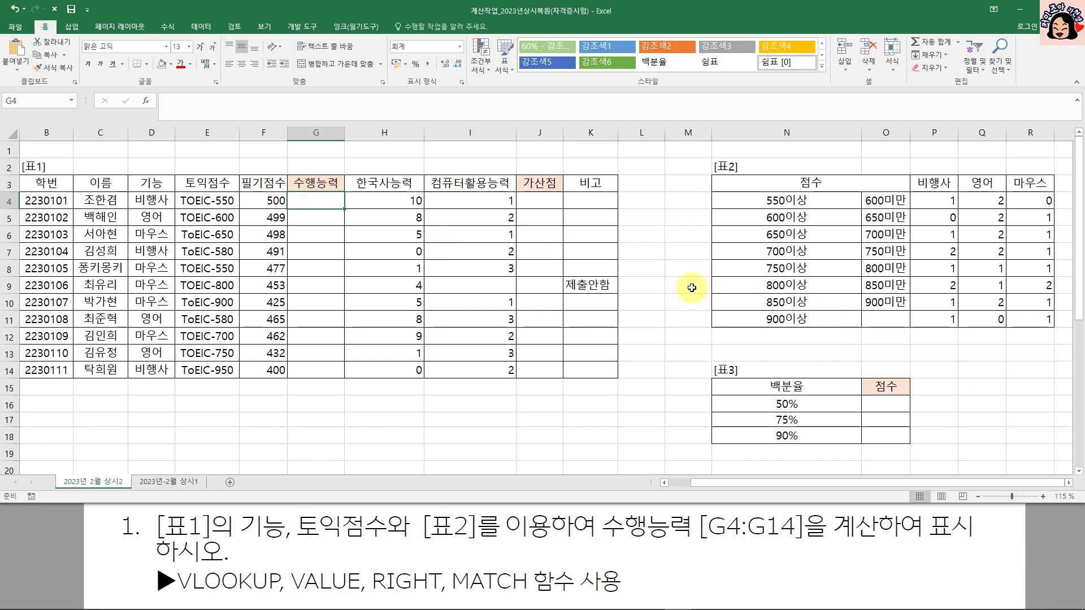
{"action": "type", "text": "RI"}
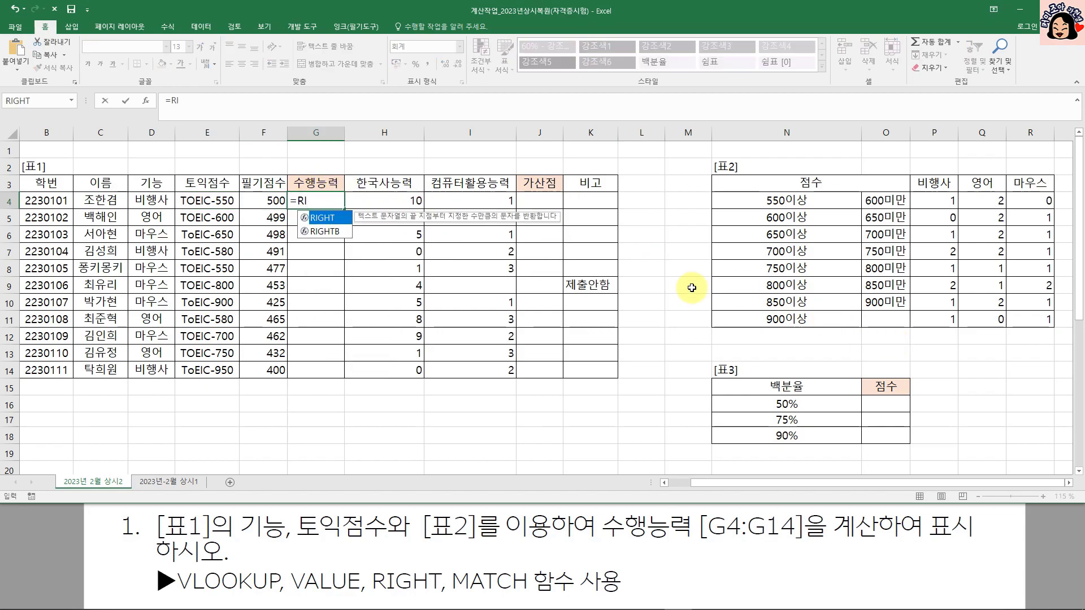
{"action": "key", "text": "Tab"}
{"action": "left_click", "coordinate": [216, 203]}
{"action": "type", "text": ",3"}
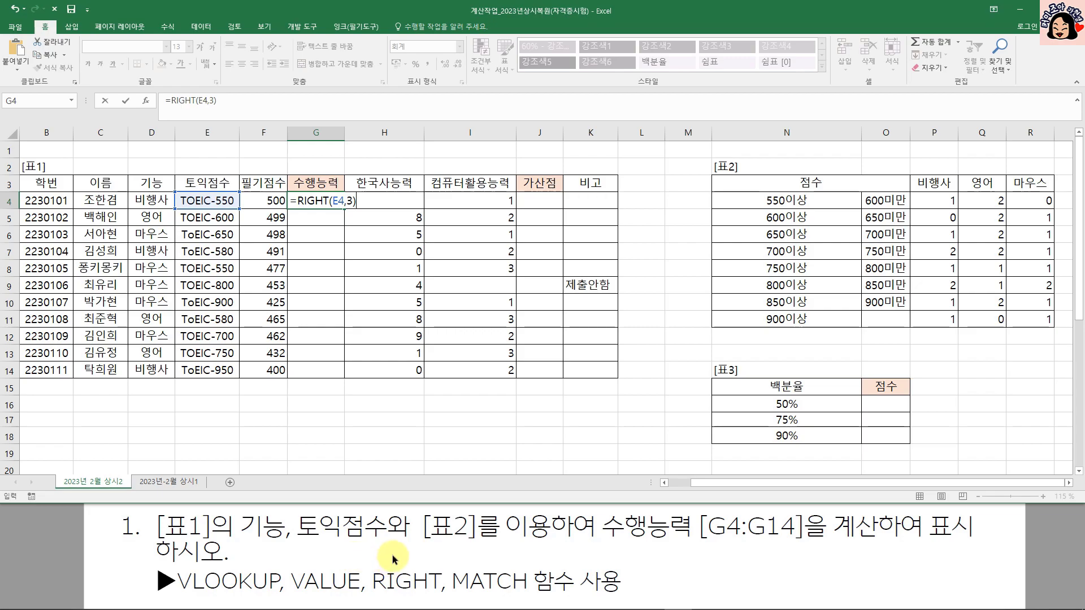
{"action": "key", "text": "ctrl+Return"}
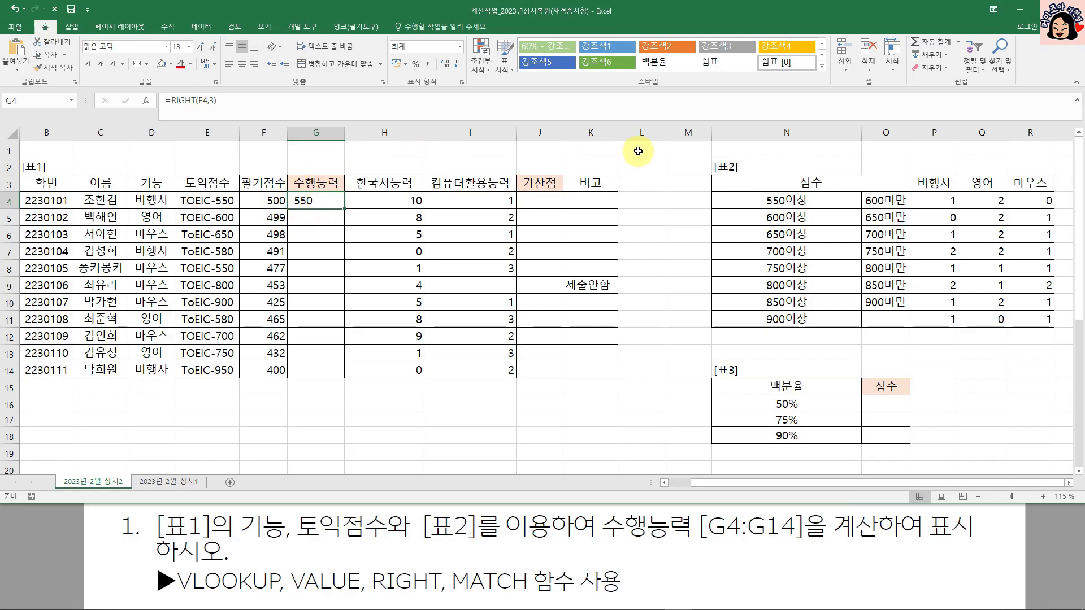
Step: Turn centre alignment off and back on for N4 in [표2] to check whether its score is a number
{"action": "left_click_drag", "start_coordinate": [822, 200], "coordinate": [855, 316]}
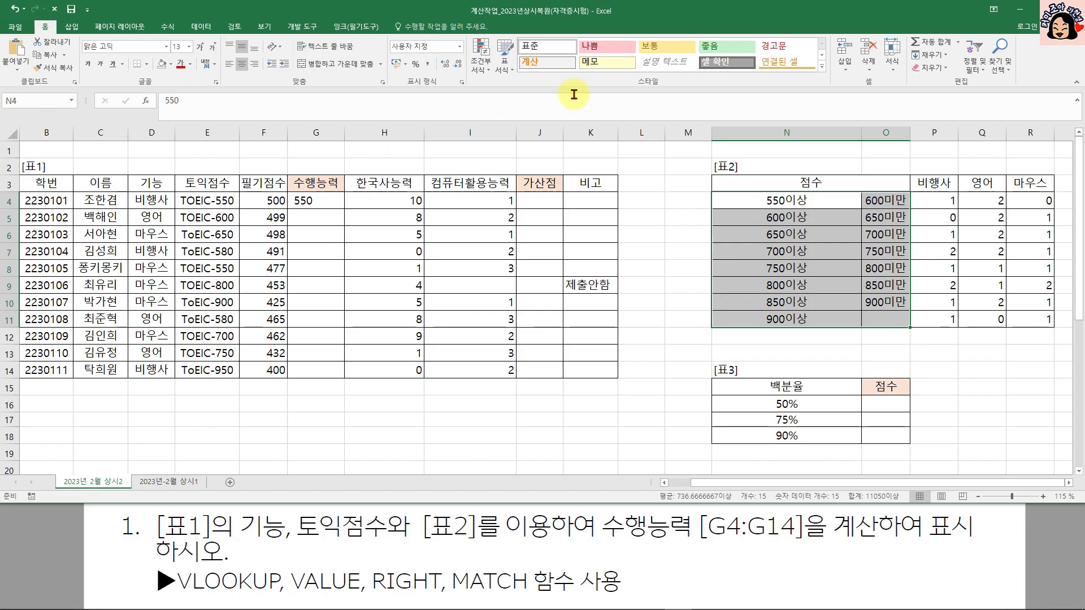
{"action": "left_click", "coordinate": [802, 206]}
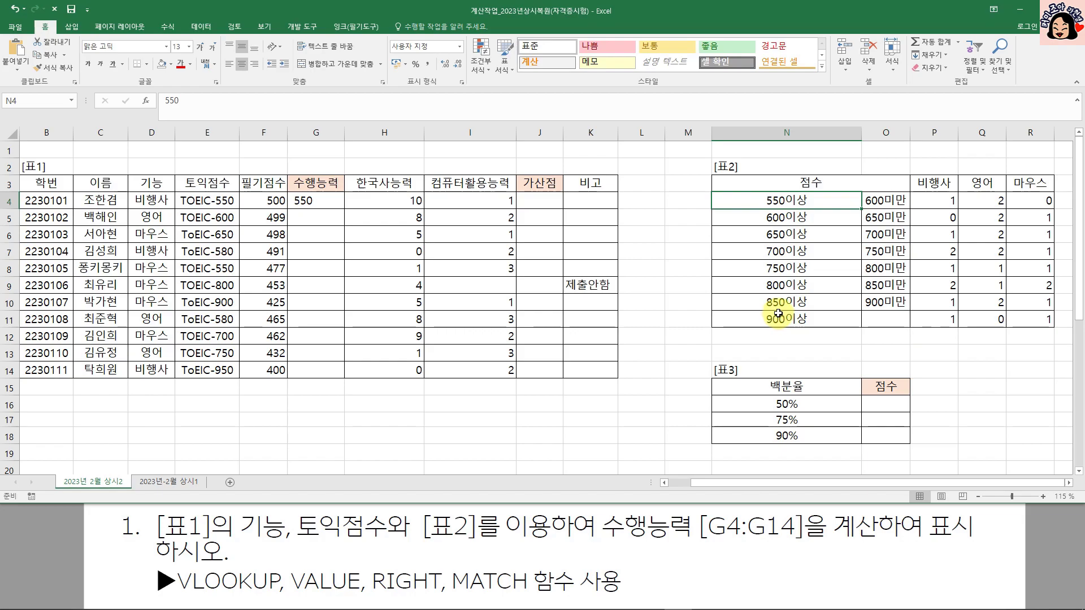
{"action": "left_click", "coordinate": [242, 67]}
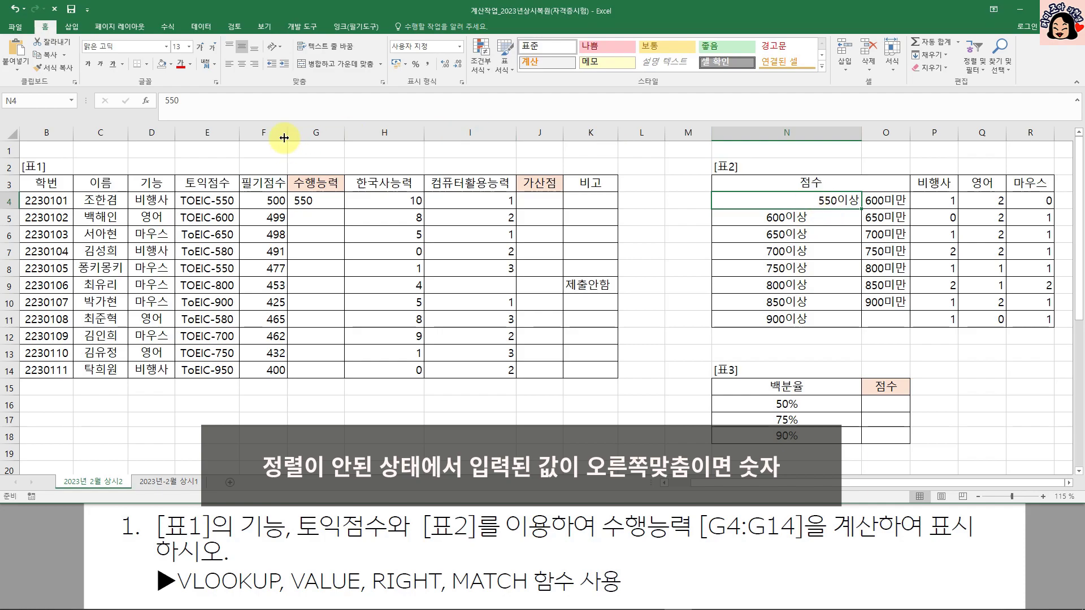
{"action": "left_click", "coordinate": [242, 64]}
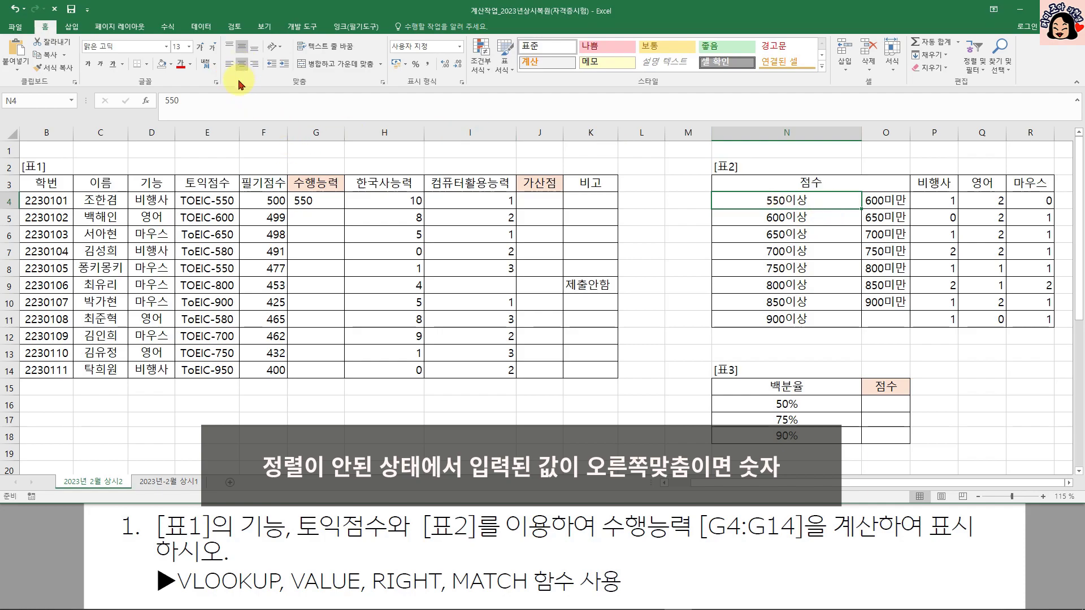
{"action": "left_click", "coordinate": [325, 202]}
{"action": "left_click_drag", "start_coordinate": [821, 205], "coordinate": [876, 315]}
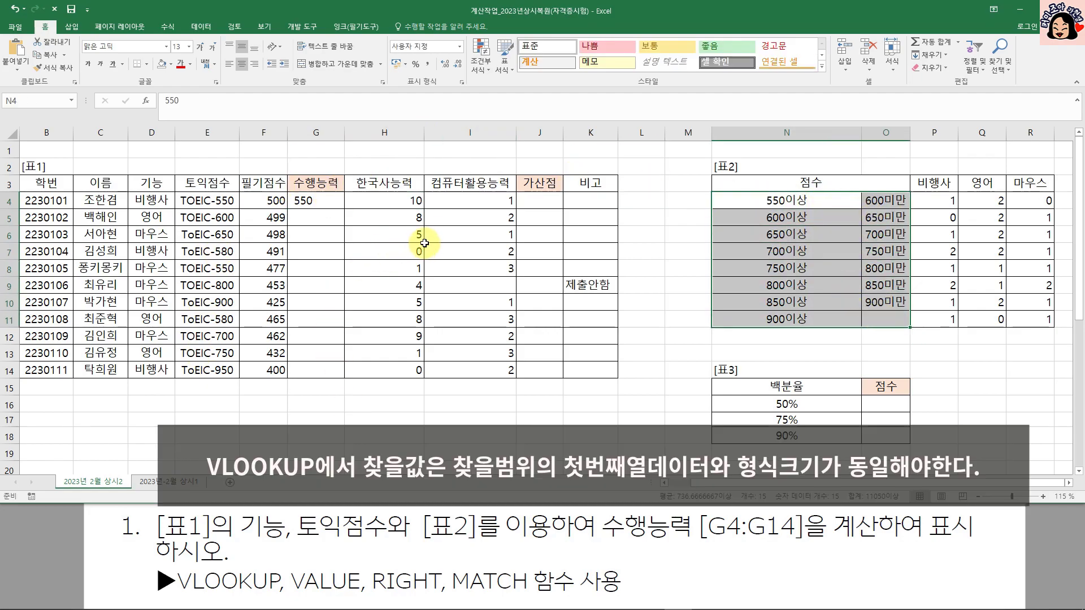
Step: Wrap the RIGHT formula in G4 in VALUE so that it reads =VALUE(RIGHT(E4,3))
{"action": "left_click", "coordinate": [314, 206]}
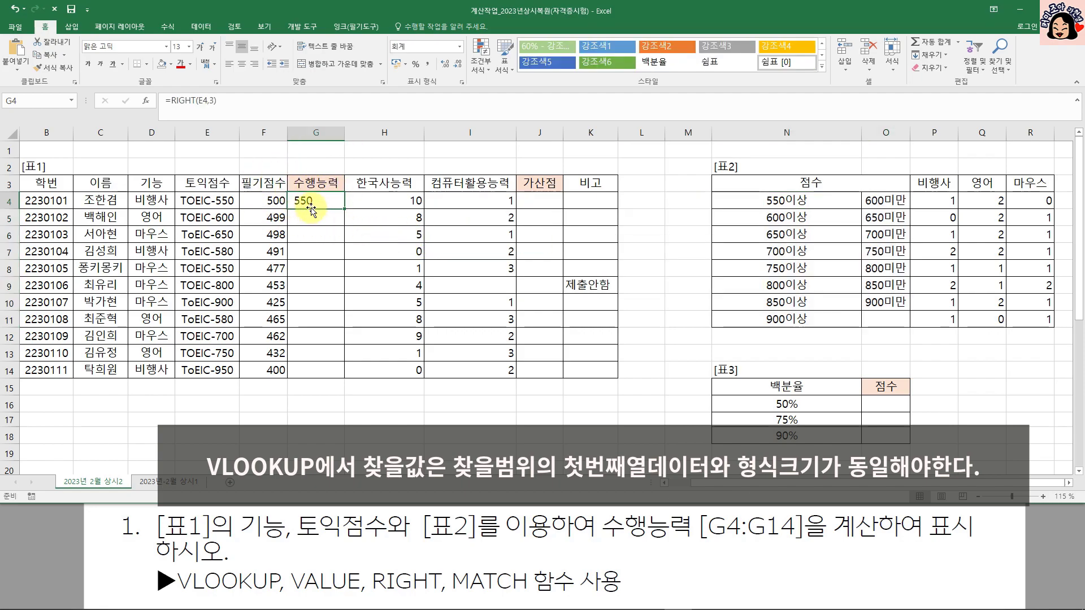
{"action": "double_click", "coordinate": [322, 201]}
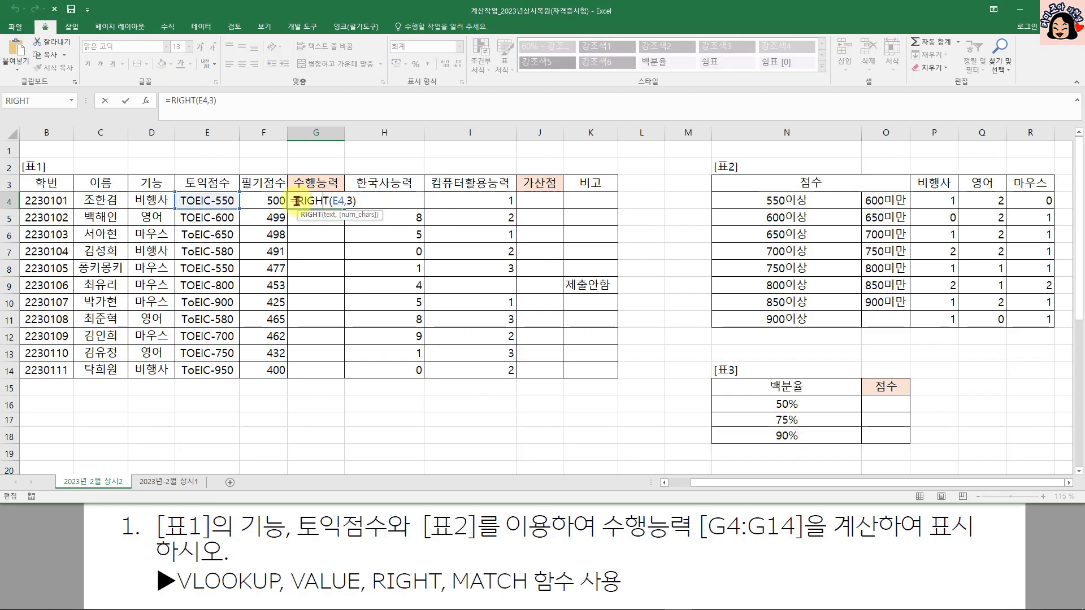
{"action": "left_click", "coordinate": [364, 203]}
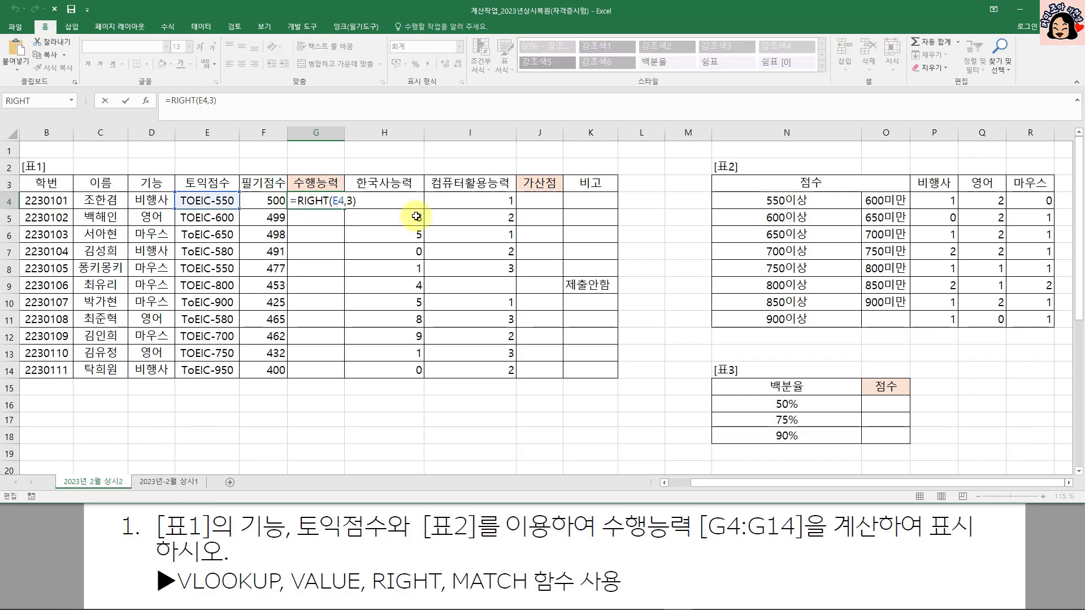
{"action": "key", "text": "BackSpace"}
{"action": "key", "text": "BackSpace"}
{"action": "left_click", "coordinate": [296, 201]}
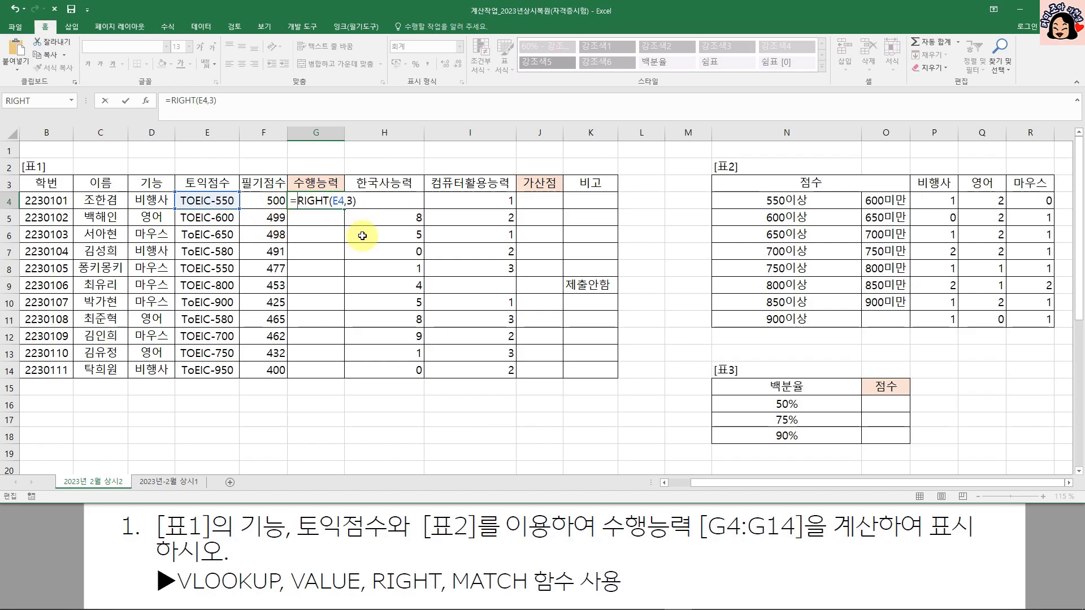
{"action": "type", "text": "V"}
{"action": "key", "text": "Tab"}
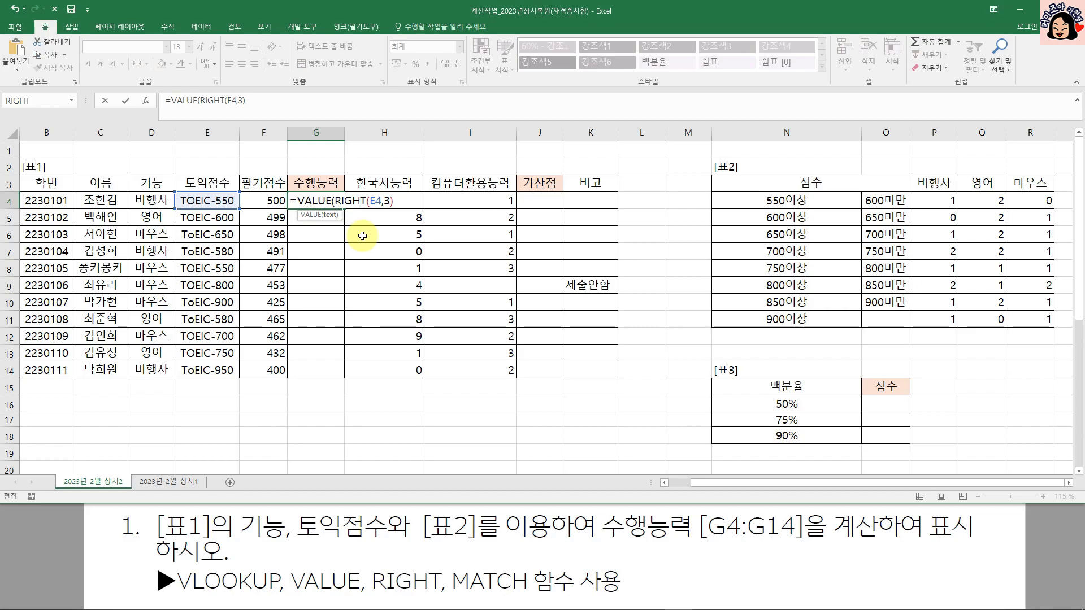
{"action": "key", "text": "End"}
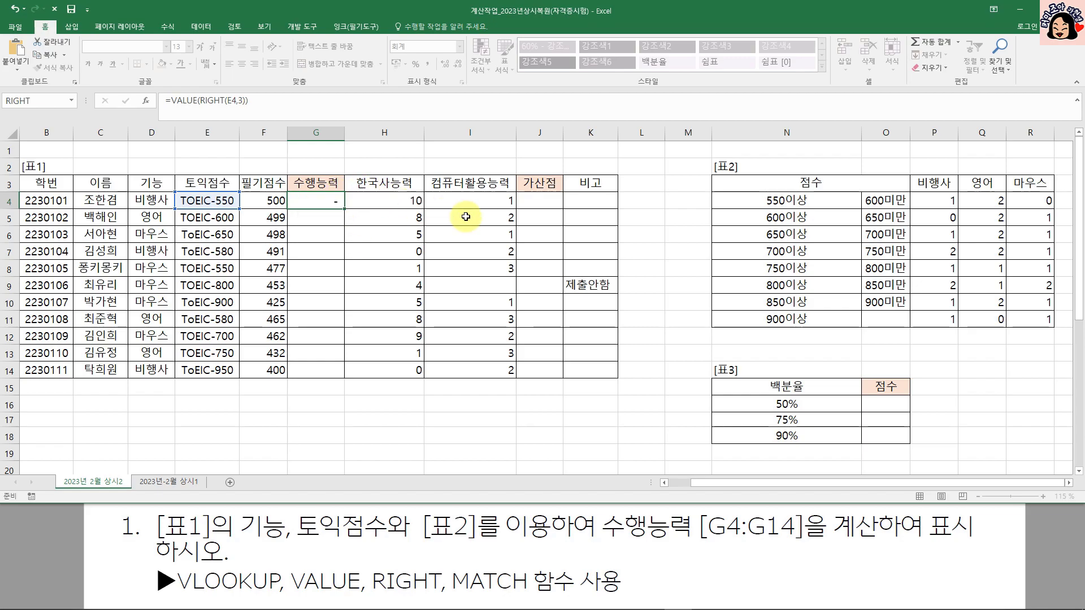
{"action": "type", "text": ")"}
{"action": "key", "text": "ctrl+Return"}
Step: Insert VLOOKUP in front of the G4 formula, using VALUE(RIGHT(E4,3)) as its lookup value
{"action": "scroll", "coordinate": [466, 217], "scroll_direction": "up", "scroll_amount": 1, "text": "ctrl"}
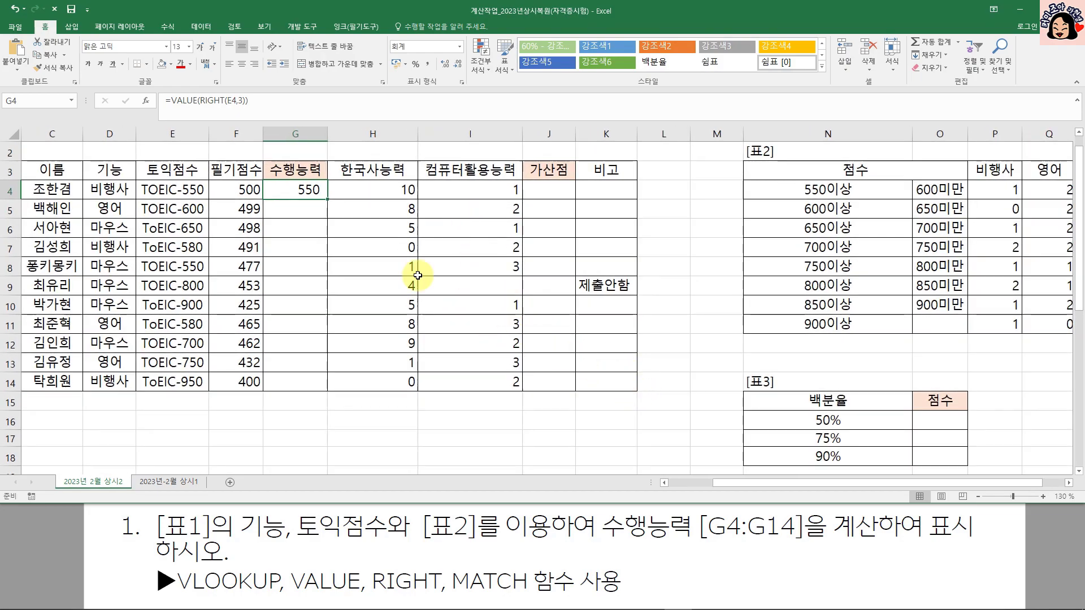
{"action": "left_click_drag", "start_coordinate": [724, 484], "coordinate": [679, 486]}
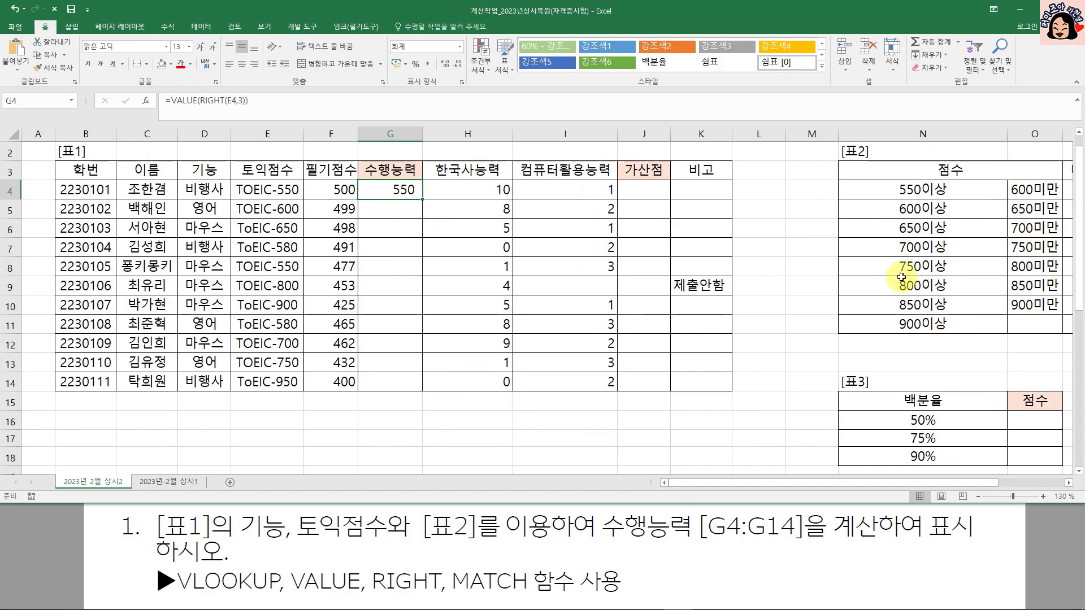
{"action": "double_click", "coordinate": [389, 191]}
{"action": "left_click", "coordinate": [370, 190]}
{"action": "type", "text": "VL"}
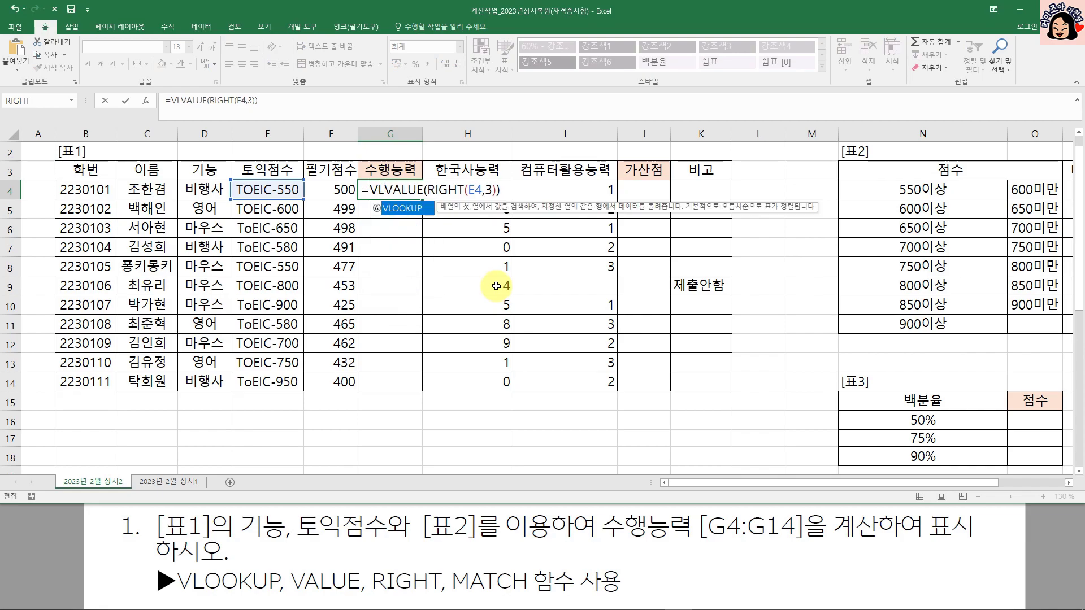
{"action": "key", "text": "Tab"}
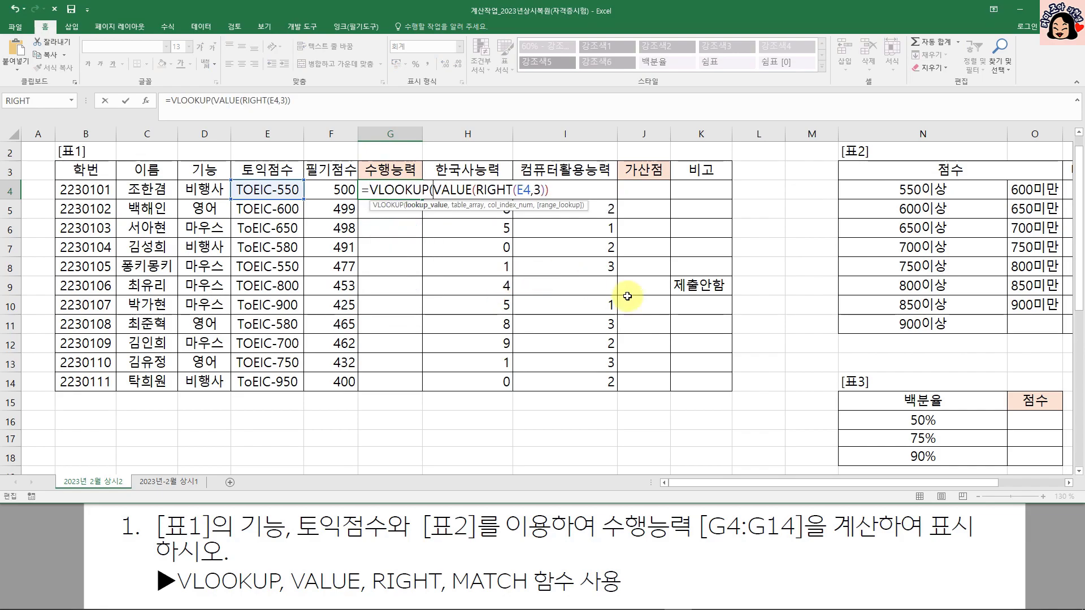
{"action": "left_click_drag", "start_coordinate": [725, 483], "coordinate": [840, 490]}
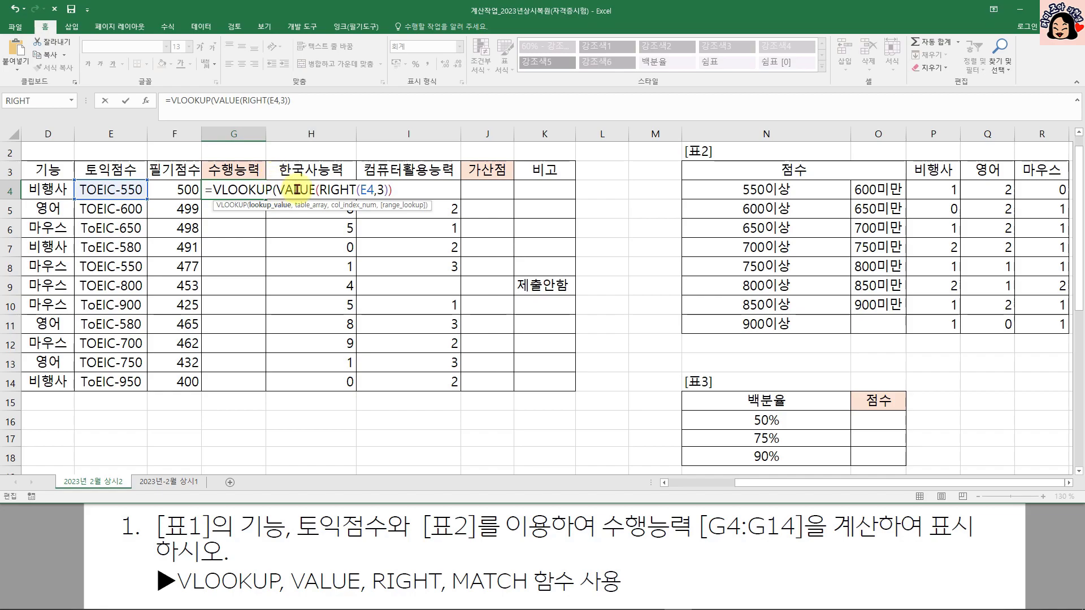
{"action": "left_click_drag", "start_coordinate": [280, 190], "coordinate": [402, 189]}
{"action": "left_click", "coordinate": [401, 189]}
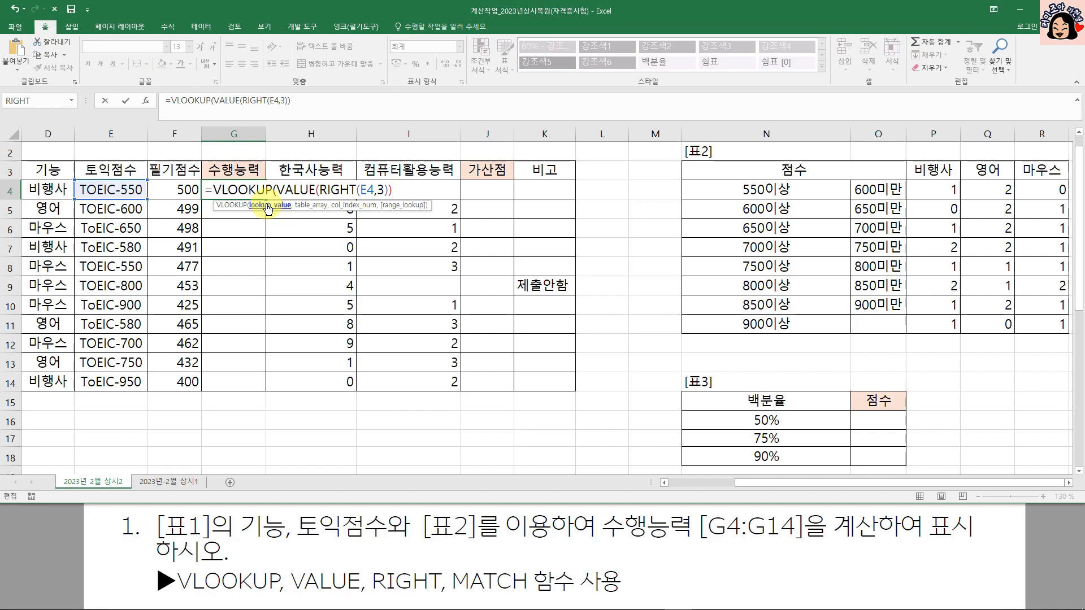
{"action": "left_click_drag", "start_coordinate": [278, 189], "coordinate": [409, 191]}
{"action": "left_click", "coordinate": [410, 191]}
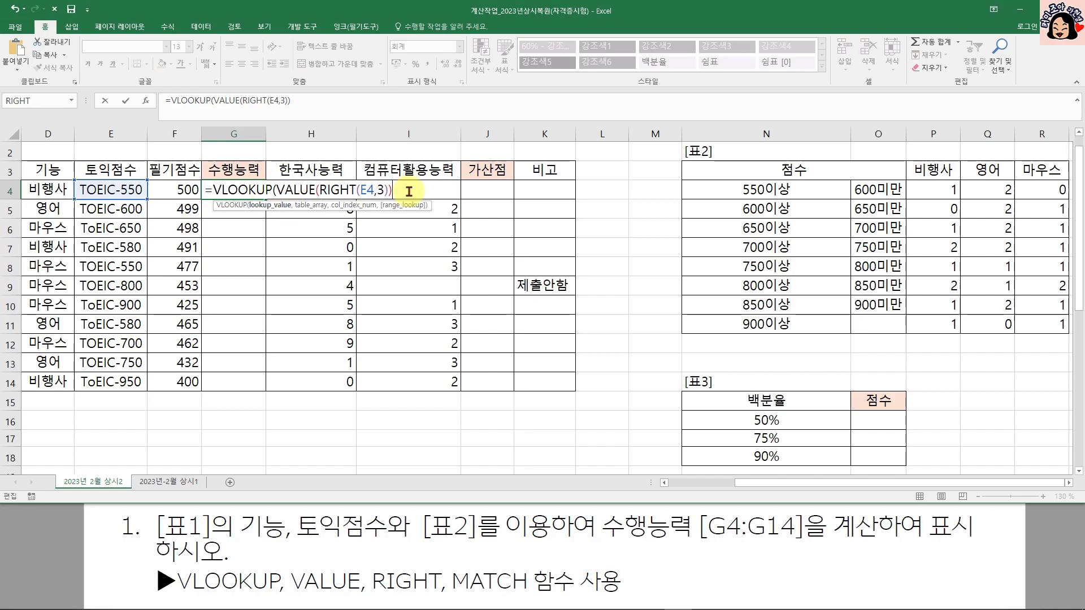
{"action": "type", "text": ","}
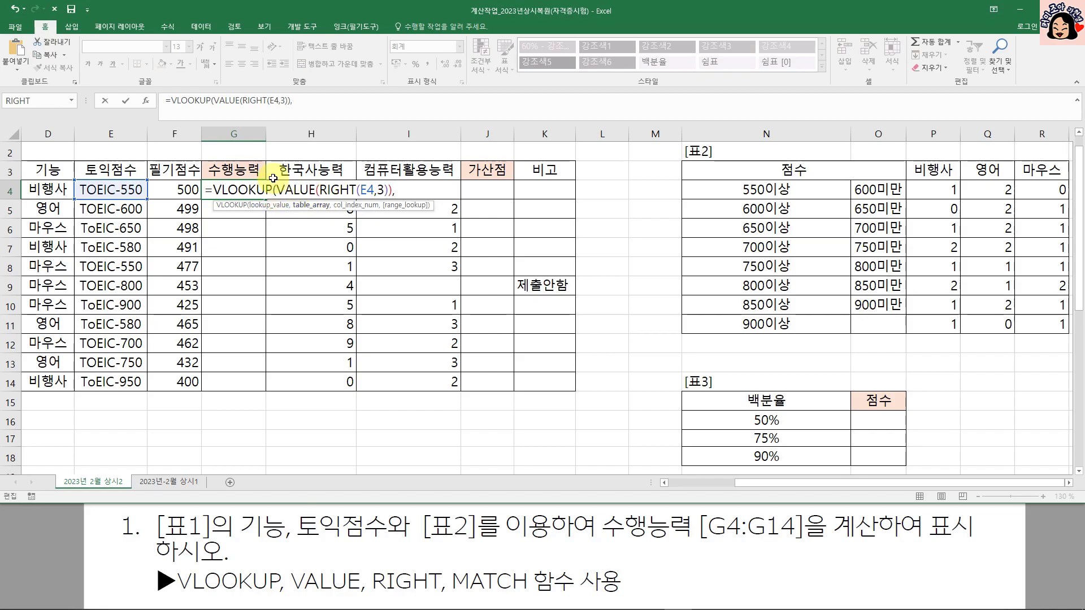
Step: Set the VLOOKUP table array in G4 to the absolute range $N$4:$R$11
{"action": "left_click", "coordinate": [823, 195]}
{"action": "left_click_drag", "start_coordinate": [823, 195], "coordinate": [875, 325]}
{"action": "left_click_drag", "start_coordinate": [979, 328], "coordinate": [1035, 335]}
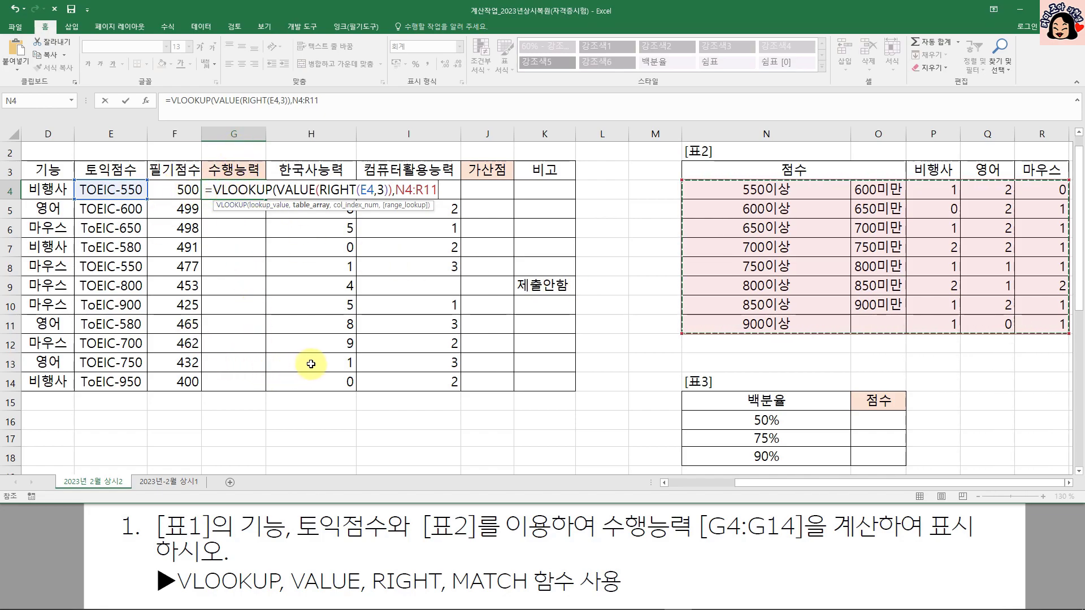
{"action": "key", "text": "F4"}
{"action": "type", "text": ","}
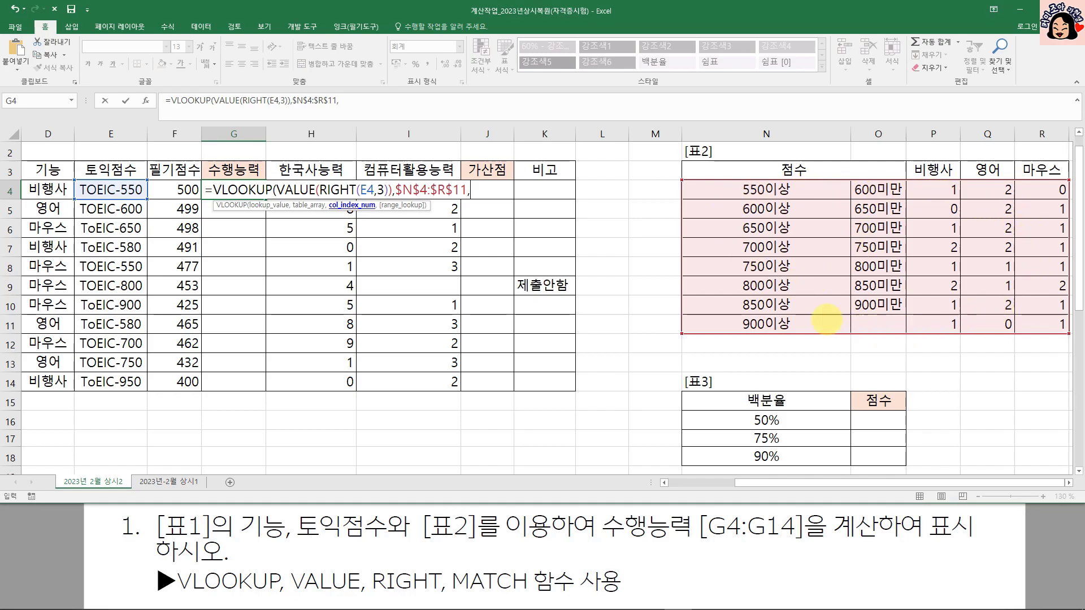
Step: Examine the column positions within N4:R11 to find which column index belongs to 비행사 from D4
{"action": "left_click_drag", "start_coordinate": [786, 231], "coordinate": [781, 295]}
{"action": "mouse_move", "coordinate": [874, 247]}
{"action": "left_mouse_down"}
{"action": "mouse_move", "coordinate": [890, 258]}
{"action": "mouse_move", "coordinate": [876, 278]}
{"action": "mouse_move", "coordinate": [913, 275]}
{"action": "left_mouse_up"}
{"action": "mouse_move", "coordinate": [975, 248]}
{"action": "left_mouse_down"}
{"action": "mouse_move", "coordinate": [993, 269]}
{"action": "mouse_move", "coordinate": [982, 278]}
{"action": "mouse_move", "coordinate": [1046, 285]}
{"action": "mouse_move", "coordinate": [1028, 289]}
{"action": "left_mouse_up"}
{"action": "left_click_drag", "start_coordinate": [1038, 252], "coordinate": [1043, 255]}
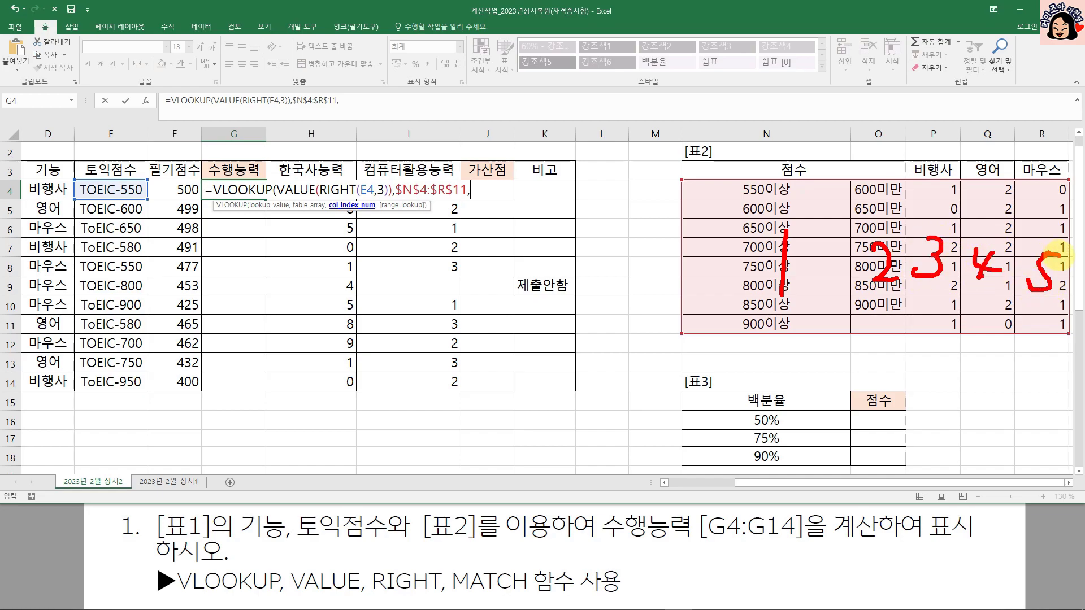
{"action": "left_click_drag", "start_coordinate": [27, 197], "coordinate": [79, 199]}
{"action": "mouse_move", "coordinate": [959, 182]}
{"action": "left_mouse_down"}
{"action": "mouse_move", "coordinate": [948, 152]}
{"action": "mouse_move", "coordinate": [946, 185]}
{"action": "left_mouse_up"}
{"action": "mouse_move", "coordinate": [472, 169]}
{"action": "left_mouse_down"}
{"action": "mouse_move", "coordinate": [489, 185]}
{"action": "mouse_move", "coordinate": [480, 199]}
{"action": "left_mouse_up"}
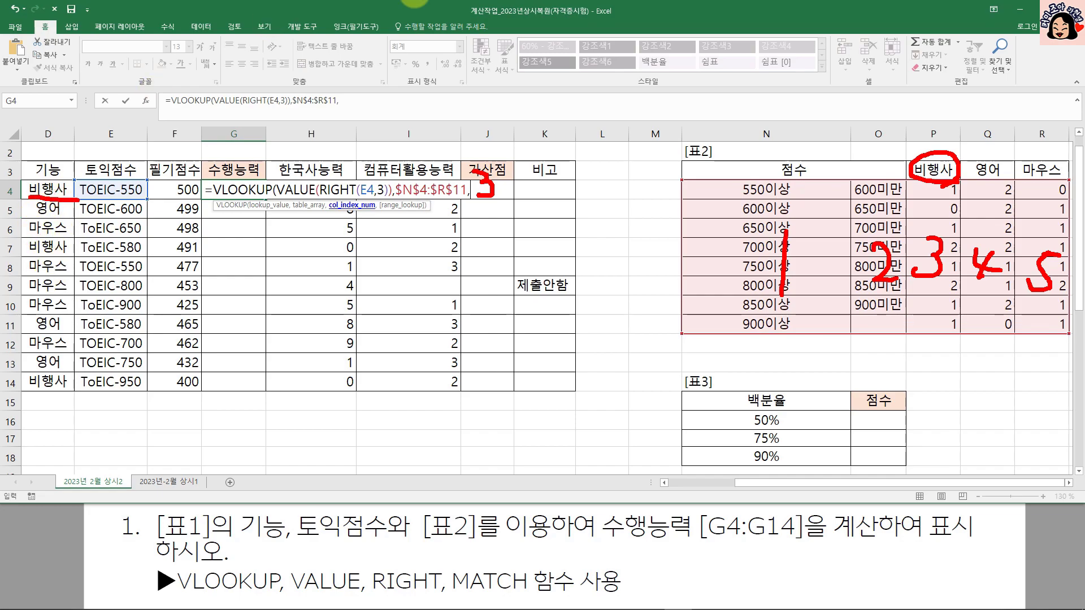
Step: Compare the positions of the headers in P3:R3 with their column numbers in N4:R11 to find the required offset
{"action": "mouse_move", "coordinate": [906, 155]}
{"action": "left_mouse_down"}
{"action": "mouse_move", "coordinate": [984, 181]}
{"action": "mouse_move", "coordinate": [1073, 181]}
{"action": "left_mouse_up"}
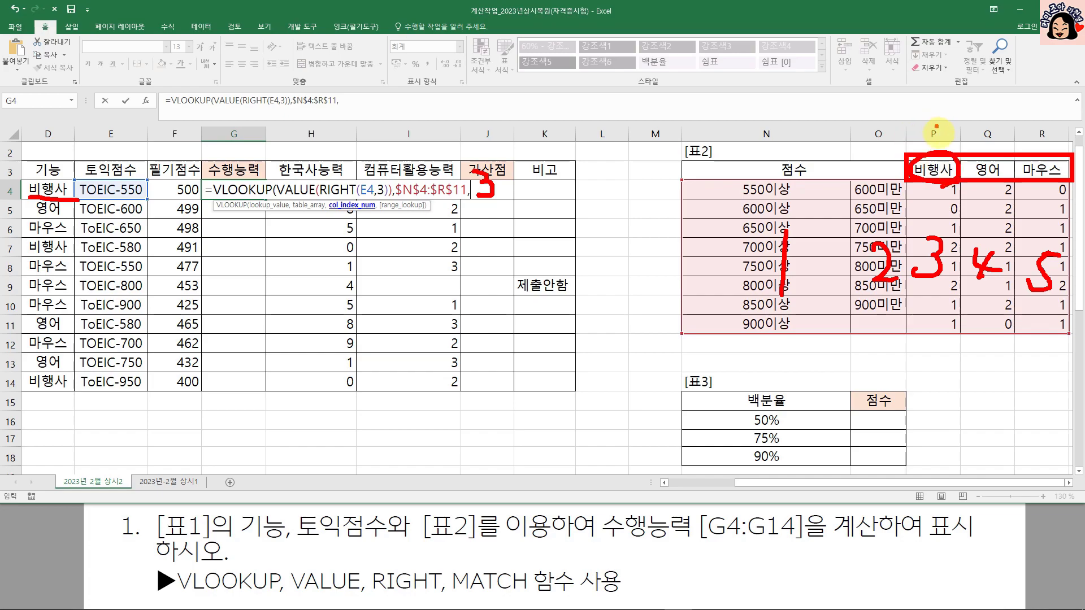
{"action": "left_click_drag", "start_coordinate": [946, 132], "coordinate": [941, 163]}
{"action": "left_click", "coordinate": [1016, 146]}
{"action": "left_click_drag", "start_coordinate": [991, 136], "coordinate": [1041, 147]}
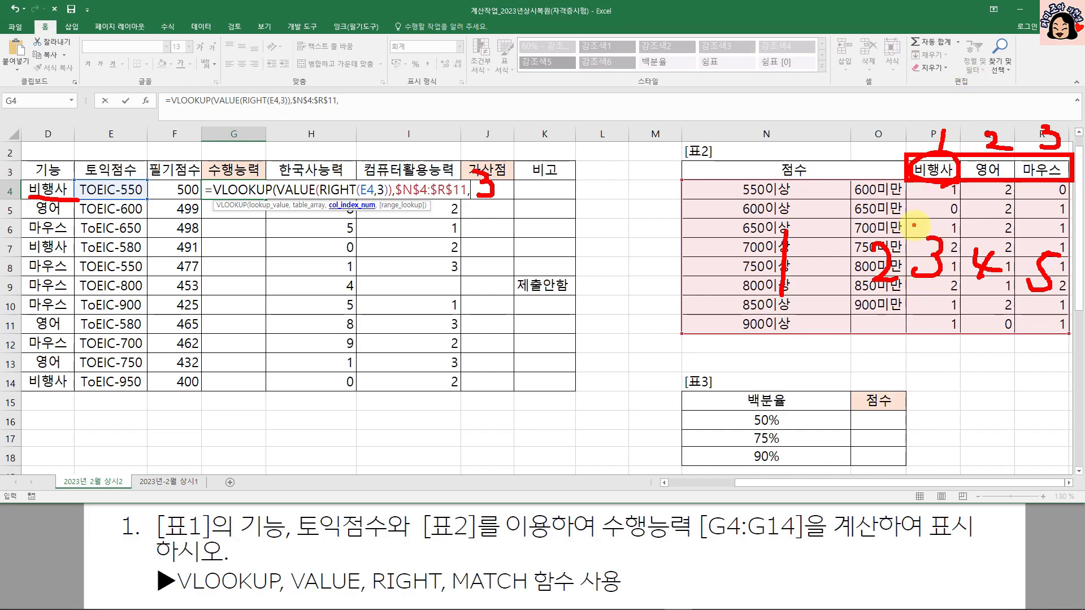
{"action": "mouse_move", "coordinate": [931, 198]}
{"action": "left_mouse_down"}
{"action": "mouse_move", "coordinate": [930, 218]}
{"action": "mouse_move", "coordinate": [956, 216]}
{"action": "left_mouse_up"}
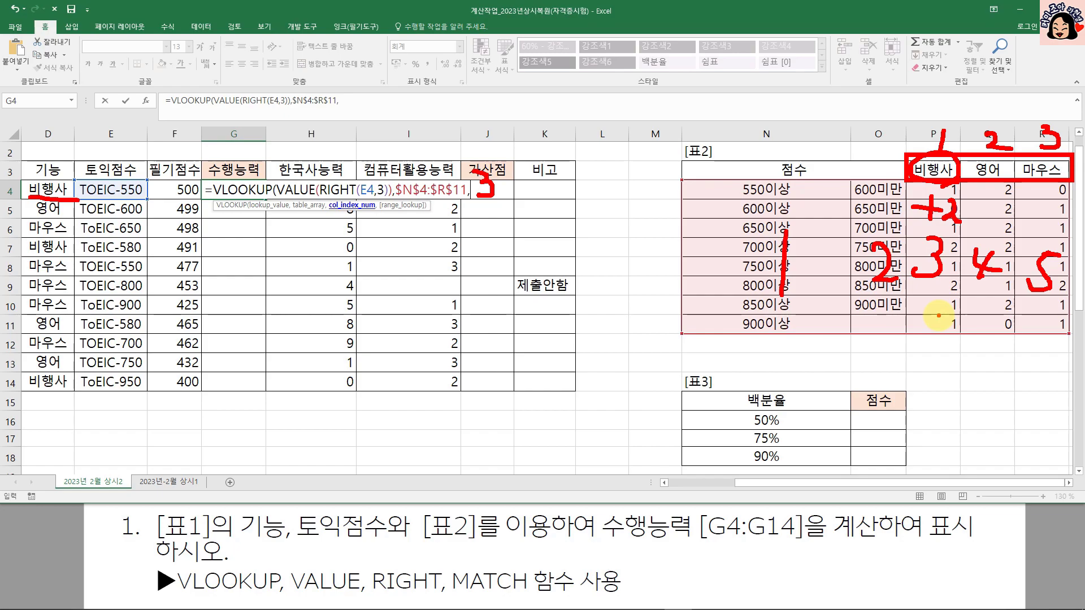
{"action": "key", "text": "Escape"}
Step: Enter MATCH(D4,$P$3:$R$3,0)+2 as the column index of the VLOOKUP in G4
{"action": "type", "text": "MATCH("}
{"action": "left_click", "coordinate": [49, 190]}
{"action": "type", "text": ","}
{"action": "left_click_drag", "start_coordinate": [930, 170], "coordinate": [1023, 171]}
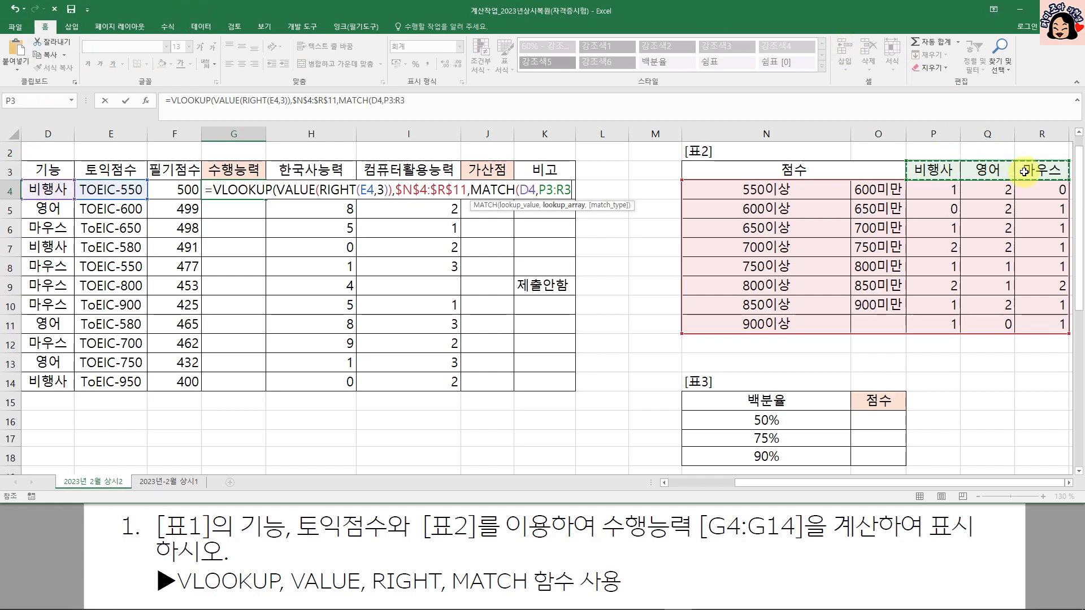
{"action": "key", "text": "F4"}
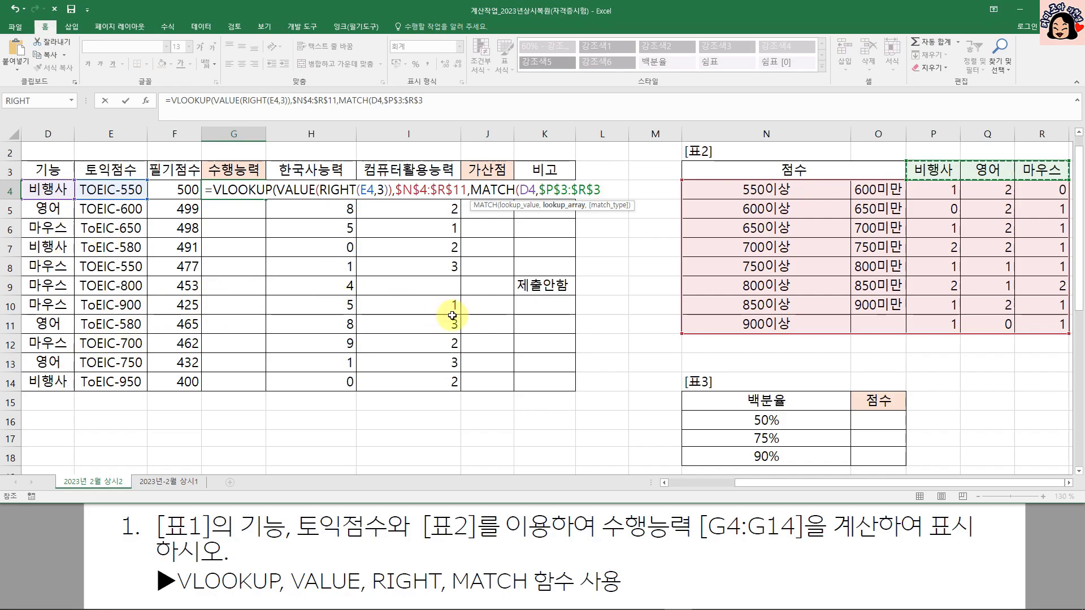
{"action": "type", "text": ","}
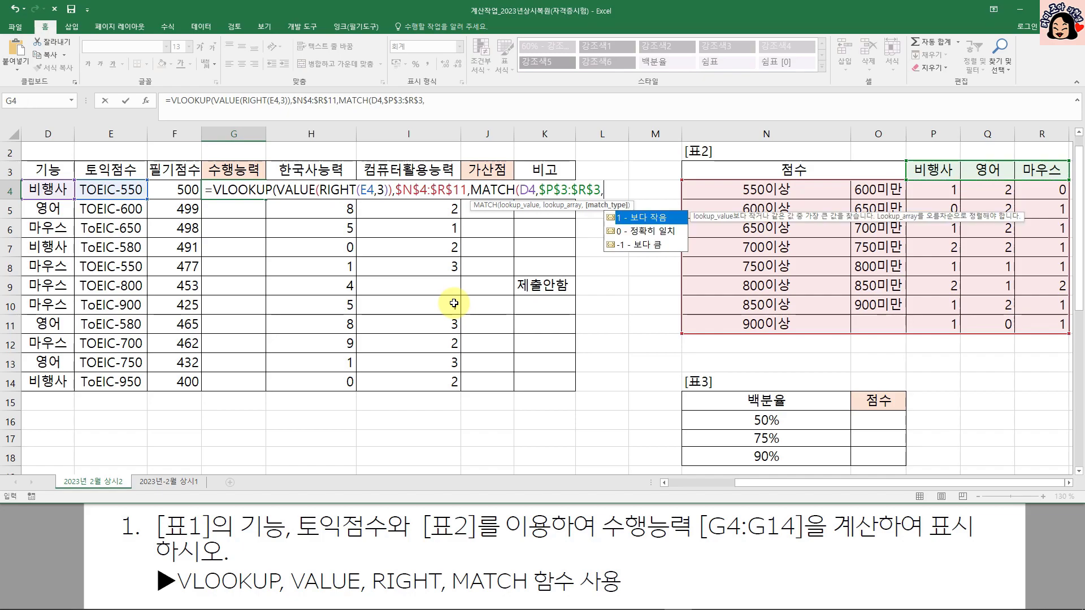
{"action": "type", "text": "0)+2"}
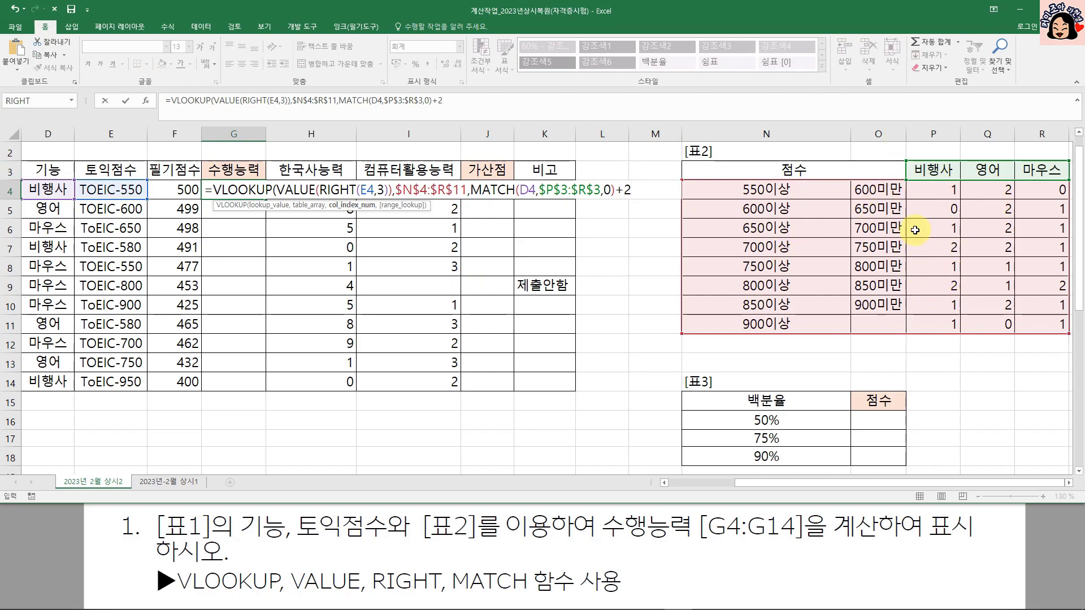
Step: Complete the G4 formula with TRUE as the range lookup and fill it down to G14
{"action": "type", "text": ","}
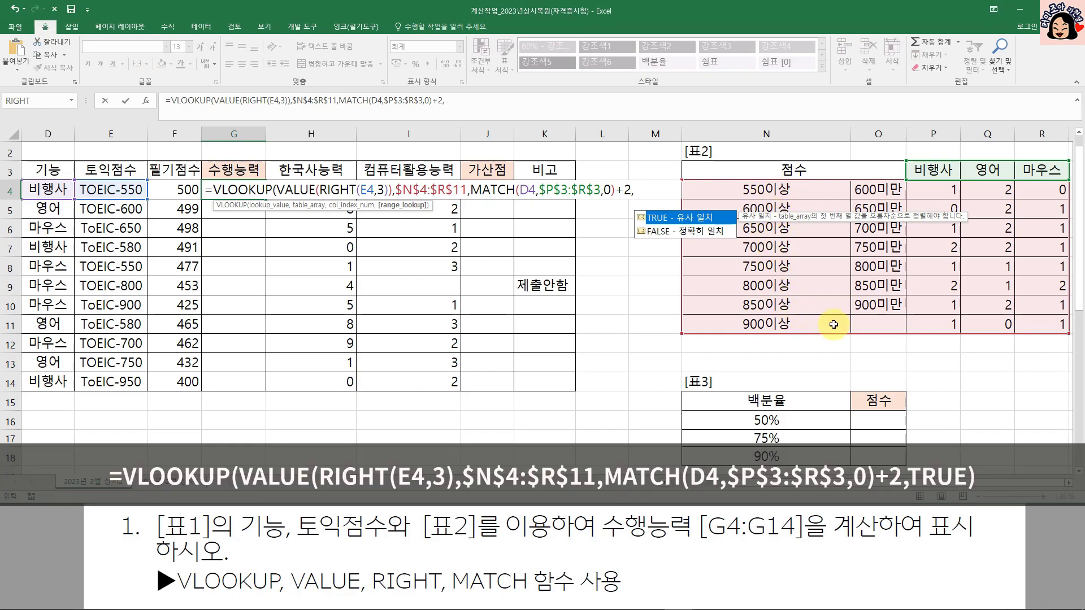
{"action": "double_click", "coordinate": [659, 223]}
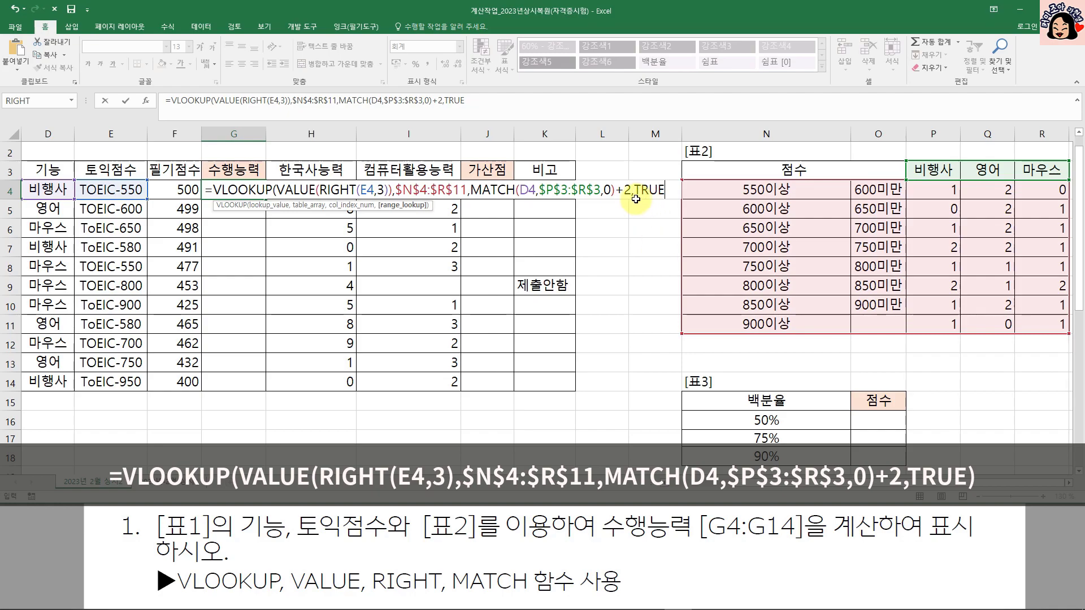
{"action": "left_click", "coordinate": [661, 191]}
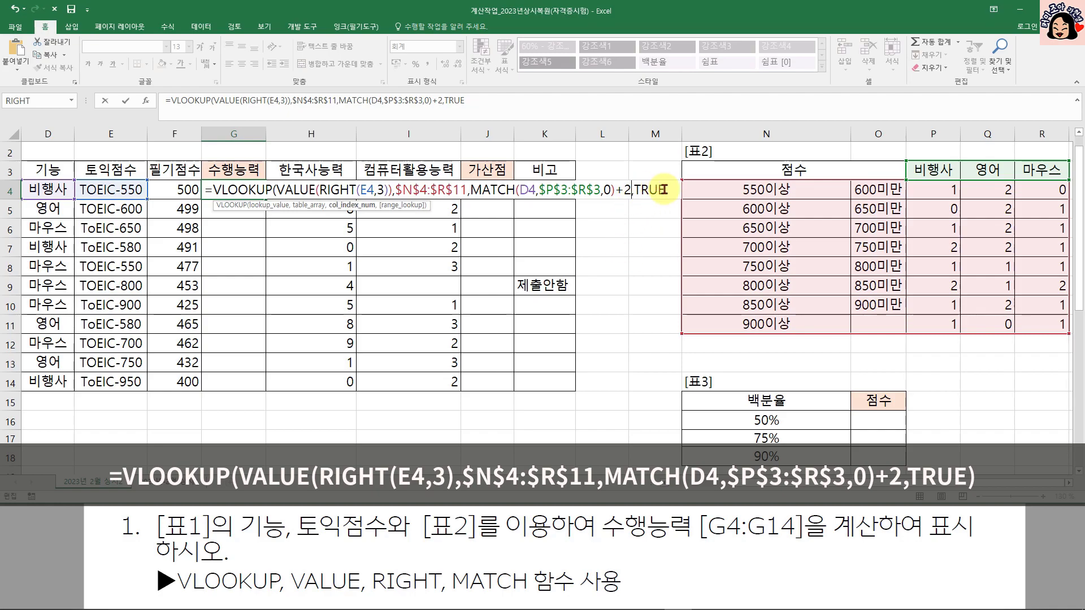
{"action": "key", "text": "ctrl+Return"}
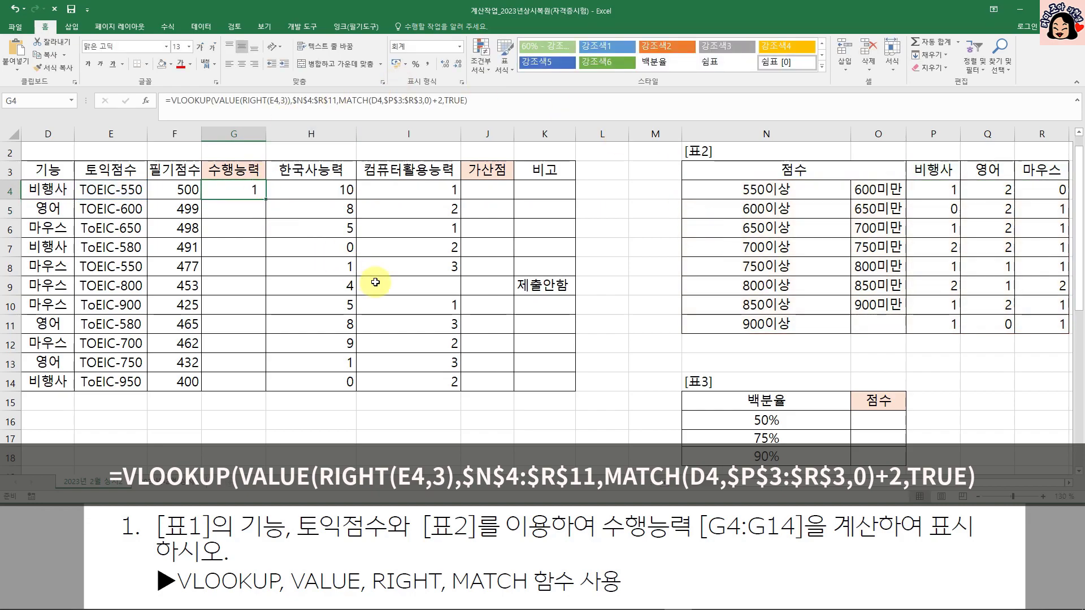
{"action": "left_click_drag", "start_coordinate": [266, 199], "coordinate": [316, 389]}
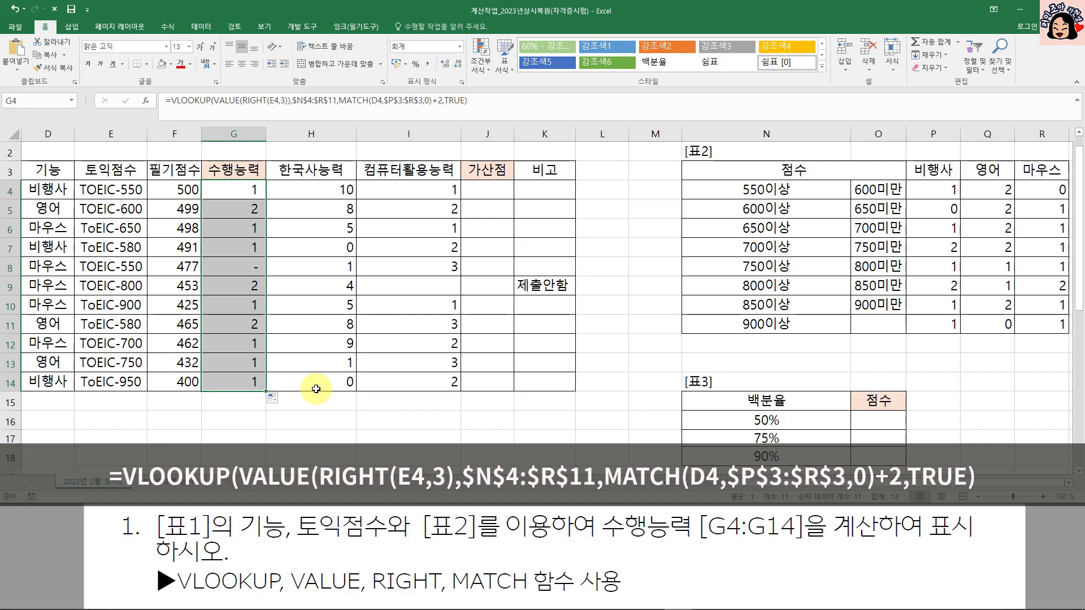
Step: Check the 수행능력 result in G8 against the 마우스 value in R4 of [표2]
{"action": "left_click", "coordinate": [247, 266]}
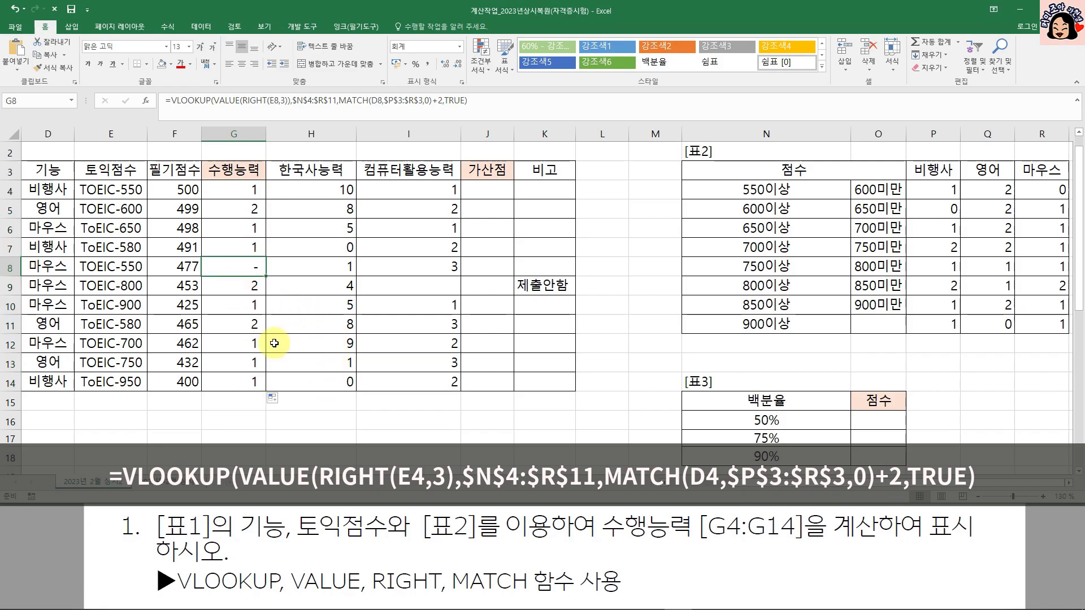
{"action": "left_click", "coordinate": [955, 208]}
{"action": "left_click", "coordinate": [1054, 192]}
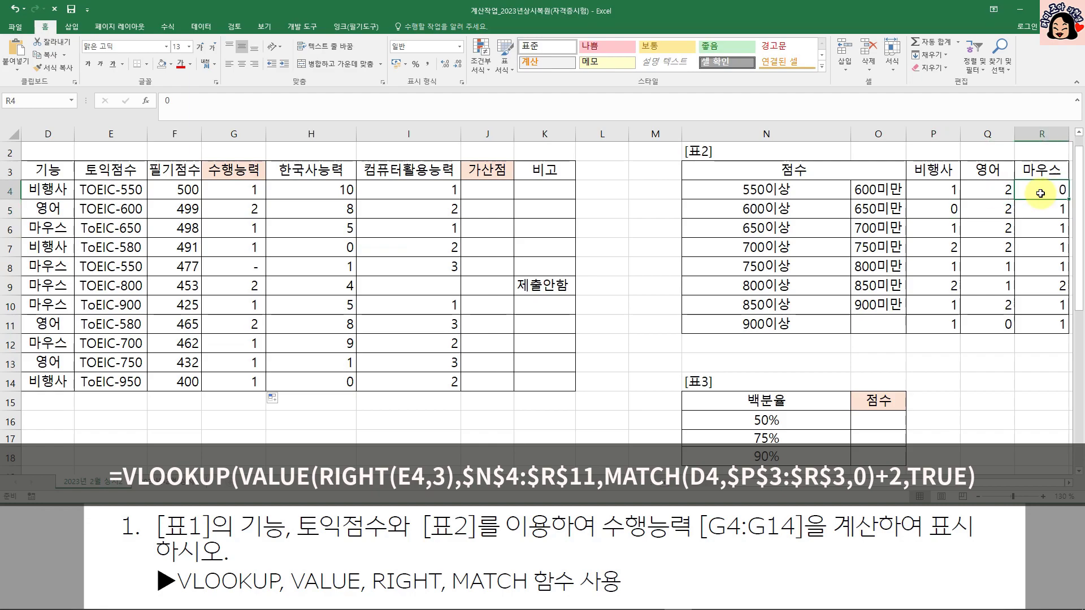
{"action": "left_click", "coordinate": [242, 269]}
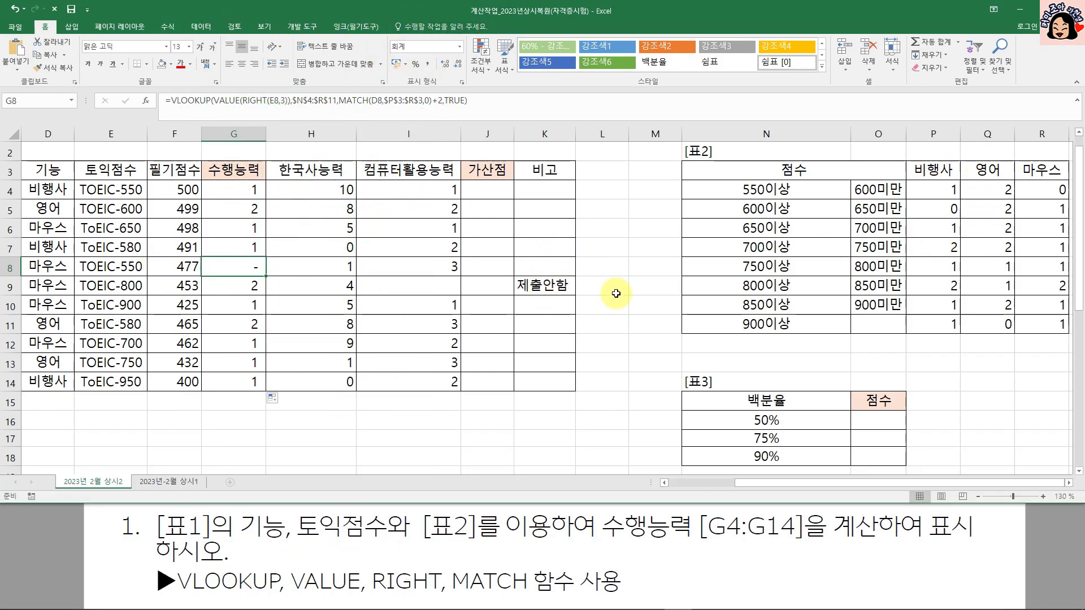
Step: Examine the 필기점수 range F4:F14, the percentages in N16:N18 of [표3] and the result cell O16
{"action": "scroll", "coordinate": [870, 304], "scroll_direction": "down", "scroll_amount": 2}
{"action": "left_click", "coordinate": [870, 304]}
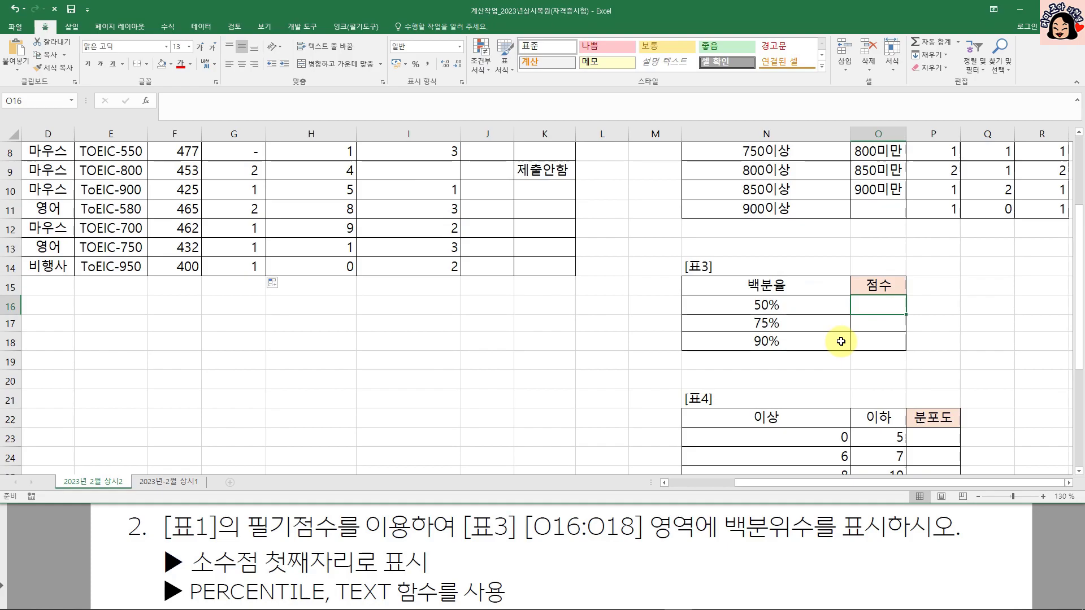
{"action": "scroll", "coordinate": [187, 239], "scroll_direction": "up", "scroll_amount": 3}
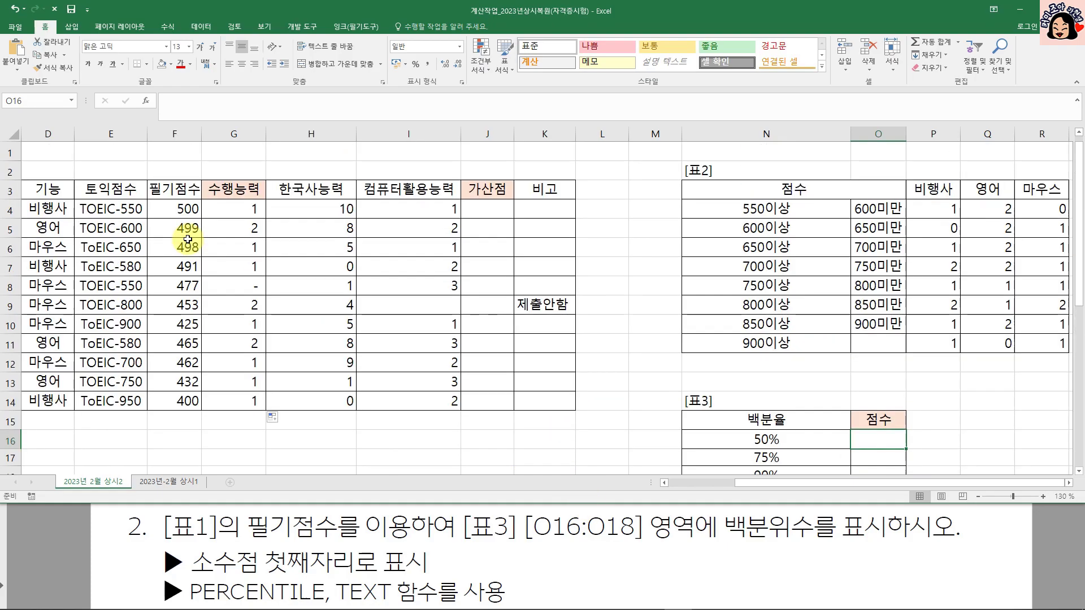
{"action": "left_click", "coordinate": [187, 228]}
{"action": "left_click", "coordinate": [188, 209]}
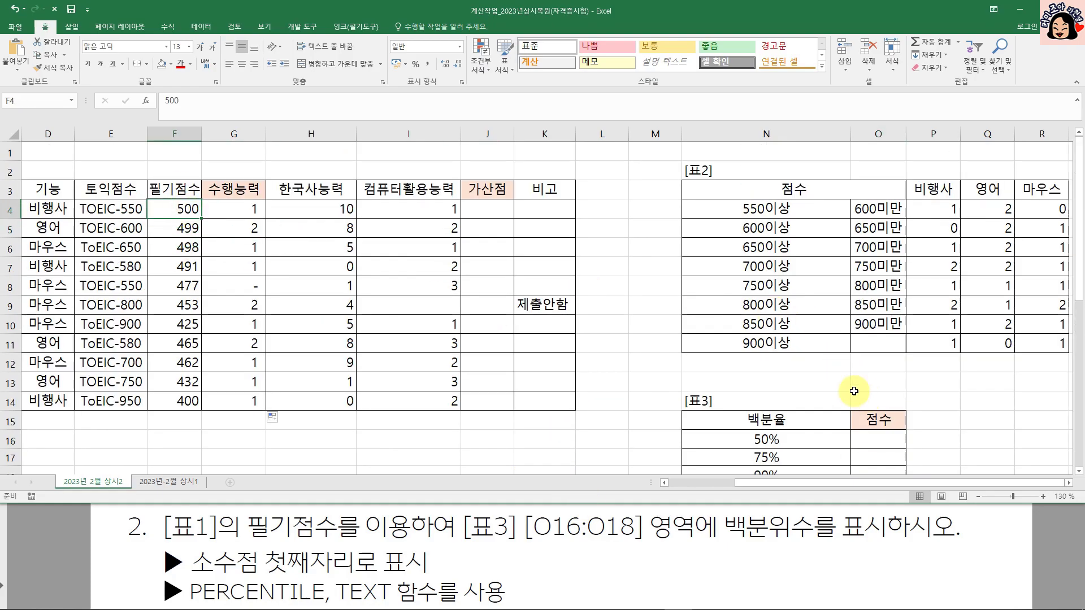
{"action": "scroll", "coordinate": [779, 355], "scroll_direction": "down", "scroll_amount": 4}
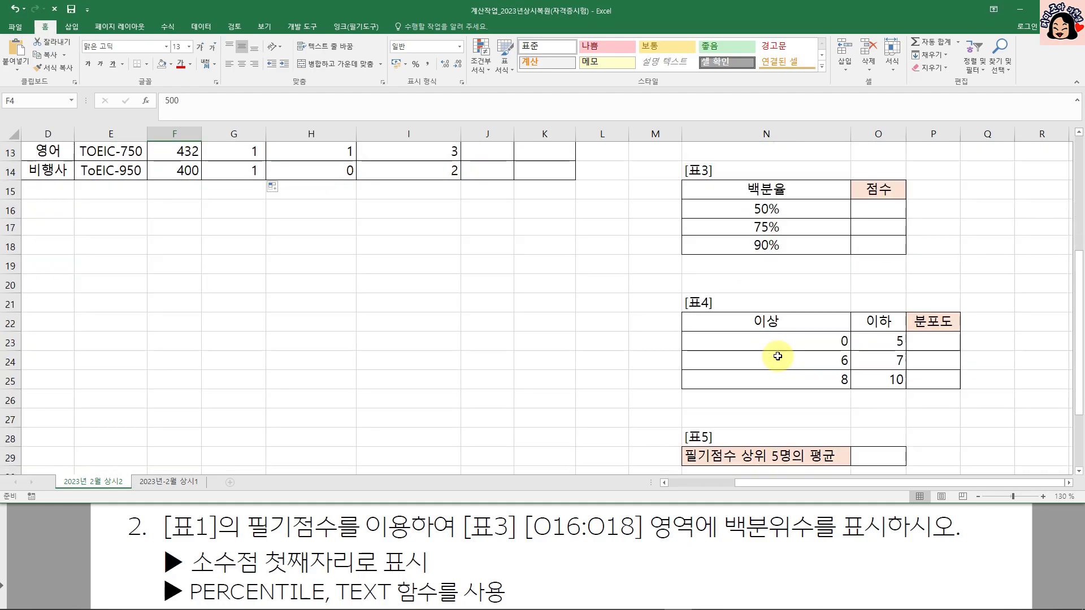
{"action": "left_click", "coordinate": [793, 215]}
{"action": "left_click", "coordinate": [794, 228]}
{"action": "left_click", "coordinate": [789, 245]}
{"action": "scroll", "coordinate": [661, 285], "scroll_direction": "up", "scroll_amount": 4}
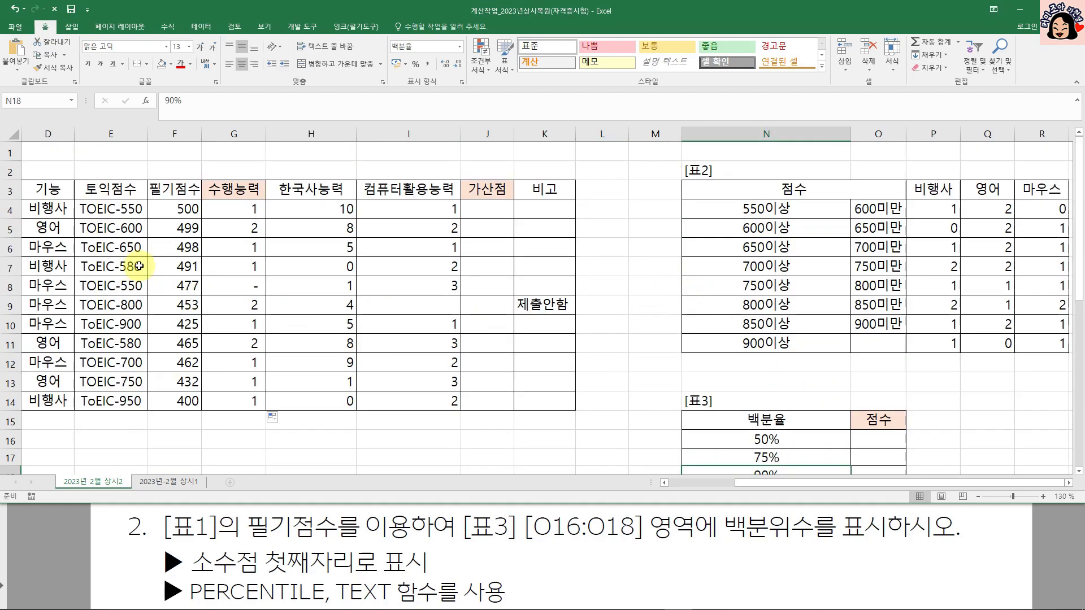
{"action": "left_click_drag", "start_coordinate": [184, 208], "coordinate": [181, 402]}
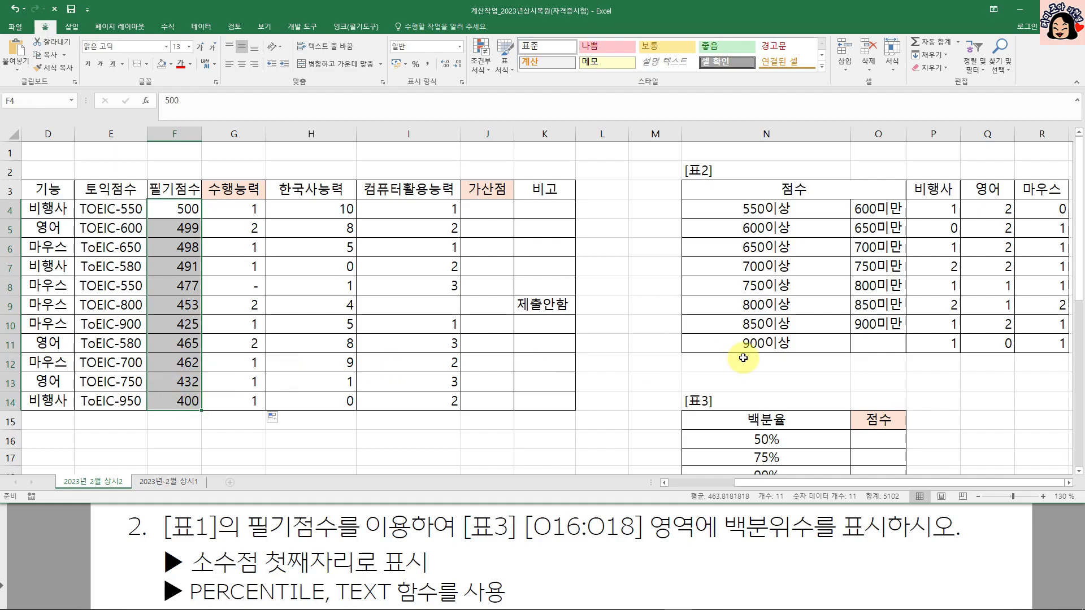
Step: Enter =PERCENTILE($F$4:$F$14,N16) in O16 to get the 필기점수 percentile for the first 백분율 in [표3]
{"action": "scroll", "coordinate": [743, 358], "scroll_direction": "down", "scroll_amount": 2}
{"action": "left_click", "coordinate": [824, 324]}
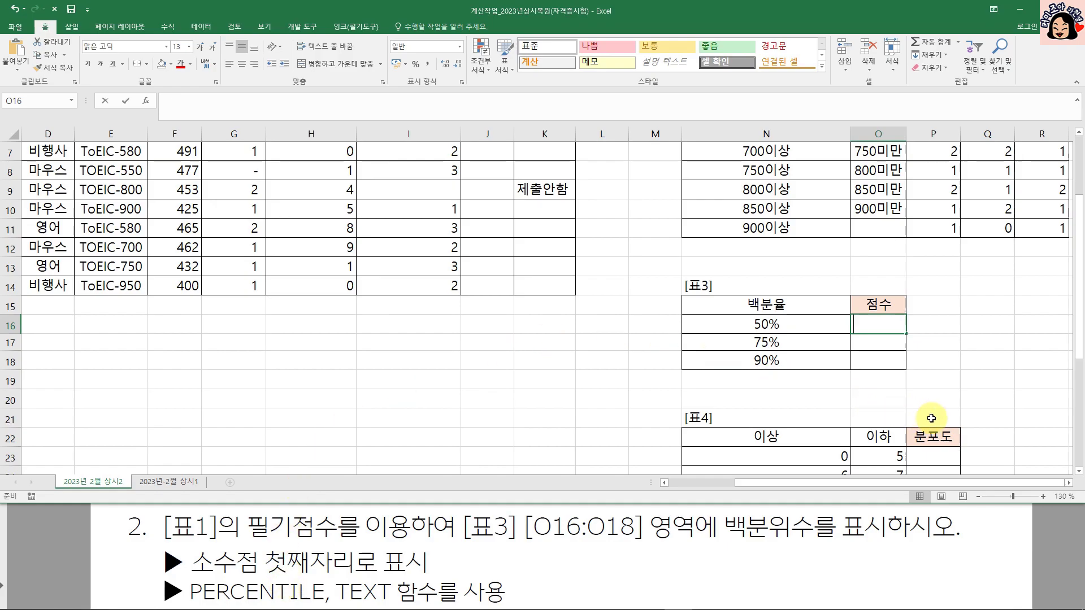
{"action": "type", "text": "=PER"}
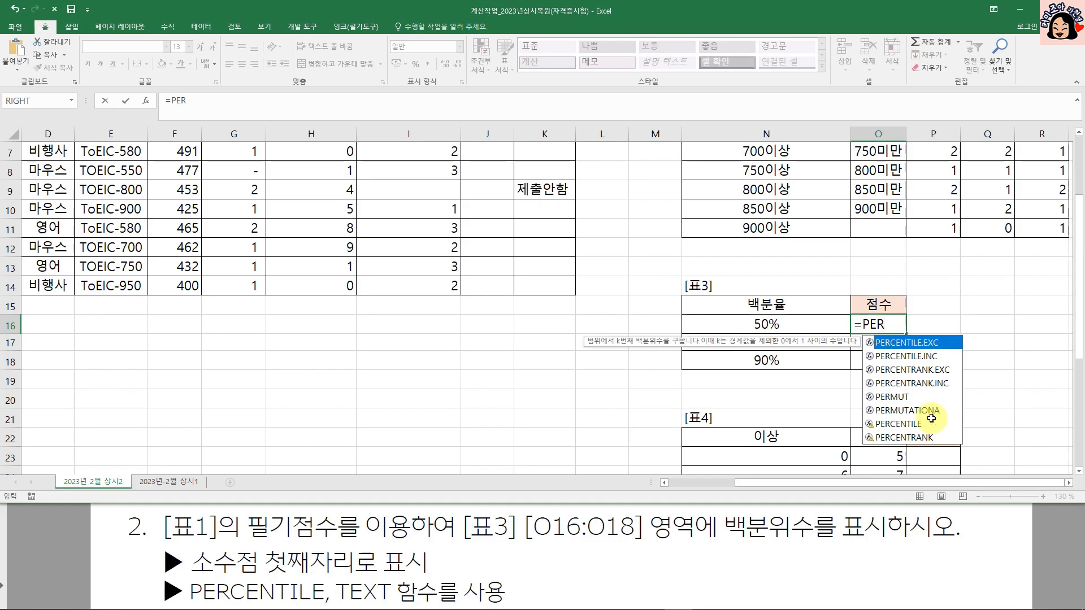
{"action": "double_click", "coordinate": [899, 425]}
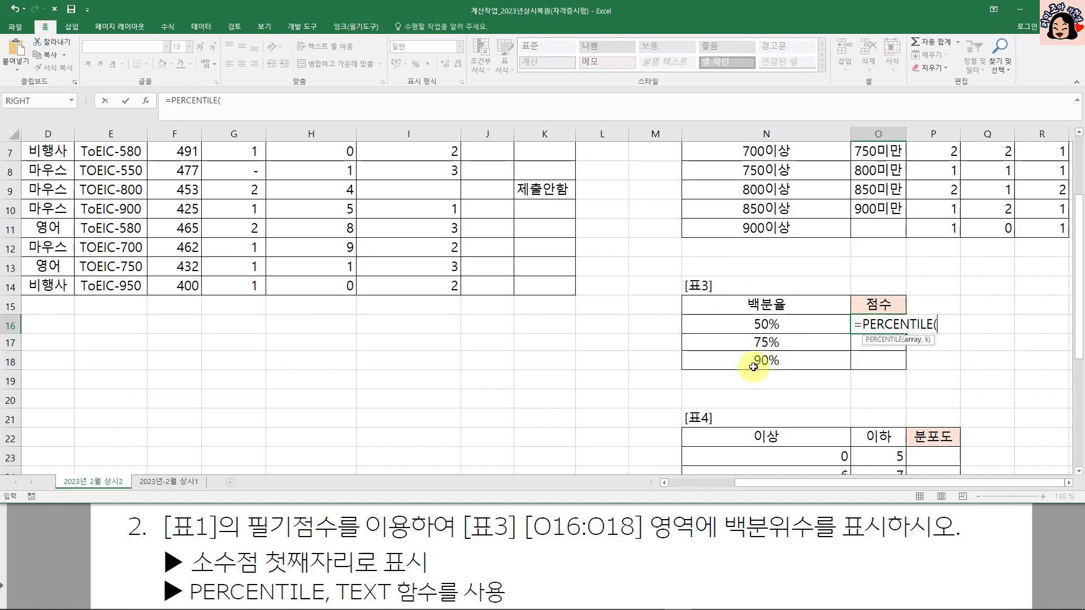
{"action": "scroll", "coordinate": [306, 345], "scroll_direction": "up", "scroll_amount": 2}
{"action": "scroll", "coordinate": [306, 346], "scroll_direction": "up", "scroll_amount": 1}
{"action": "left_click_drag", "start_coordinate": [187, 209], "coordinate": [178, 395]}
{"action": "key", "text": "F4"}
{"action": "scroll", "coordinate": [659, 328], "scroll_direction": "down", "scroll_amount": 2}
{"action": "type", "text": ","}
{"action": "left_click", "coordinate": [775, 324]}
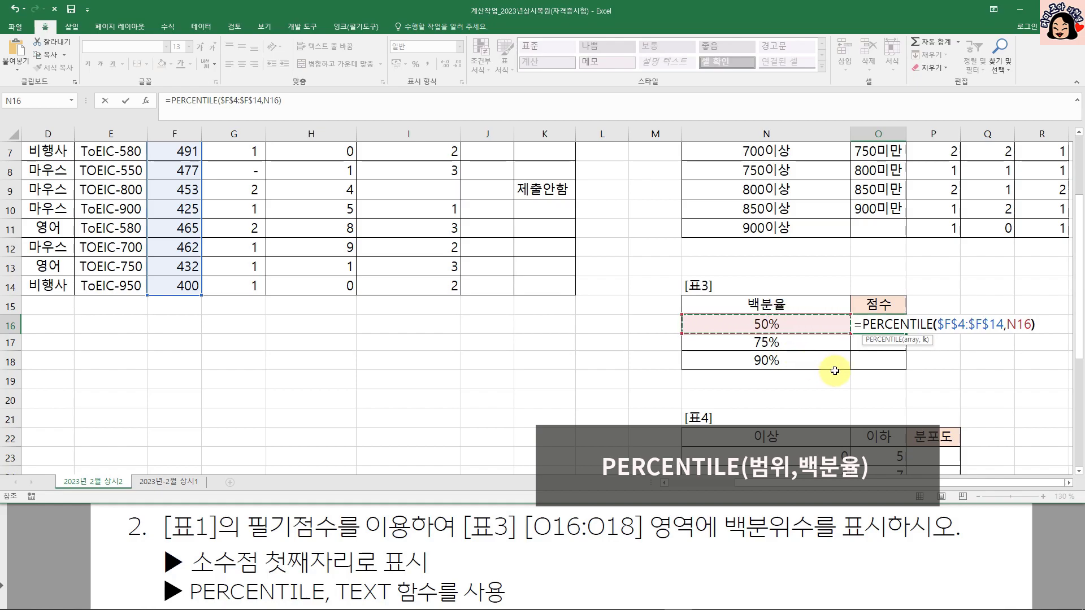
{"action": "key", "text": "ctrl+Return"}
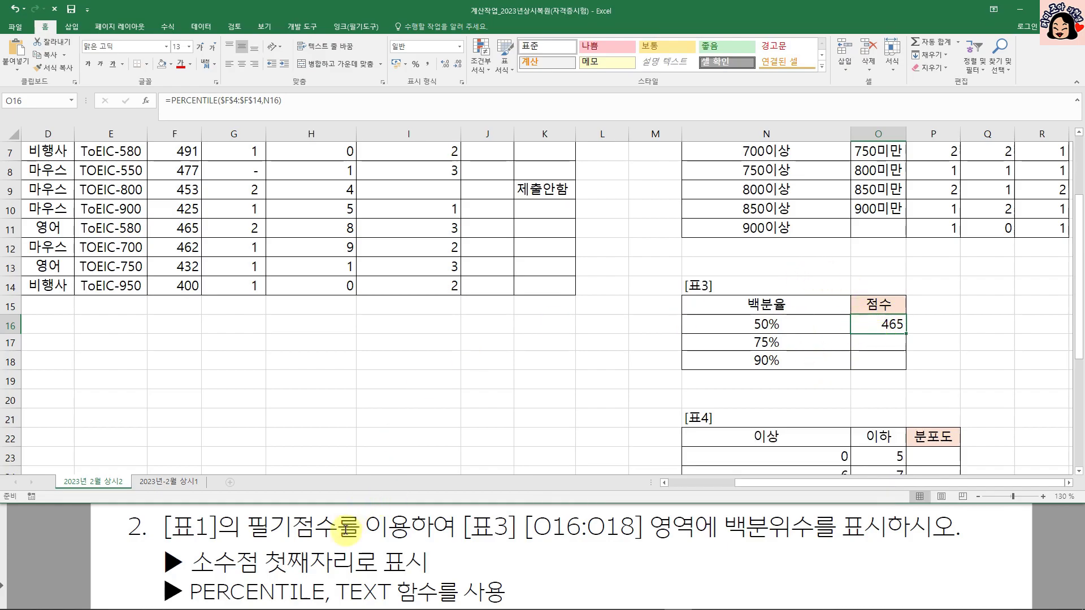
Step: Wrap the O16 PERCENTILE formula in TEXT with the format "0.0" and fill it down to O18
{"action": "double_click", "coordinate": [892, 323]}
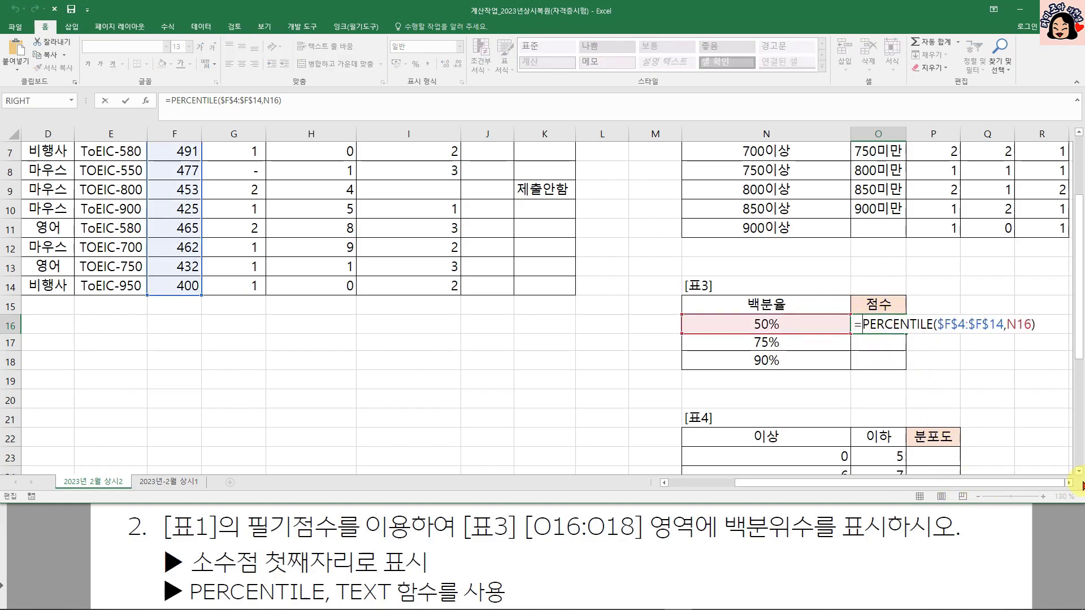
{"action": "double_click", "coordinate": [1067, 484]}
{"action": "type", "text": "T"}
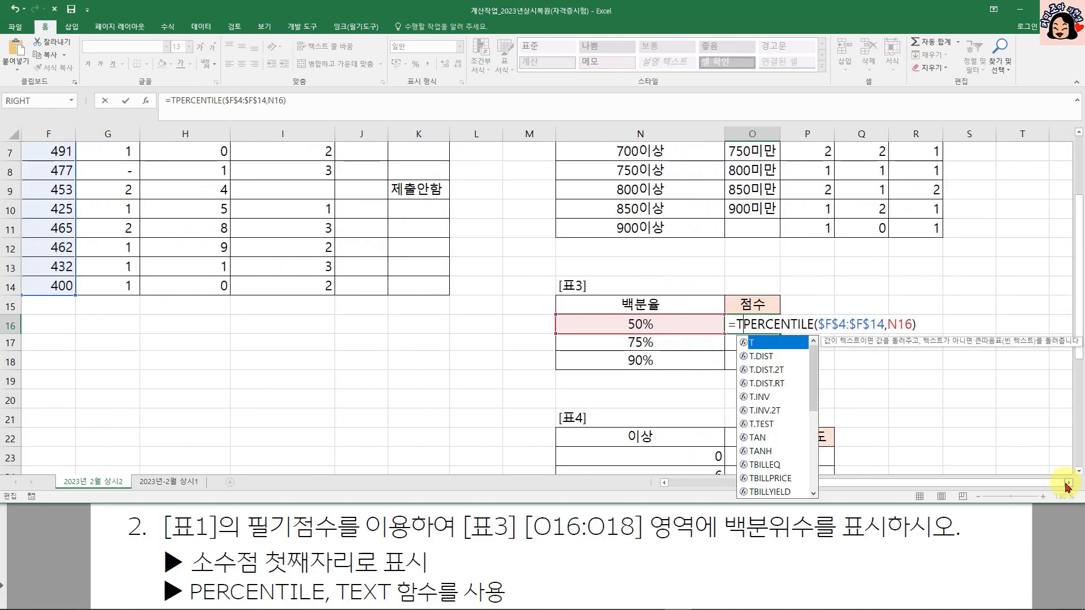
{"action": "type", "text": "EXT("}
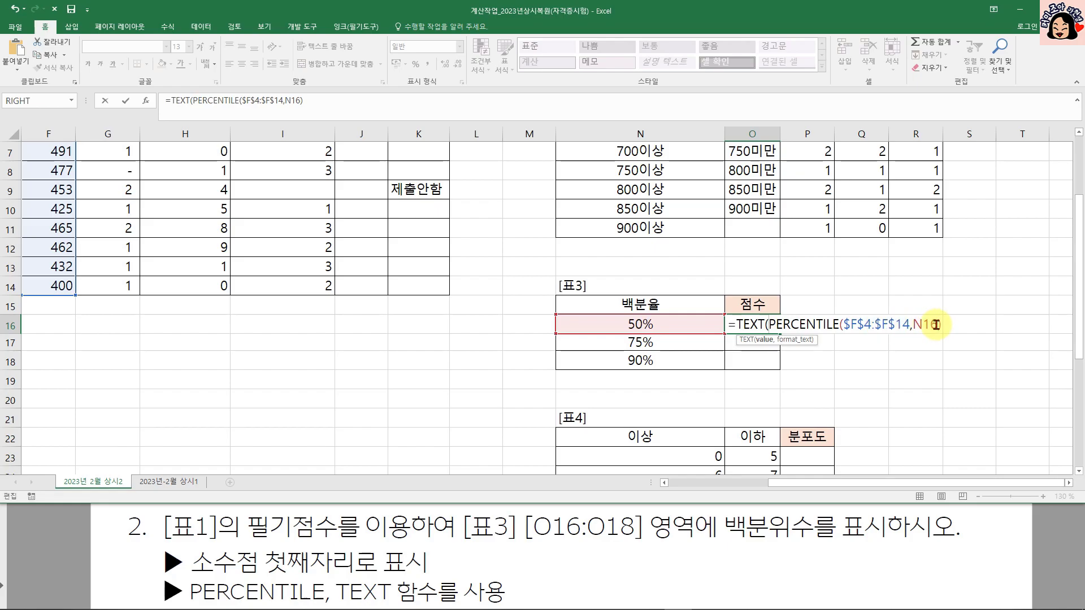
{"action": "type", "text": ","}
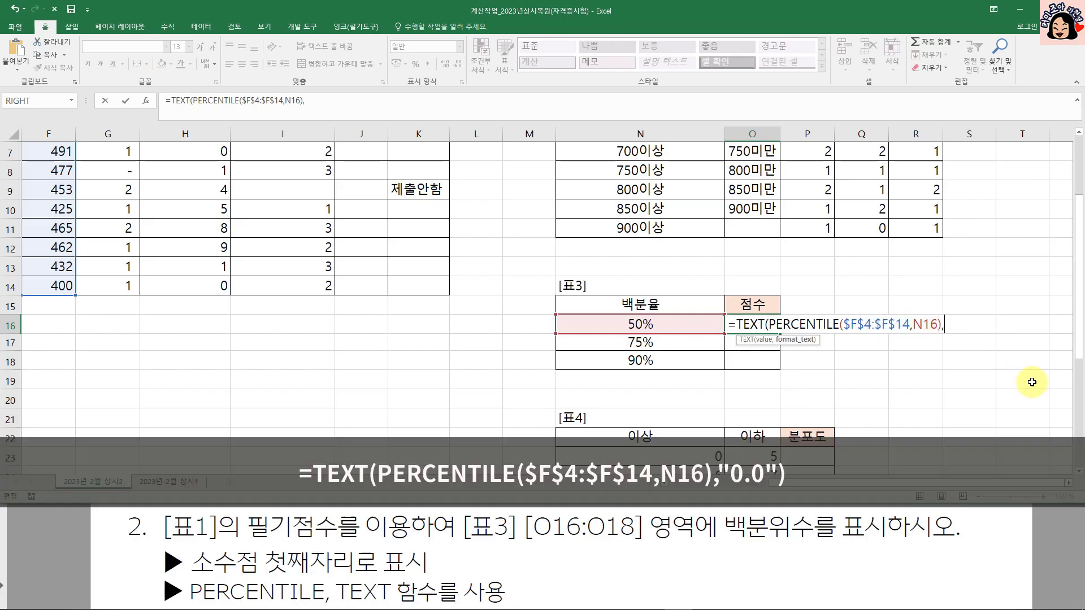
{"action": "type", "text": "\"0.0\")"}
{"action": "key", "text": "ctrl+Return"}
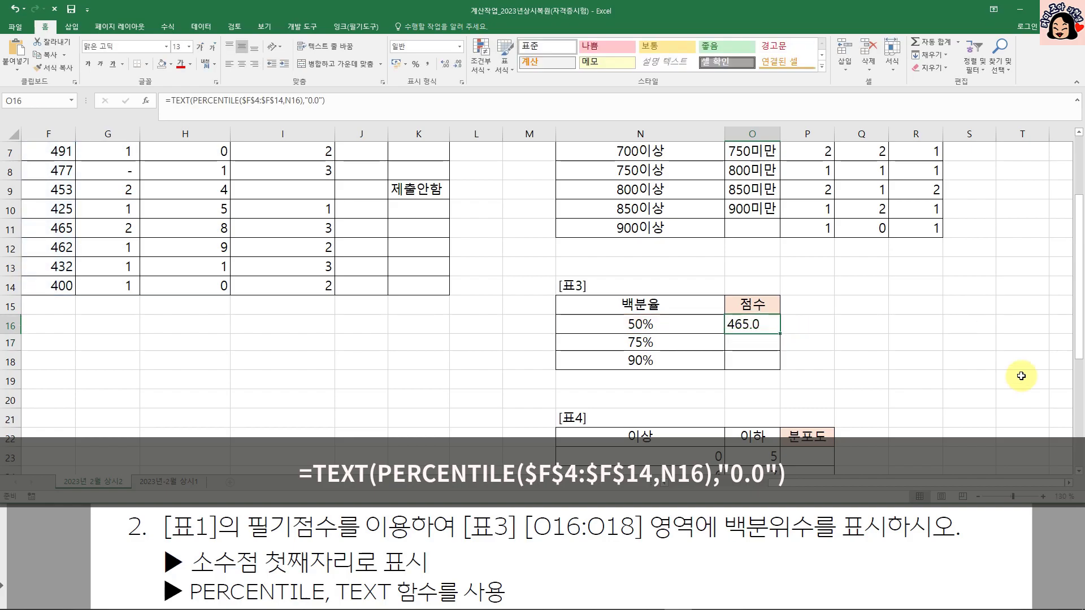
{"action": "left_click_drag", "start_coordinate": [780, 334], "coordinate": [778, 368]}
Step: Check the filled 점수 formulas and their one-decimal results in O16:O18 of [표3]
{"action": "left_click", "coordinate": [736, 342]}
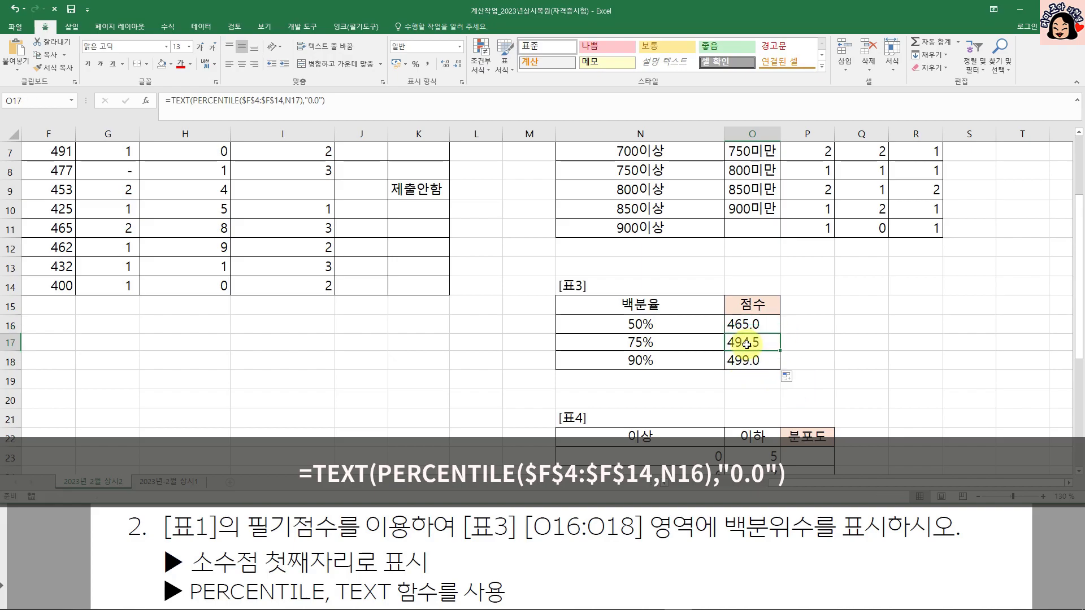
{"action": "left_click", "coordinate": [745, 324]}
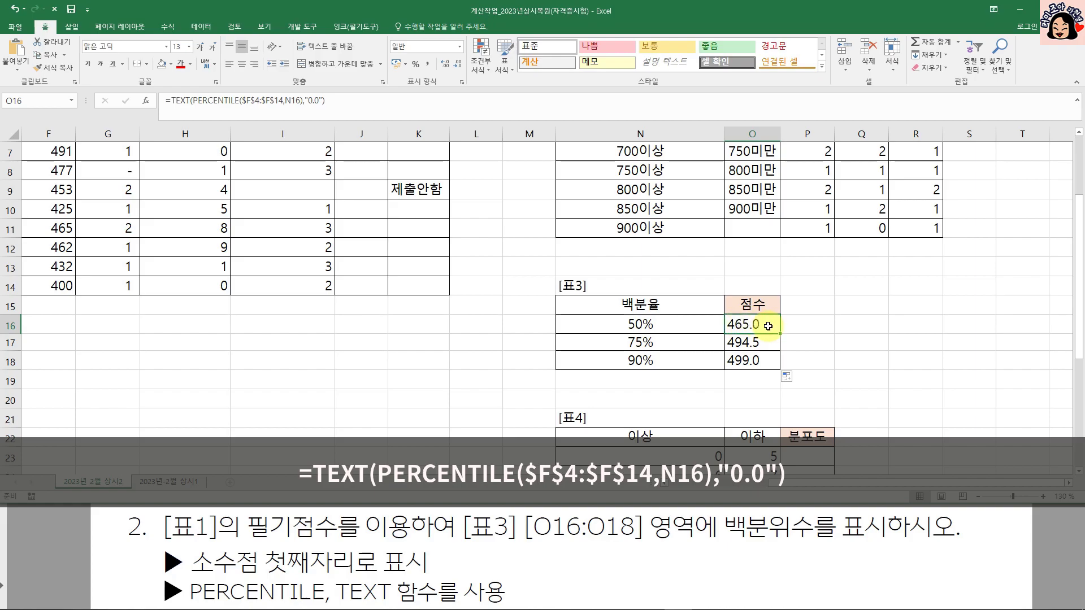
{"action": "left_click", "coordinate": [735, 343]}
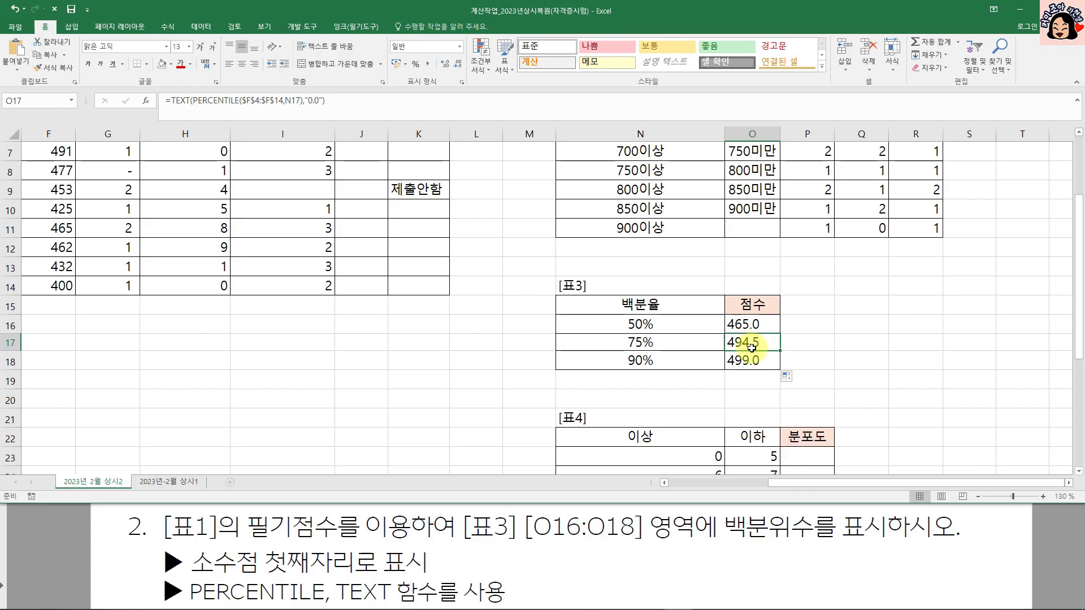
{"action": "left_click", "coordinate": [758, 324]}
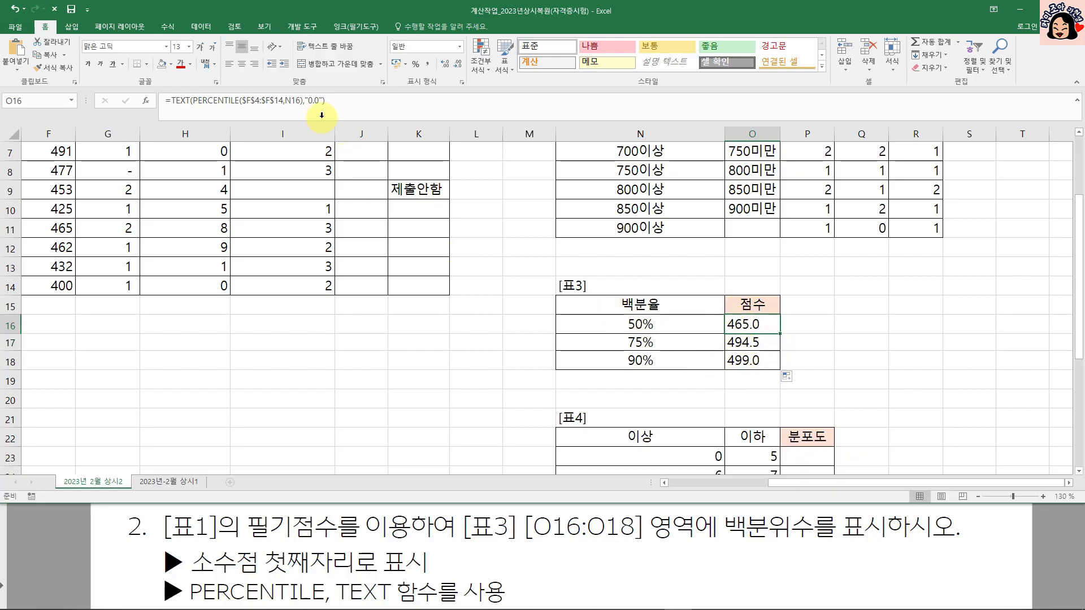
{"action": "left_click", "coordinate": [754, 347]}
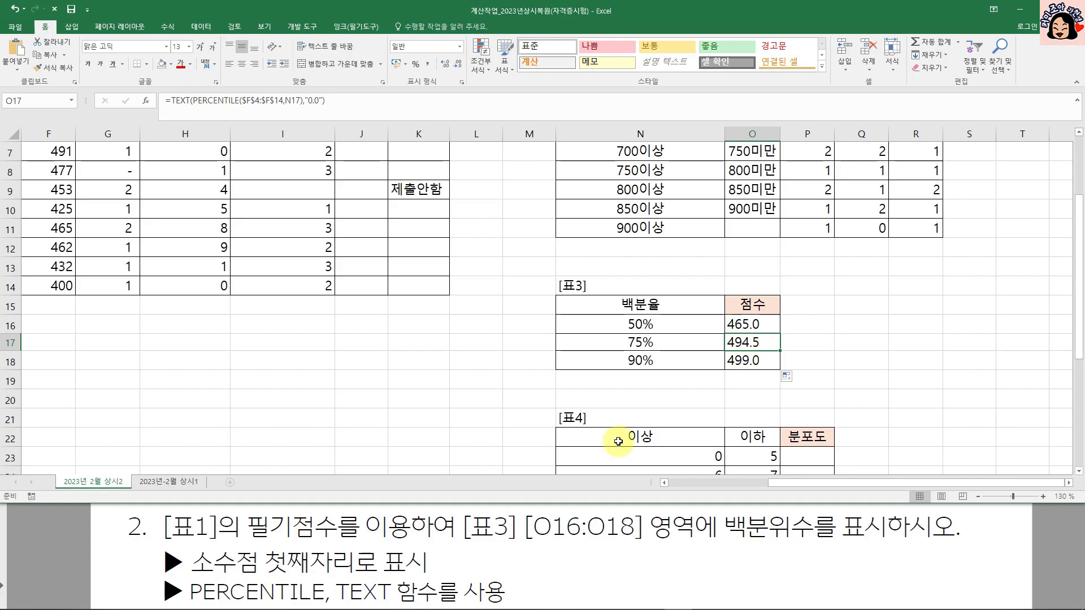
{"action": "left_click", "coordinate": [754, 323]}
{"action": "left_click", "coordinate": [754, 342]}
{"action": "left_click", "coordinate": [755, 362]}
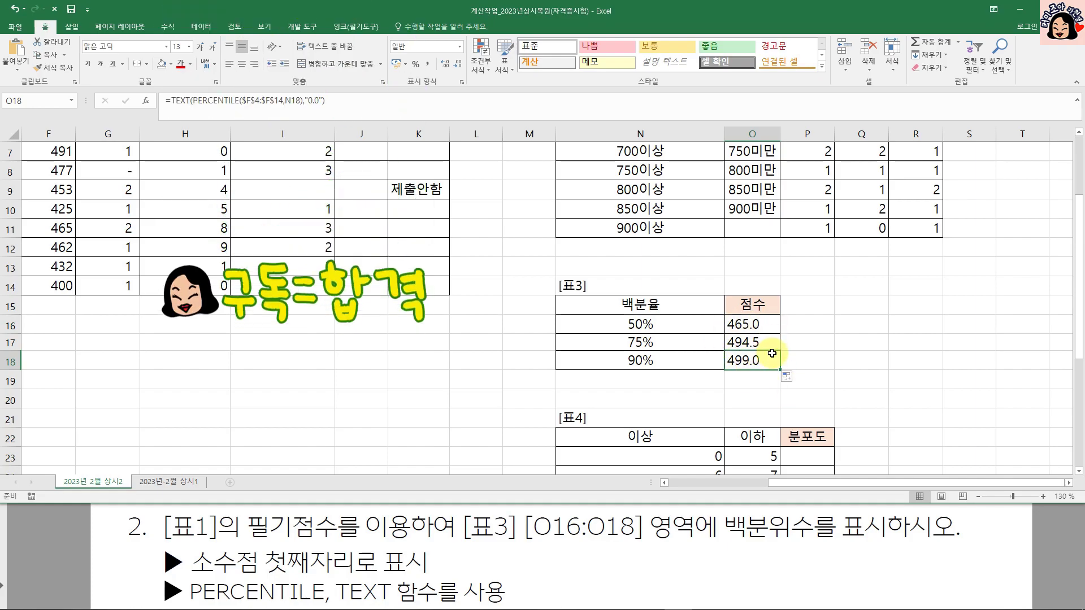
Step: Examine the 이상 and 이하 bounds in N23:O25 of [표4] and the 분포도 result range P23:P25
{"action": "scroll", "coordinate": [815, 229], "scroll_direction": "down", "scroll_amount": 4}
{"action": "left_click", "coordinate": [815, 229]}
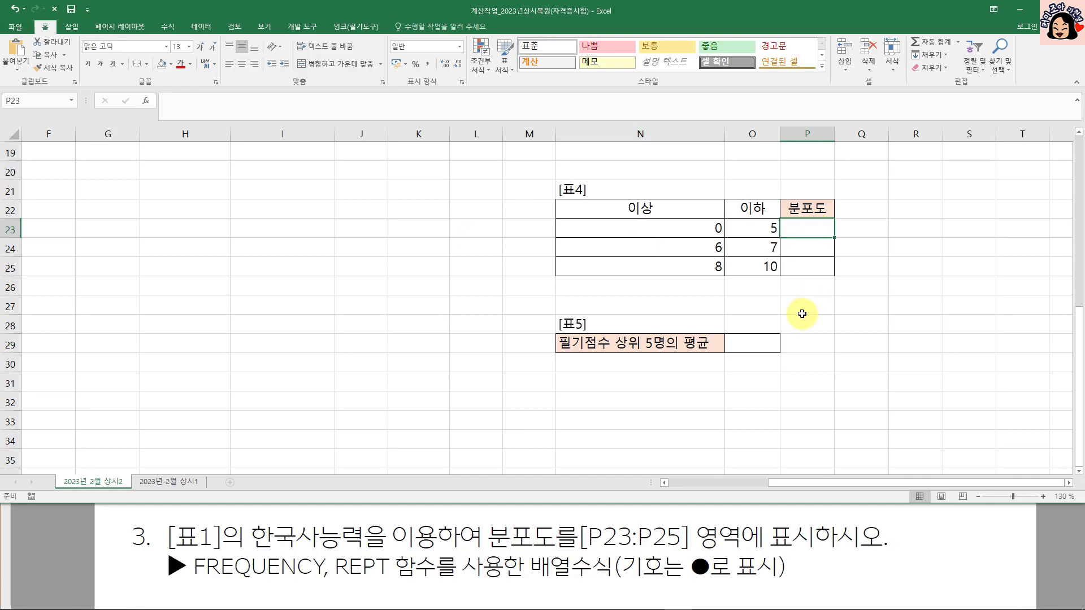
{"action": "left_click_drag", "start_coordinate": [711, 228], "coordinate": [771, 270]}
{"action": "left_click", "coordinate": [824, 323]}
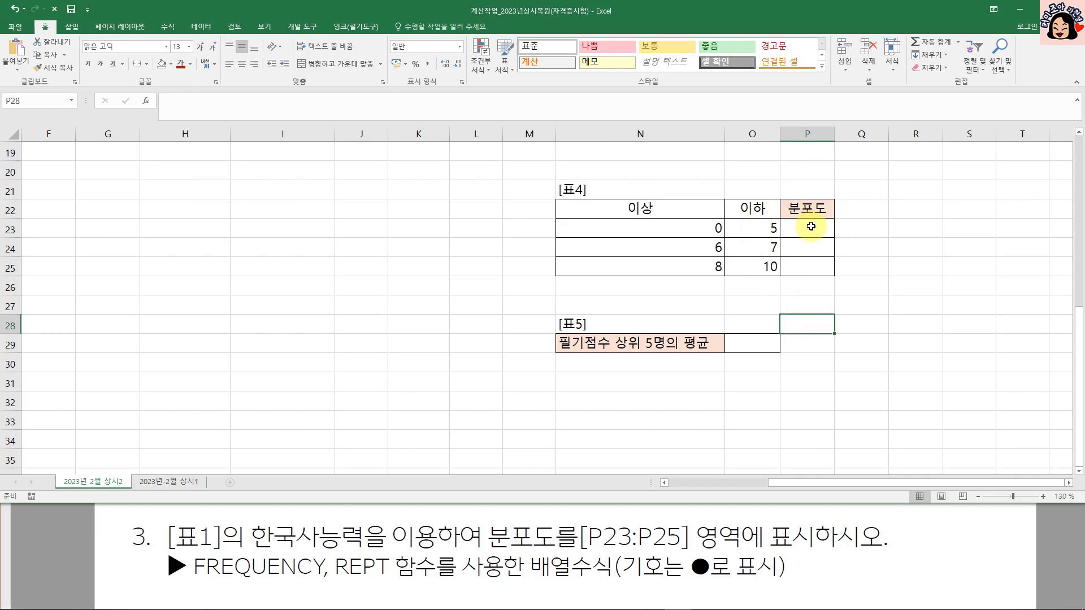
{"action": "left_click_drag", "start_coordinate": [811, 228], "coordinate": [811, 268]}
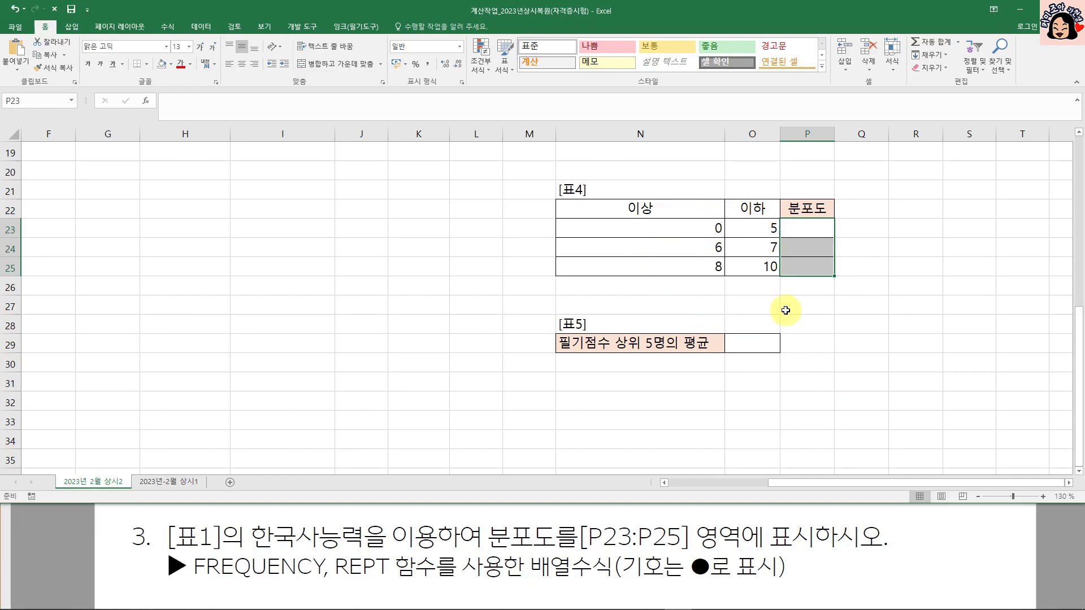
Step: Compare the 이상 and 이하 values of each [표4] row to decide which column supplies the frequency bins
{"action": "left_click", "coordinate": [689, 230]}
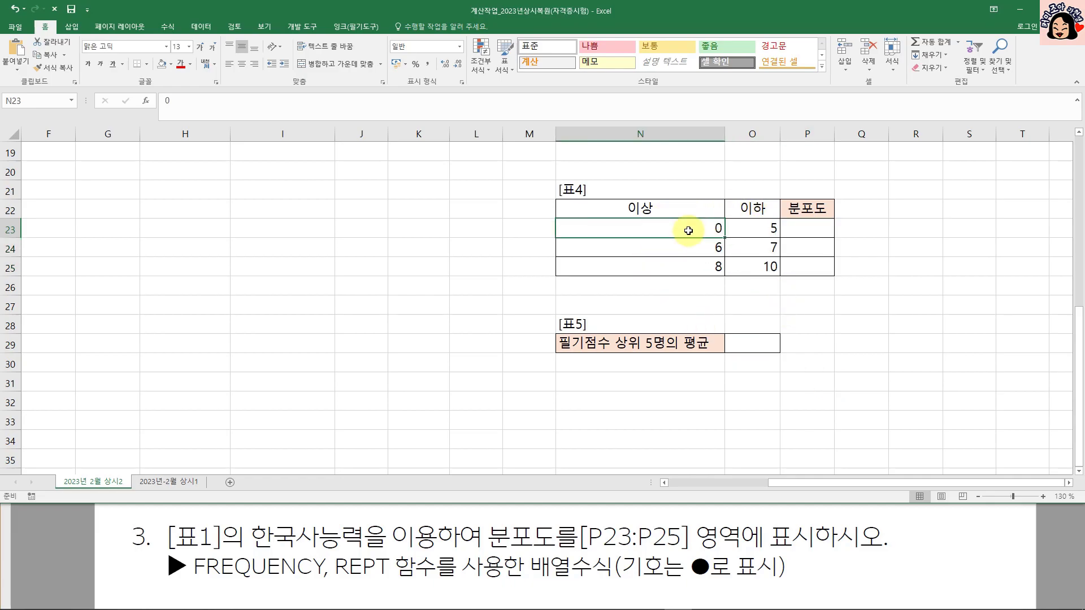
{"action": "left_click", "coordinate": [757, 231]}
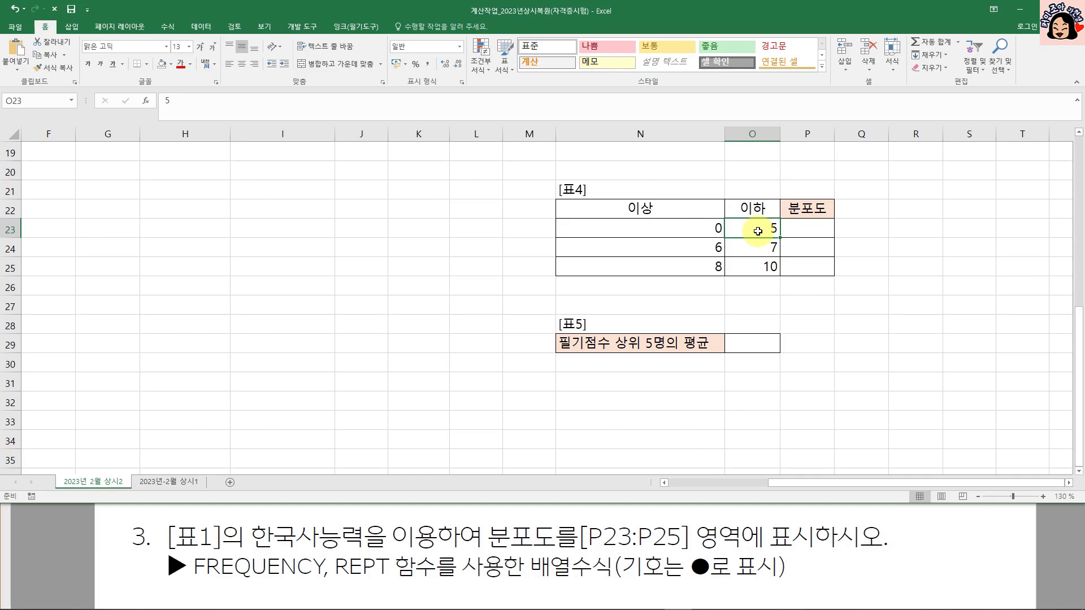
{"action": "left_click", "coordinate": [704, 249]}
{"action": "left_click", "coordinate": [770, 249]}
{"action": "left_click", "coordinate": [714, 270]}
{"action": "left_click", "coordinate": [764, 269]}
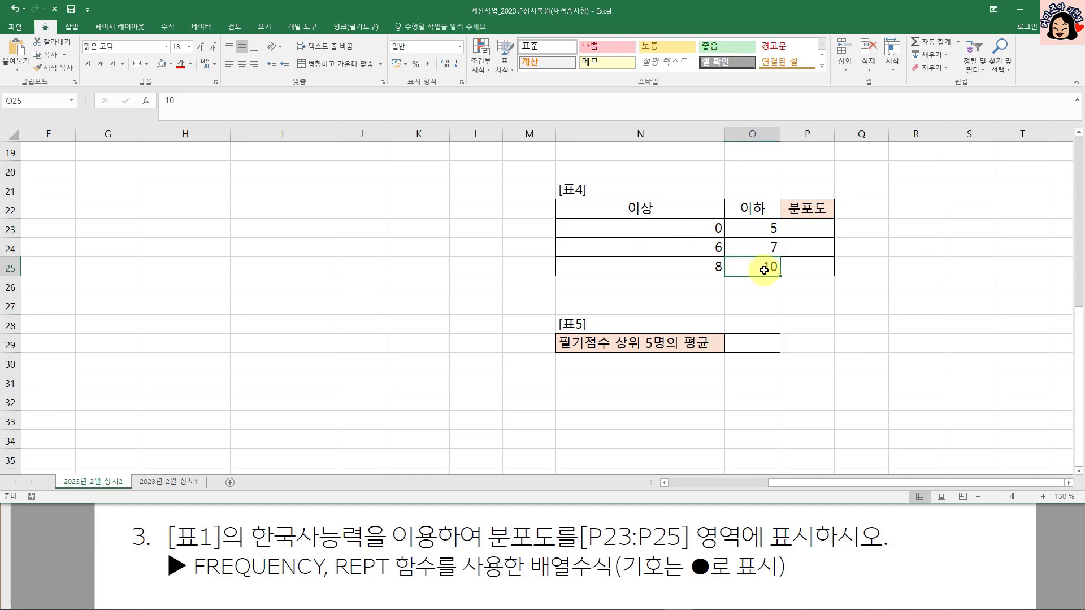
{"action": "left_click", "coordinate": [714, 229]}
{"action": "left_click", "coordinate": [756, 228]}
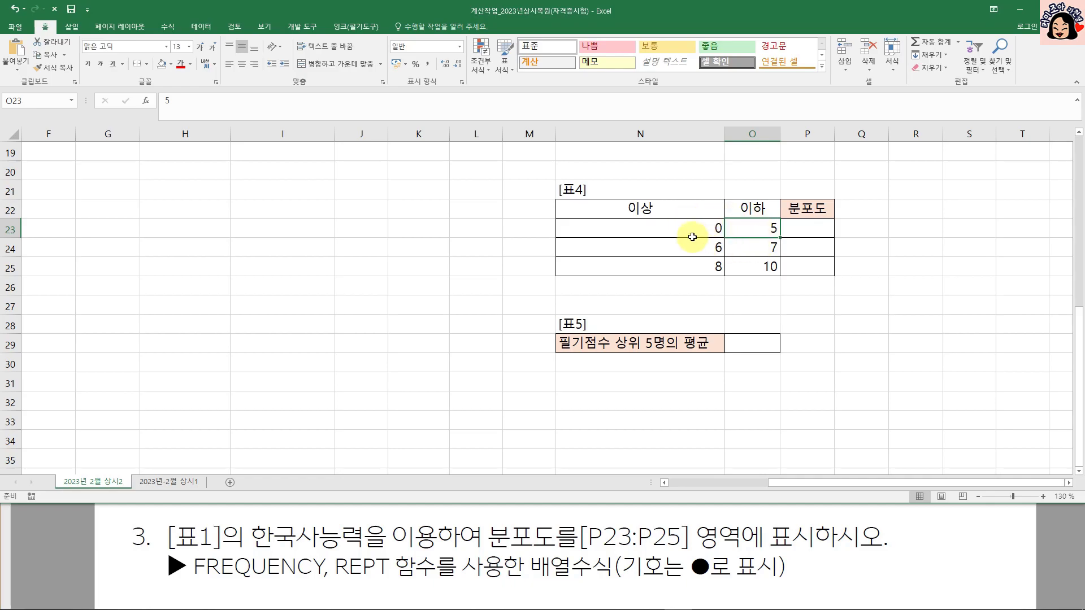
{"action": "left_click_drag", "start_coordinate": [709, 229], "coordinate": [707, 266]}
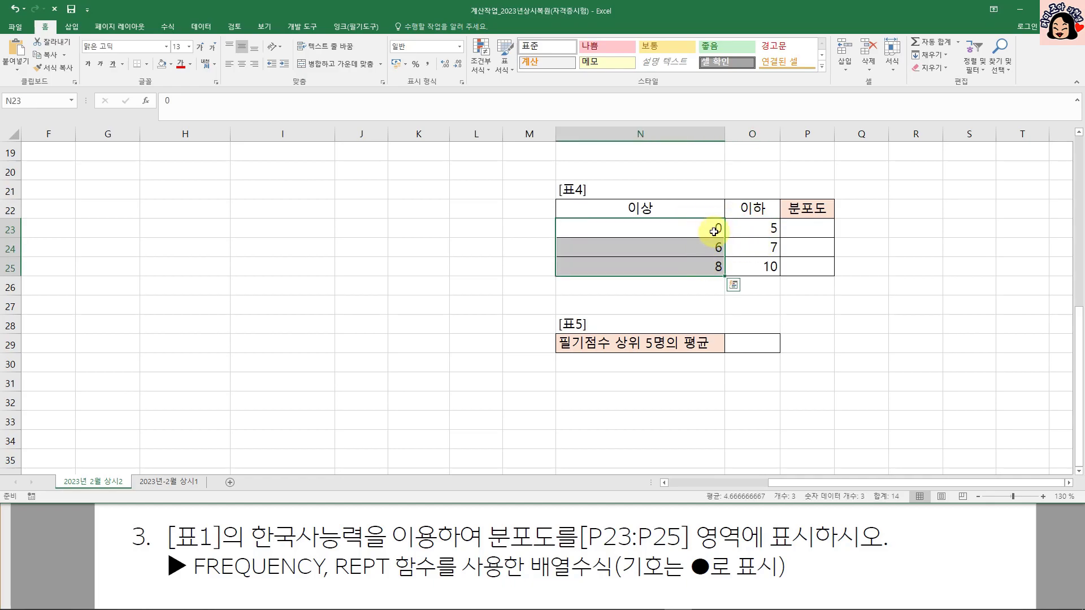
{"action": "left_click", "coordinate": [746, 230]}
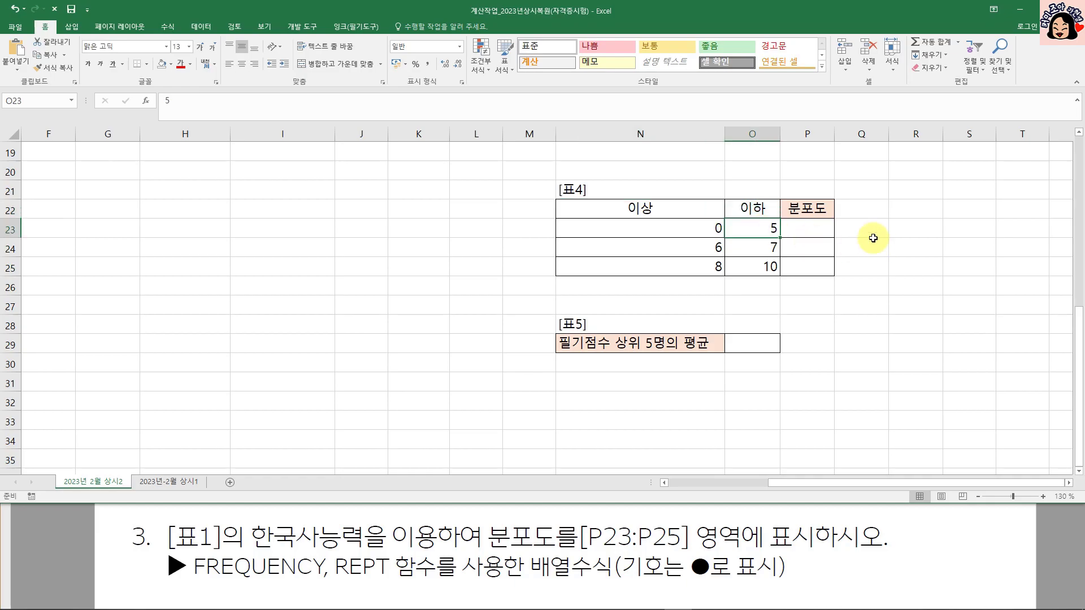
Step: Enter =FREQUENCY(H4:H14,O23:O25) as an array formula across the 분포도 range P23:P25
{"action": "left_click_drag", "start_coordinate": [812, 229], "coordinate": [809, 265]}
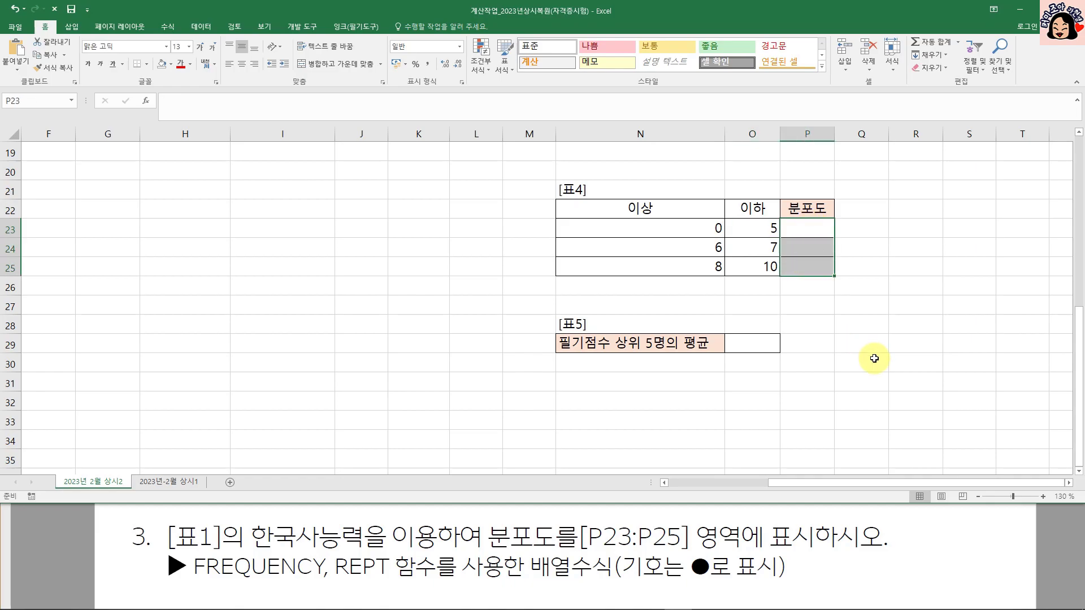
{"action": "type", "text": "=FR"}
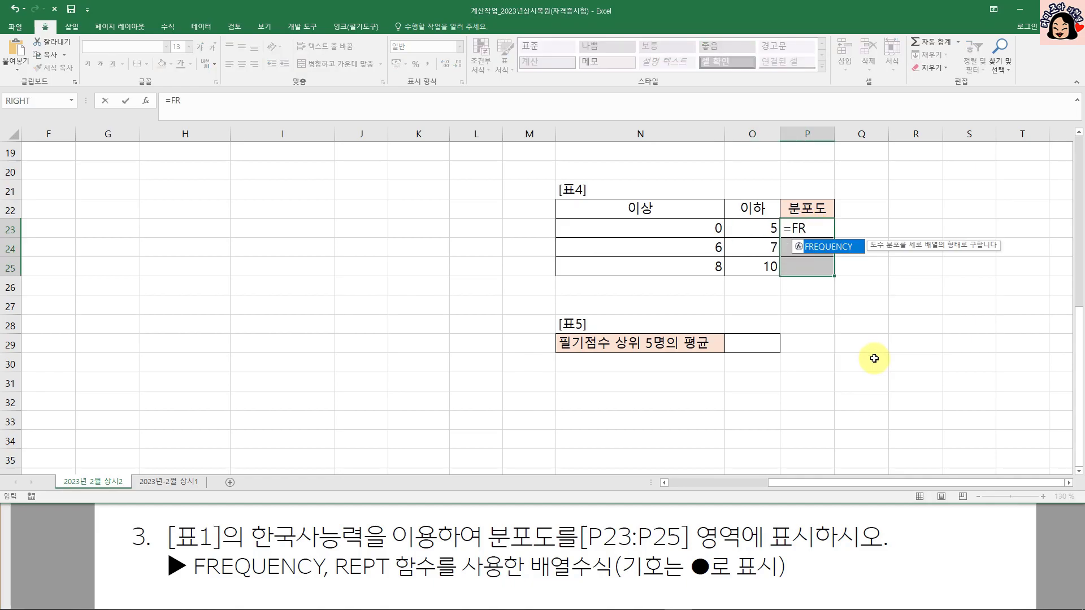
{"action": "key", "text": "Tab"}
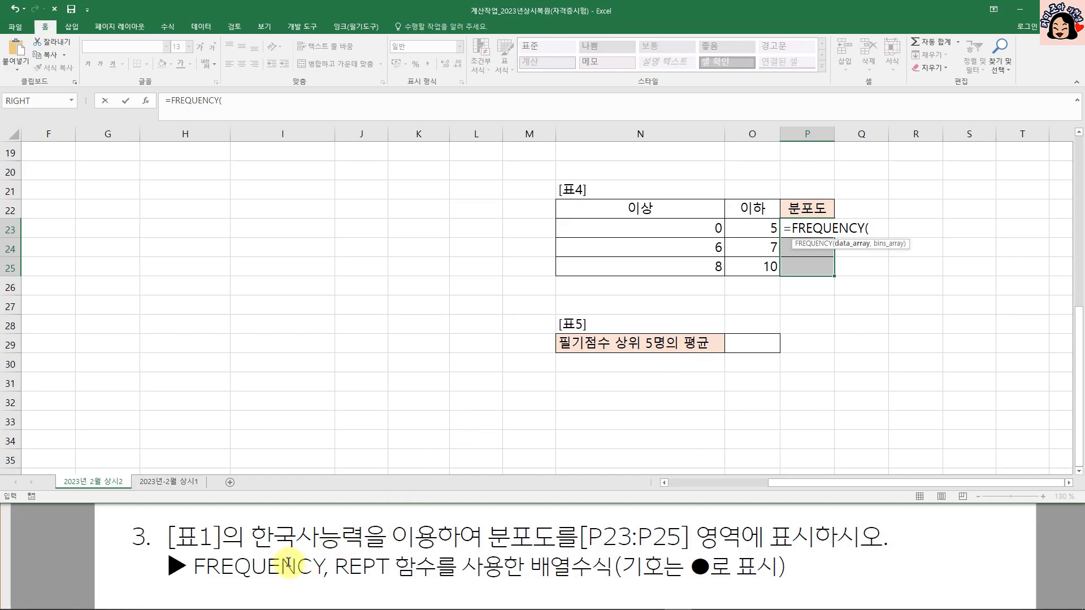
{"action": "scroll", "coordinate": [285, 283], "scroll_direction": "up", "scroll_amount": 6}
{"action": "left_click_drag", "start_coordinate": [211, 209], "coordinate": [209, 397]}
{"action": "scroll", "coordinate": [893, 369], "scroll_direction": "down", "scroll_amount": 4}
{"action": "scroll", "coordinate": [893, 369], "scroll_direction": "down", "scroll_amount": 3}
{"action": "scroll", "coordinate": [935, 373], "scroll_direction": "up", "scroll_amount": 3}
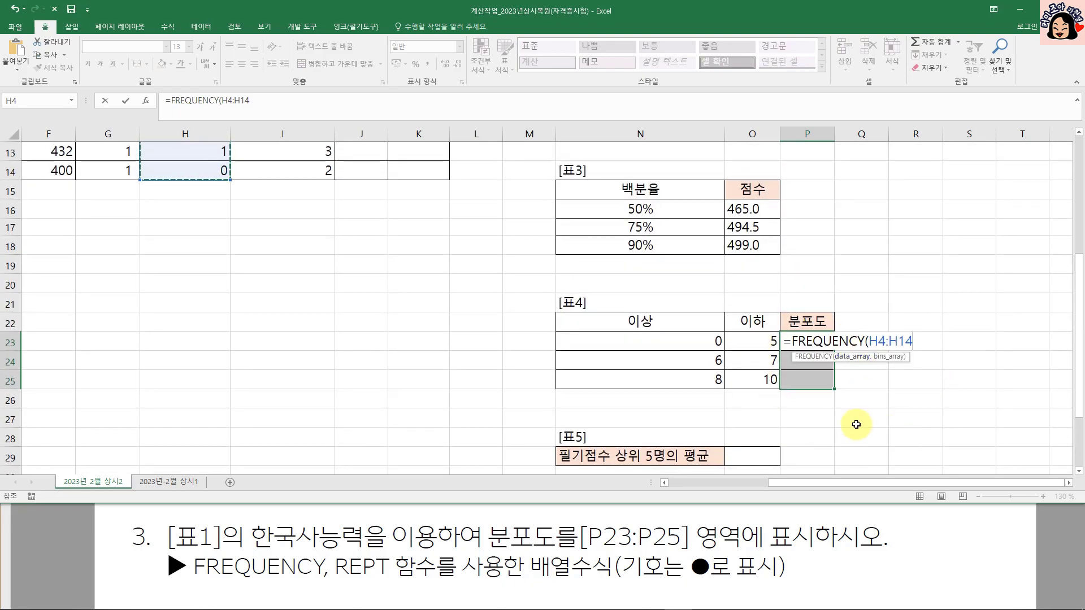
{"action": "type", "text": ","}
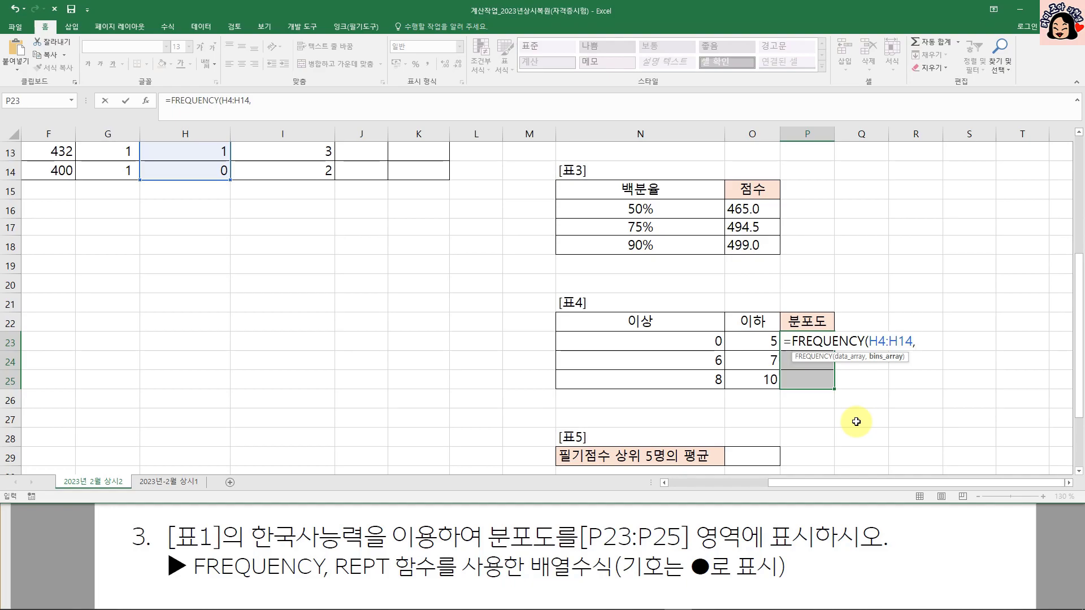
{"action": "left_click_drag", "start_coordinate": [751, 339], "coordinate": [754, 379]}
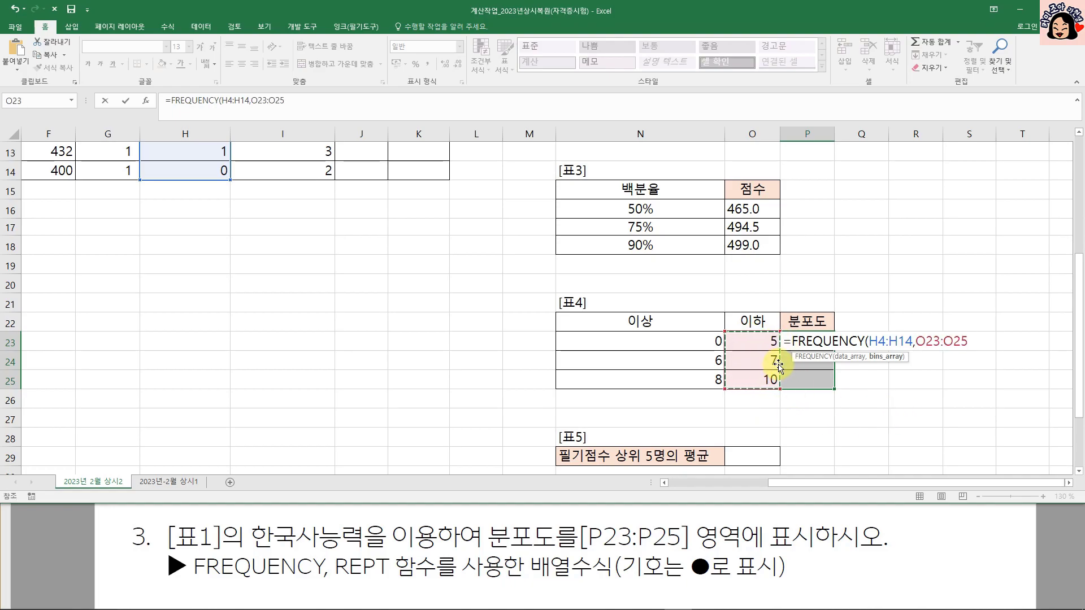
{"action": "type", "text": ")"}
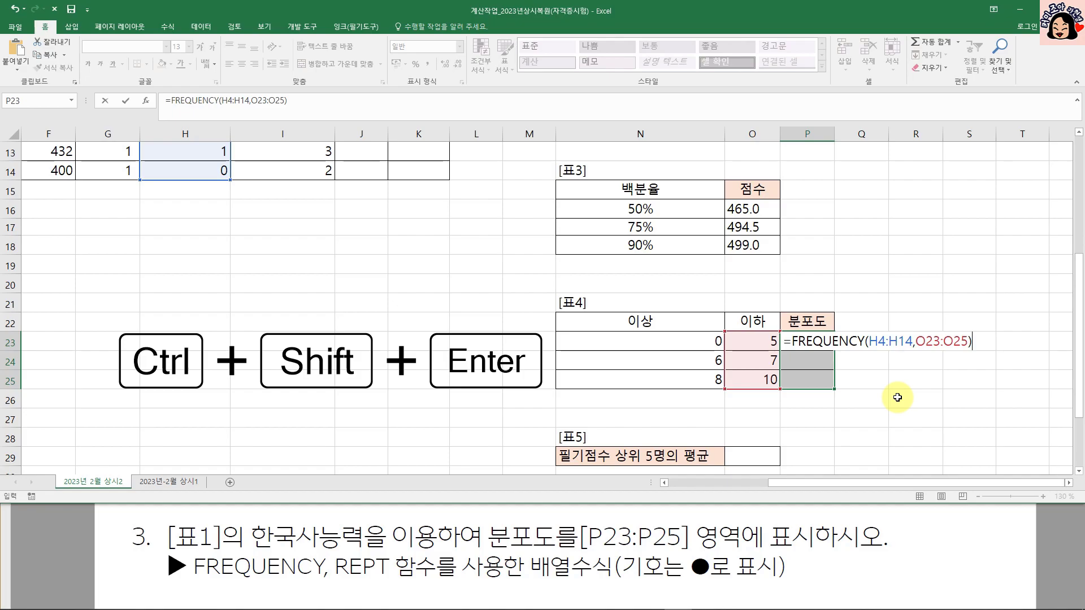
{"action": "key", "text": "ctrl+shift+Return"}
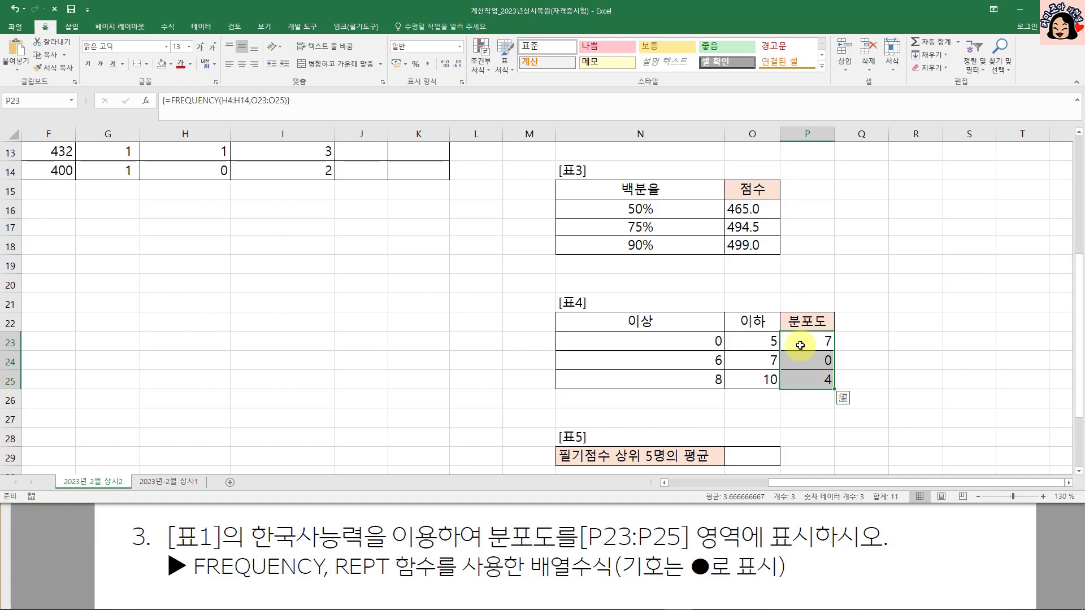
Step: Wrap the frequency formula in P23:P25 as the array formula =REPT("●",FREQUENCY(H4:H14,O23:O25))
{"action": "left_click", "coordinate": [167, 100]}
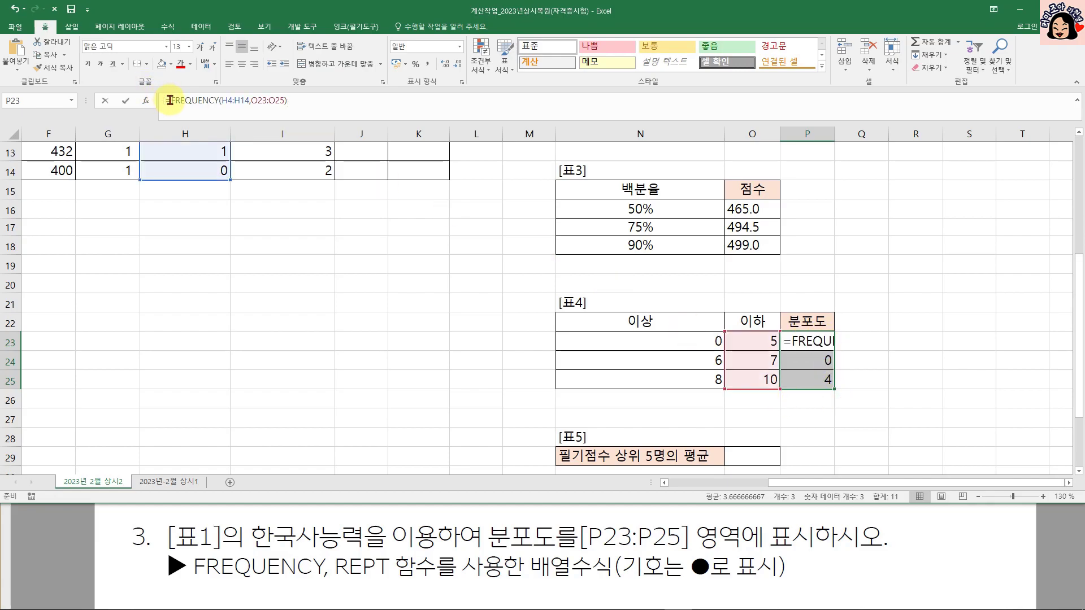
{"action": "left_click", "coordinate": [791, 341]}
{"action": "type", "text": "REPT("}
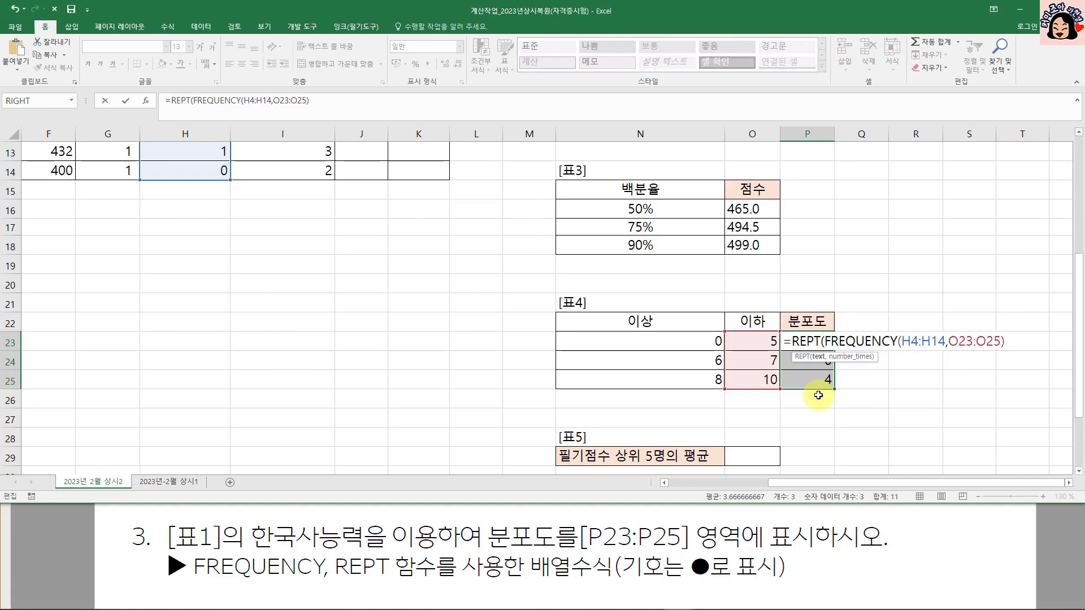
{"action": "type", "text": "\"ㅁ"}
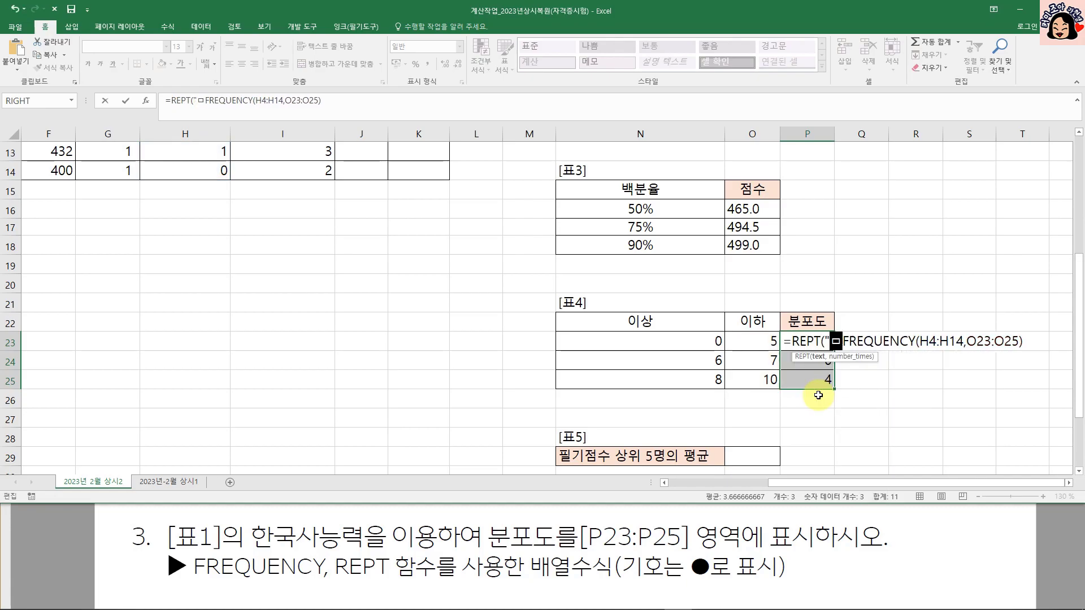
{"action": "key", "text": "Hangul_Hanja"}
{"action": "key", "text": "Tab"}
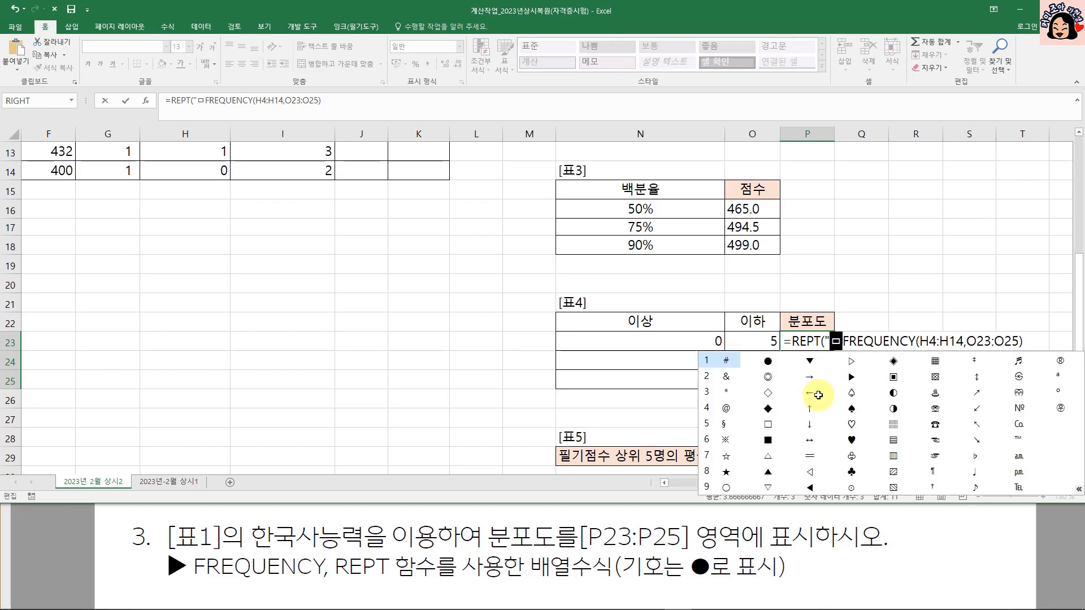
{"action": "left_click", "coordinate": [769, 363]}
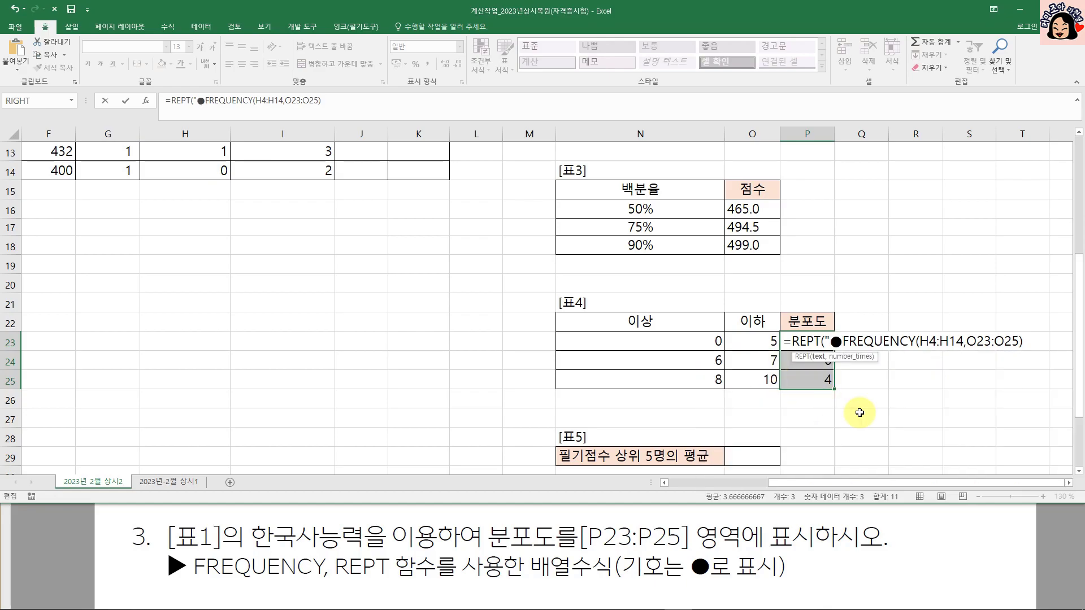
{"action": "type", "text": "\","}
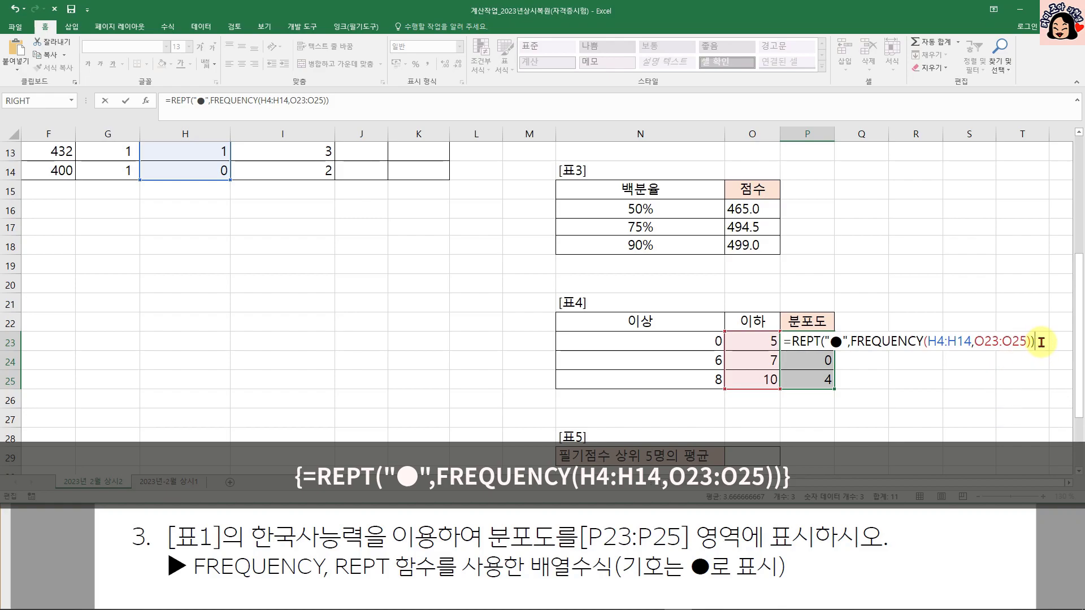
{"action": "key", "text": "ctrl+shift+Return"}
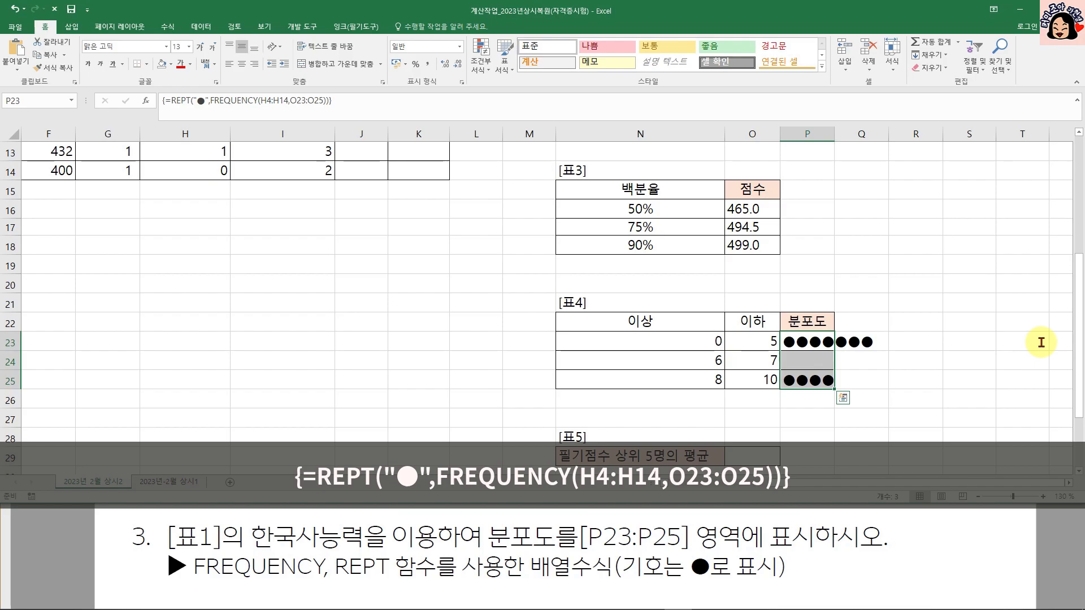
Step: Widen column P so the longest row of ● symbols in the 분포도 cells fits inside it
{"action": "scroll", "coordinate": [842, 333], "scroll_direction": "up", "scroll_amount": 4}
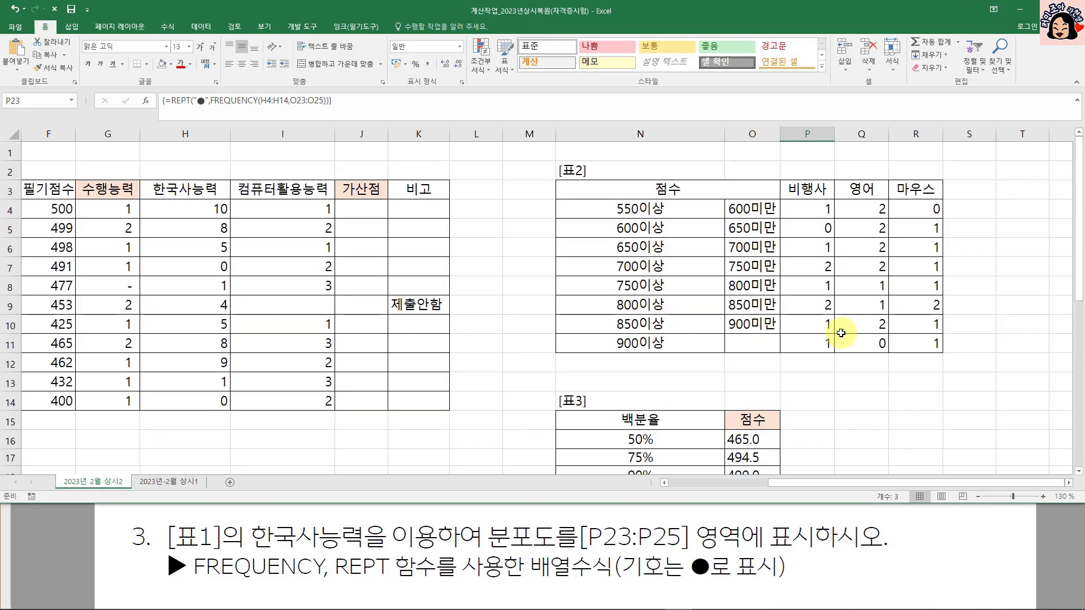
{"action": "scroll", "coordinate": [842, 334], "scroll_direction": "down", "scroll_amount": 2}
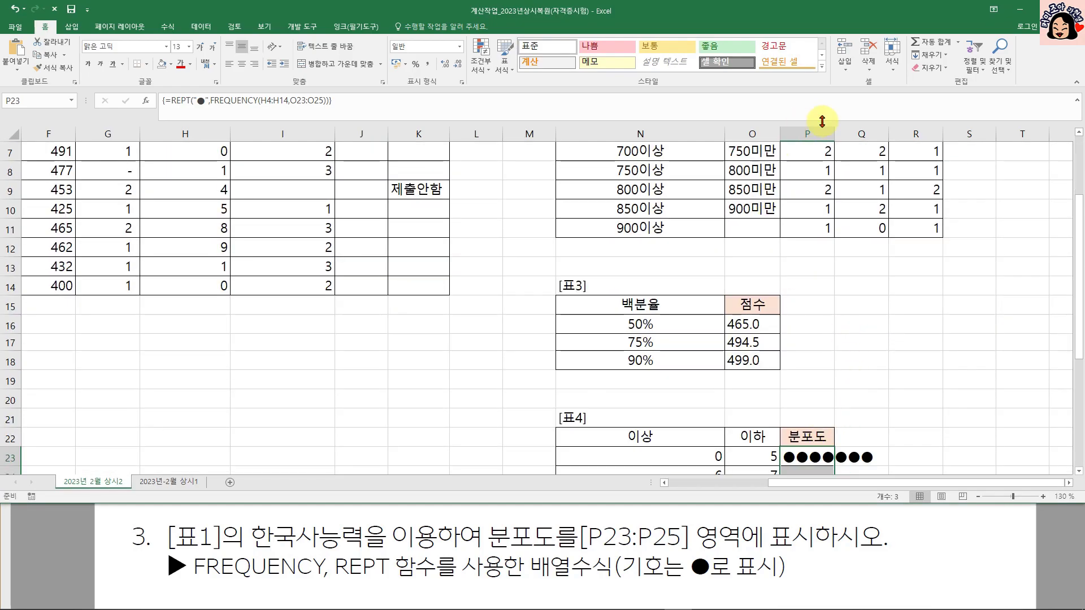
{"action": "left_click_drag", "start_coordinate": [835, 134], "coordinate": [885, 133]}
{"action": "scroll", "coordinate": [862, 289], "scroll_direction": "down", "scroll_amount": 4}
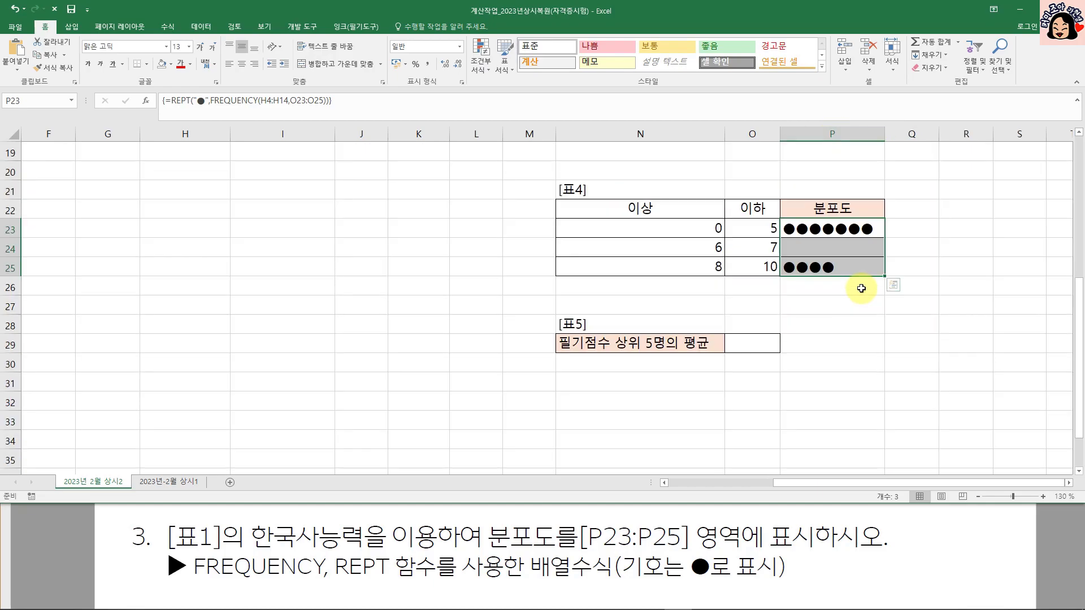
Step: Compare the ● distribution in P23:P25 of [표4] with the 한국사능력 scores in H4:H14 of [표1]
{"action": "scroll", "coordinate": [861, 289], "scroll_direction": "up", "scroll_amount": 2}
{"action": "left_click", "coordinate": [828, 342]}
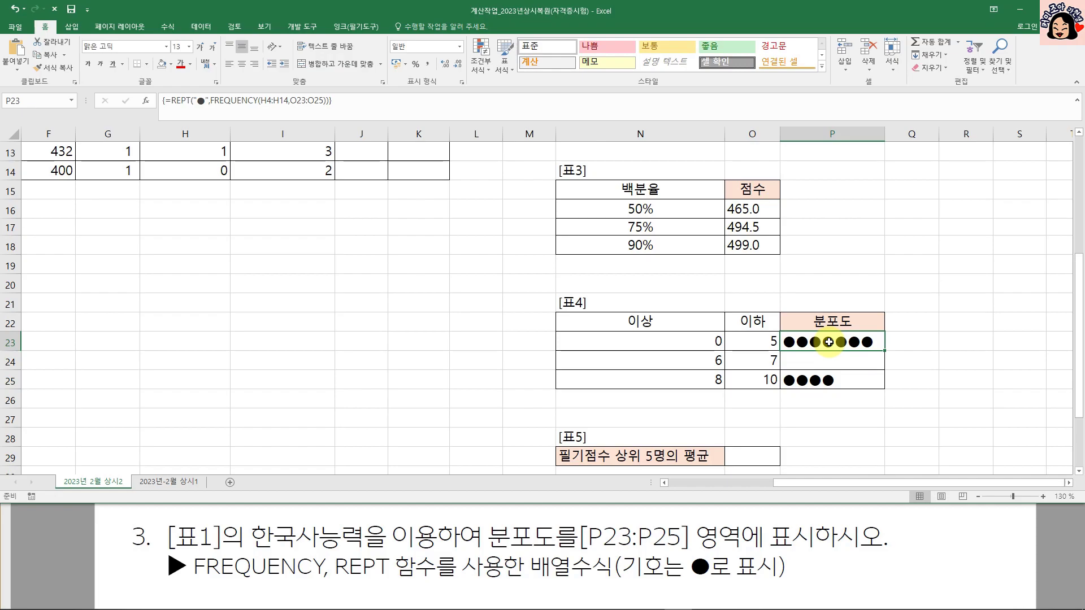
{"action": "left_click", "coordinate": [804, 362]}
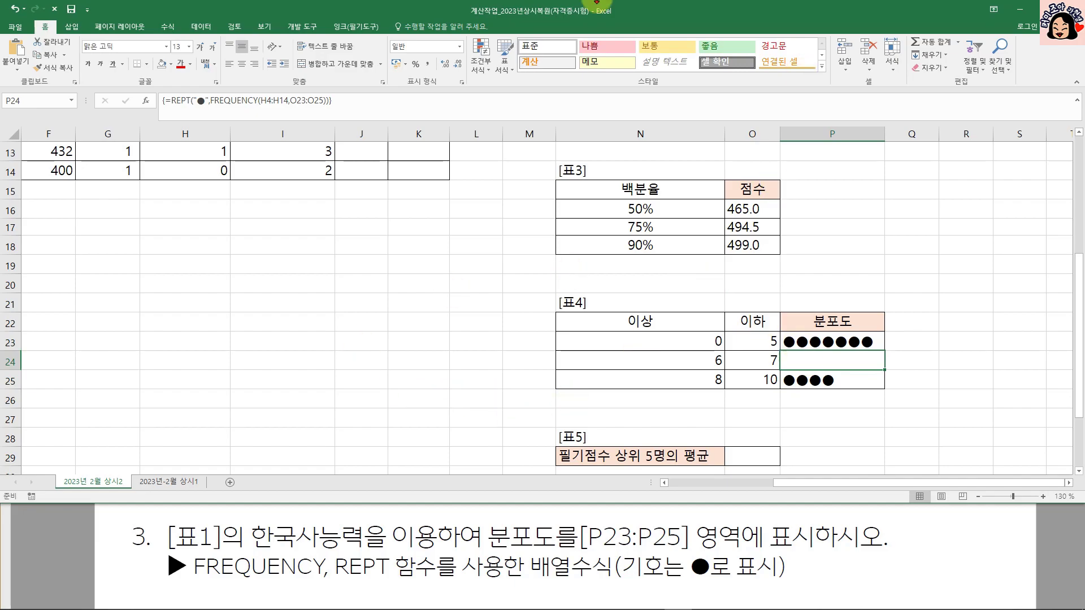
{"action": "scroll", "coordinate": [655, 358], "scroll_direction": "up", "scroll_amount": 4}
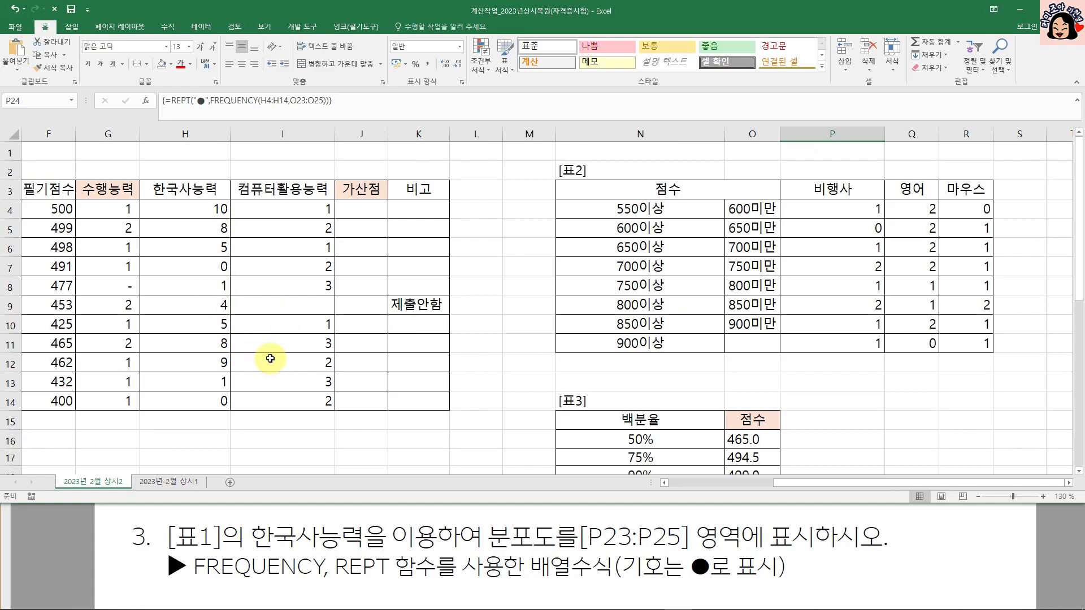
{"action": "scroll", "coordinate": [271, 356], "scroll_direction": "down", "scroll_amount": 2}
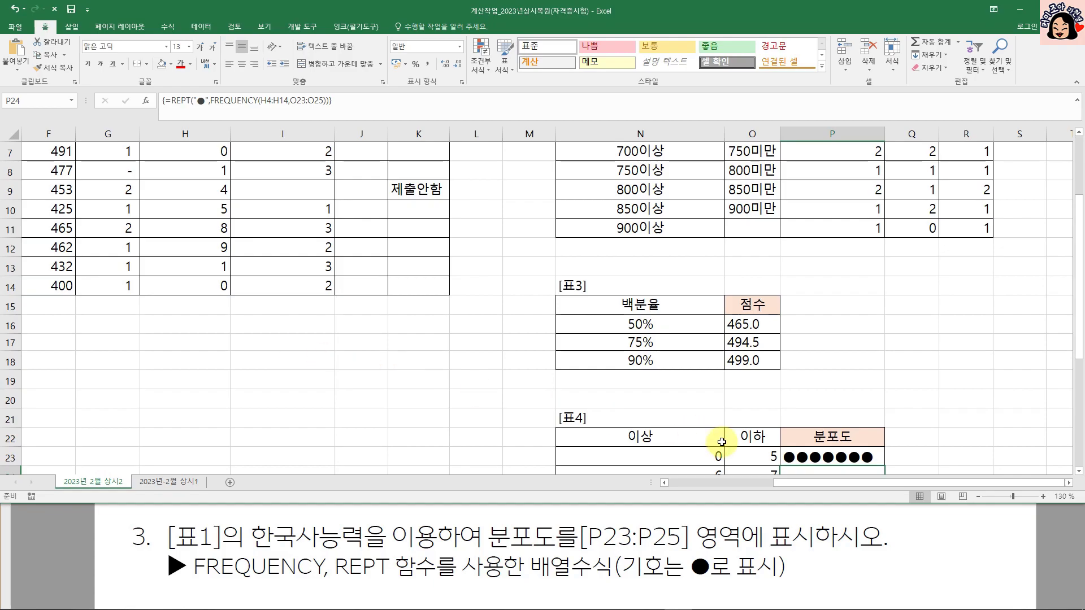
{"action": "scroll", "coordinate": [722, 442], "scroll_direction": "down", "scroll_amount": 2}
{"action": "scroll", "coordinate": [723, 442], "scroll_direction": "up", "scroll_amount": 4}
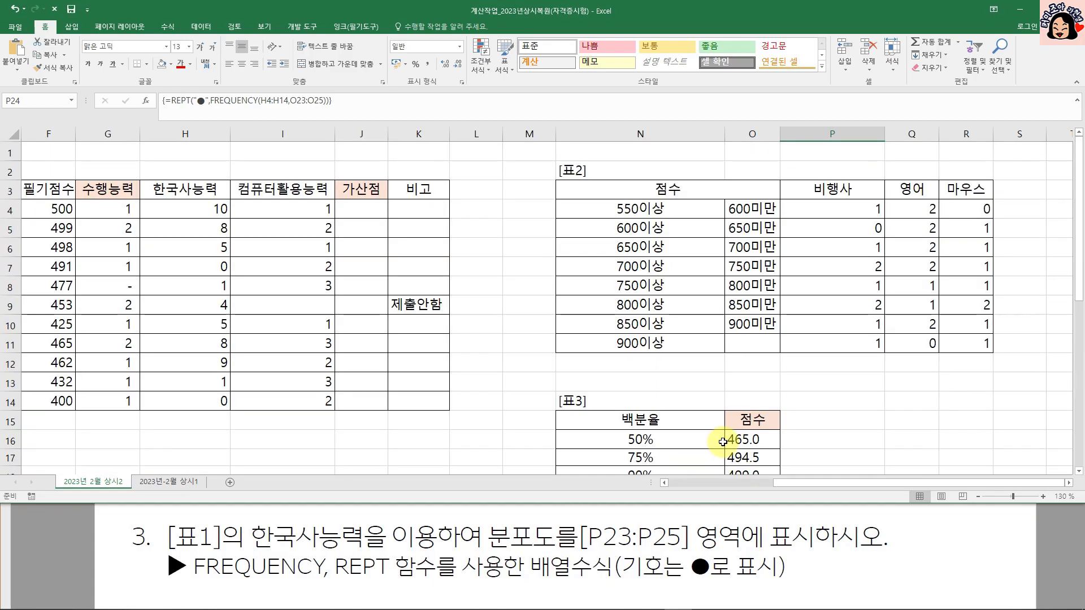
{"action": "scroll", "coordinate": [723, 442], "scroll_direction": "down", "scroll_amount": 2}
{"action": "scroll", "coordinate": [723, 442], "scroll_direction": "down", "scroll_amount": 2}
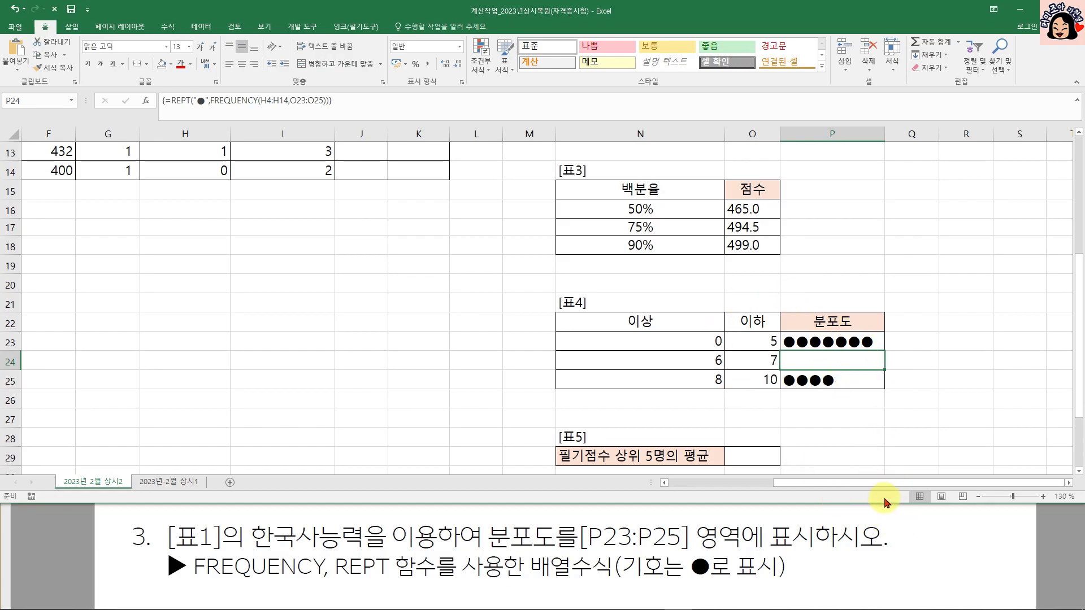
{"action": "scroll", "coordinate": [462, 353], "scroll_direction": "up", "scroll_amount": 4}
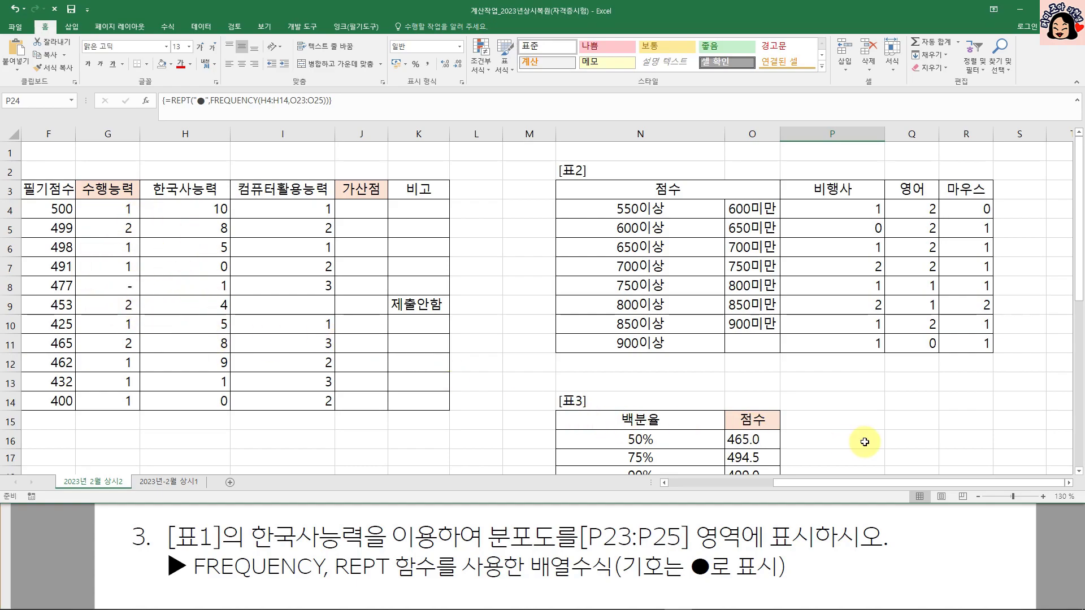
Step: Locate the 필기점수 scores in F4:F14 of [표1] that supply the top-five average
{"action": "scroll", "coordinate": [794, 439], "scroll_direction": "down", "scroll_amount": 2}
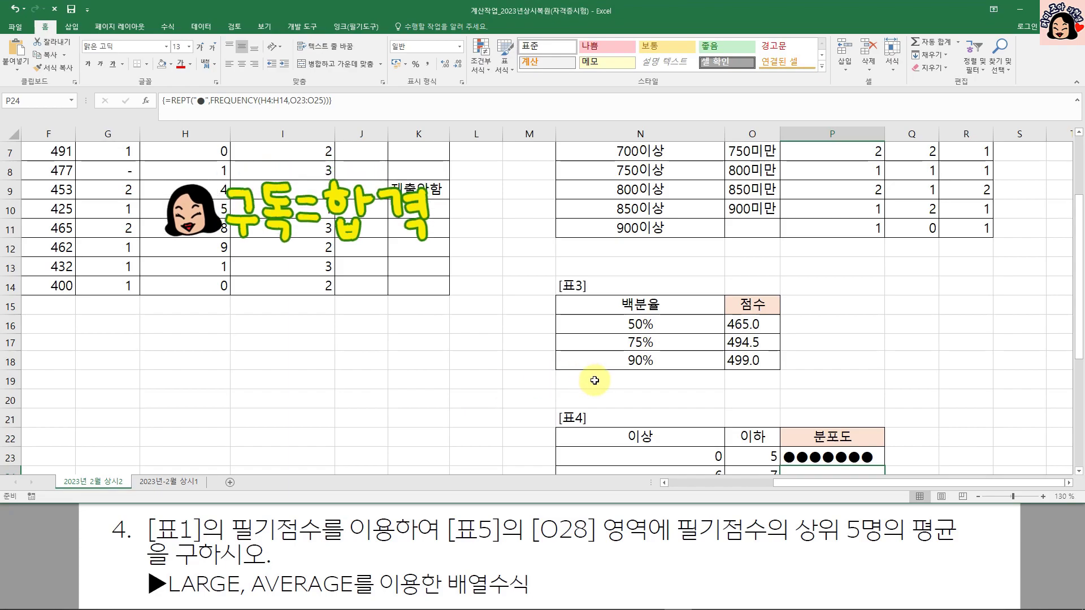
{"action": "scroll", "coordinate": [400, 368], "scroll_direction": "up", "scroll_amount": 2}
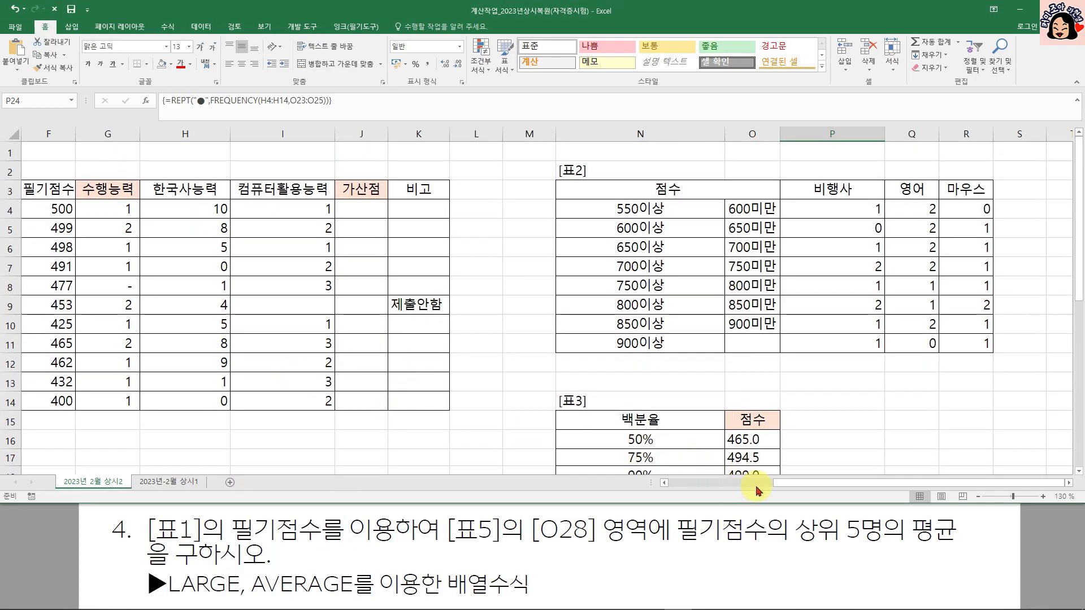
{"action": "scroll", "coordinate": [785, 470], "scroll_direction": "left", "scroll_amount": 1}
{"action": "scroll", "coordinate": [515, 417], "scroll_direction": "right", "scroll_amount": 1}
{"action": "left_click_drag", "start_coordinate": [129, 209], "coordinate": [134, 401]}
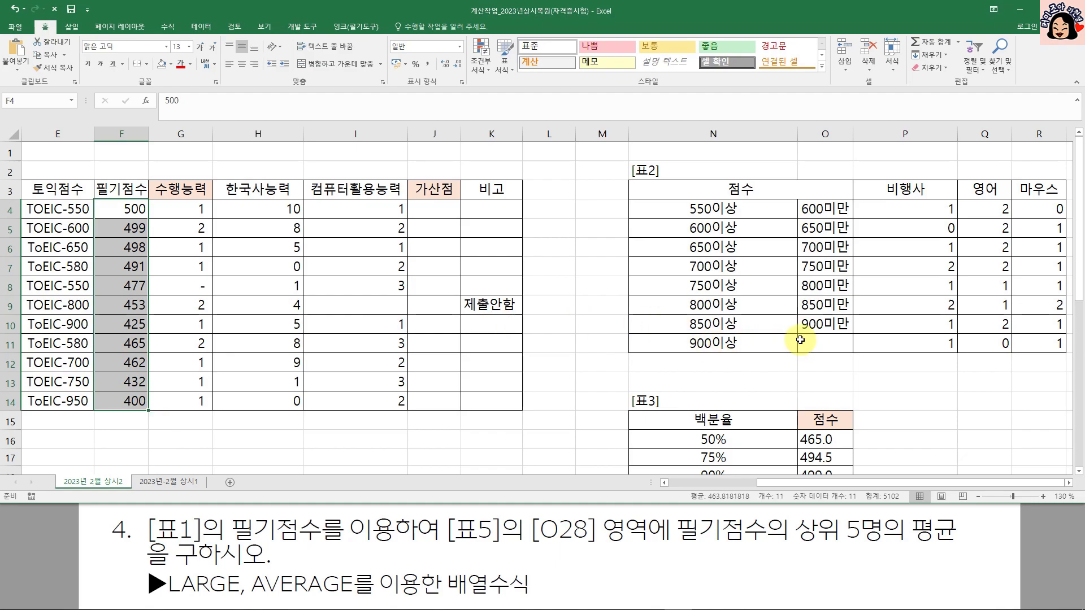
Step: Enter =LARGE(F4:F14,5) in O29 of [표5], the 필기점수 상위 5명의 평균 cell
{"action": "scroll", "coordinate": [800, 340], "scroll_direction": "down", "scroll_amount": 6}
{"action": "left_click", "coordinate": [829, 345]}
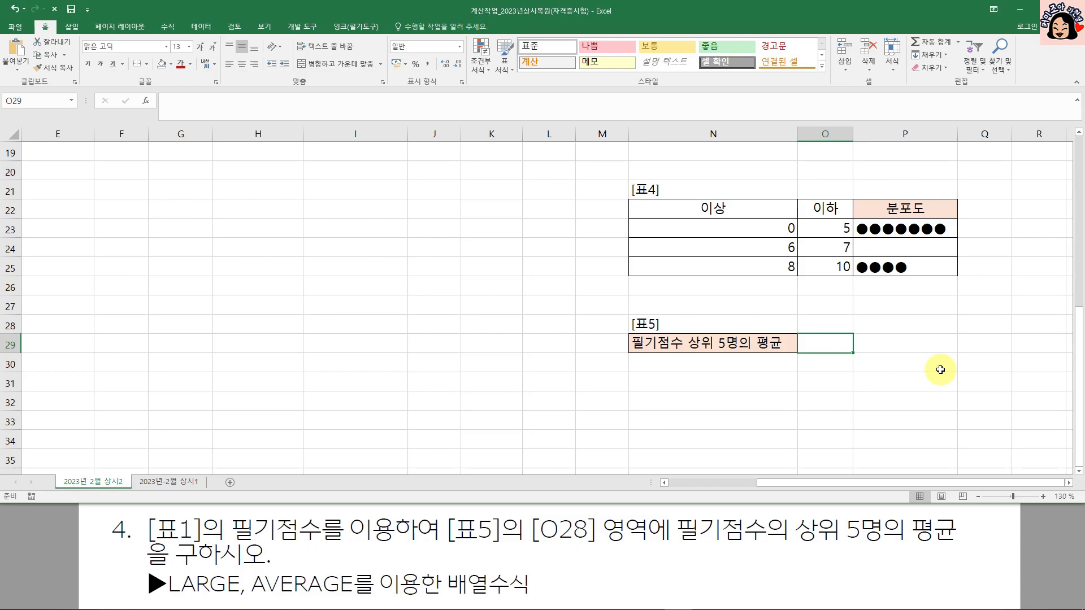
{"action": "type", "text": "="}
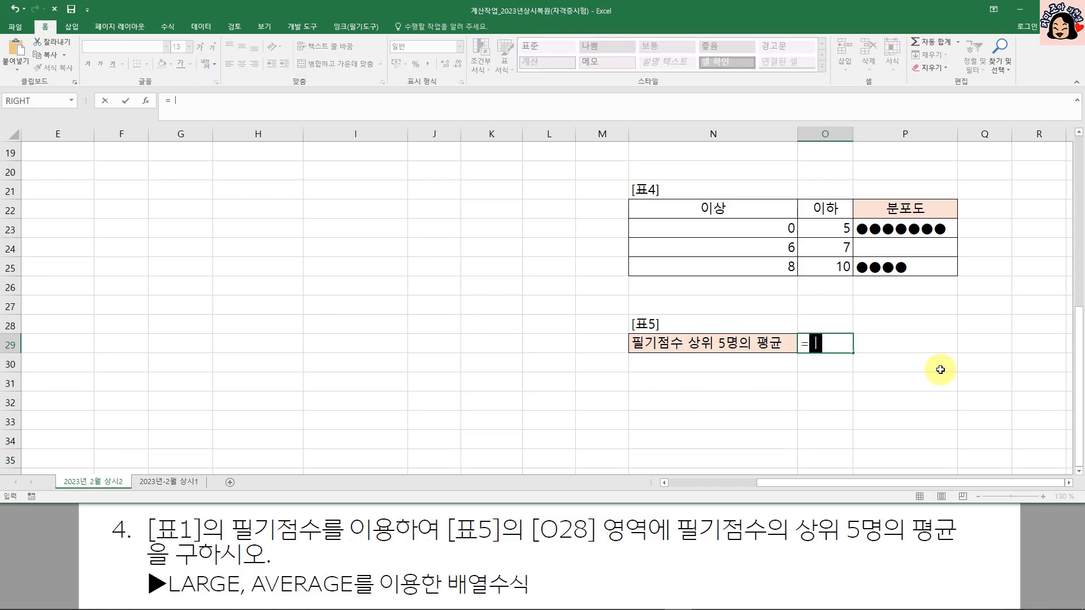
{"action": "type", "text": "LARGE("}
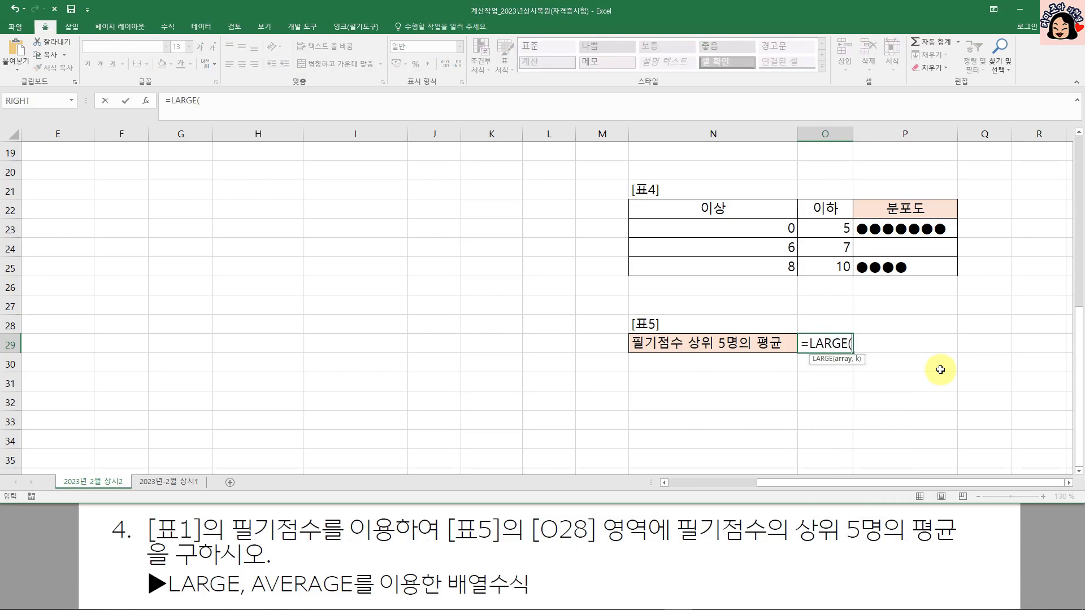
{"action": "scroll", "coordinate": [238, 328], "scroll_direction": "up", "scroll_amount": 6}
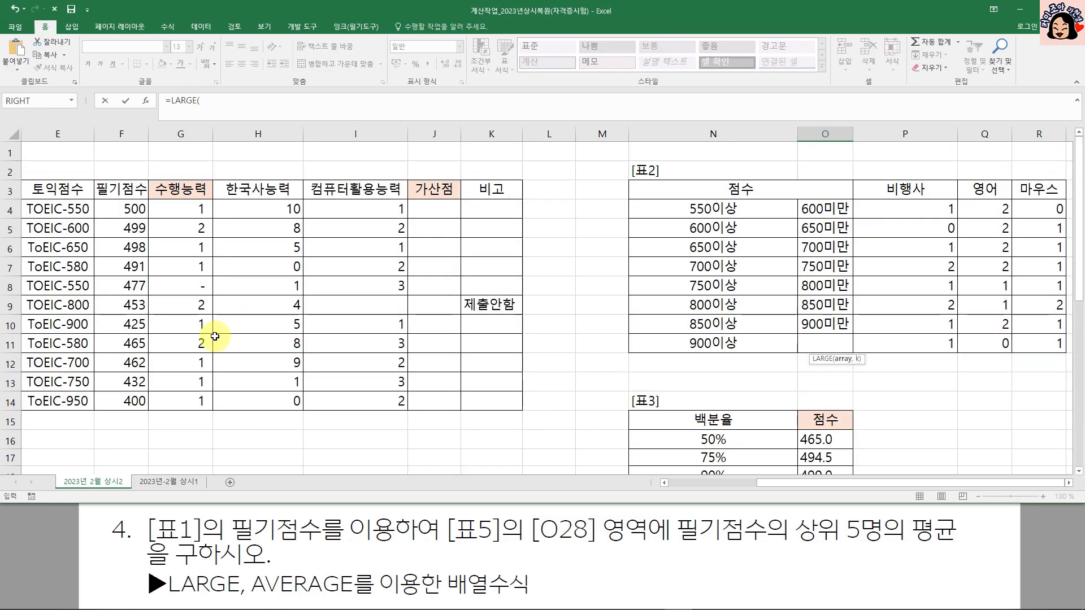
{"action": "left_click_drag", "start_coordinate": [141, 209], "coordinate": [108, 395]}
{"action": "scroll", "coordinate": [486, 316], "scroll_direction": "down", "scroll_amount": 4}
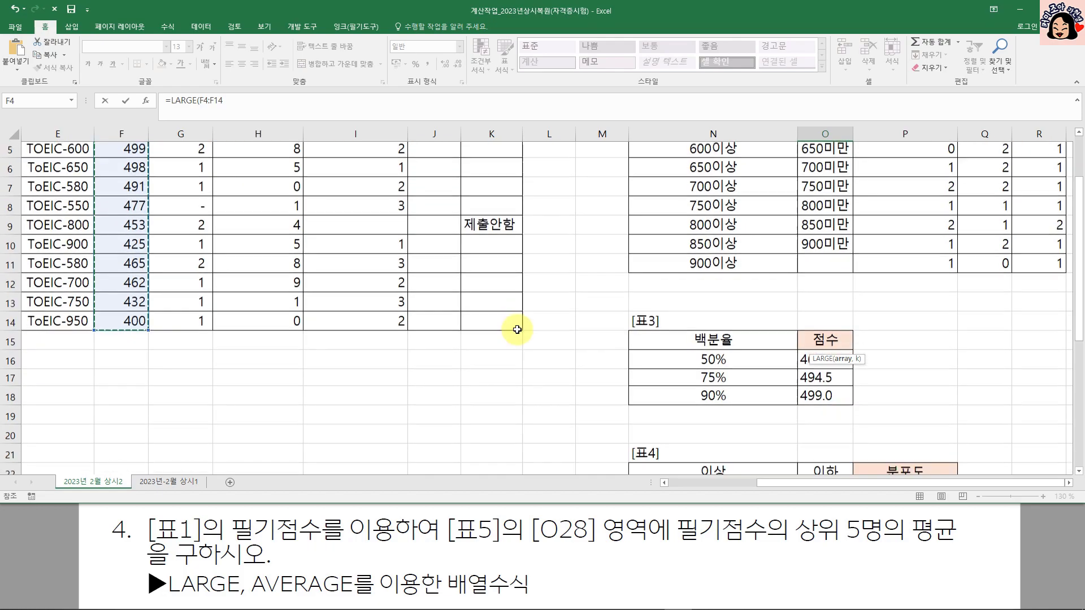
{"action": "type", "text": ",5"}
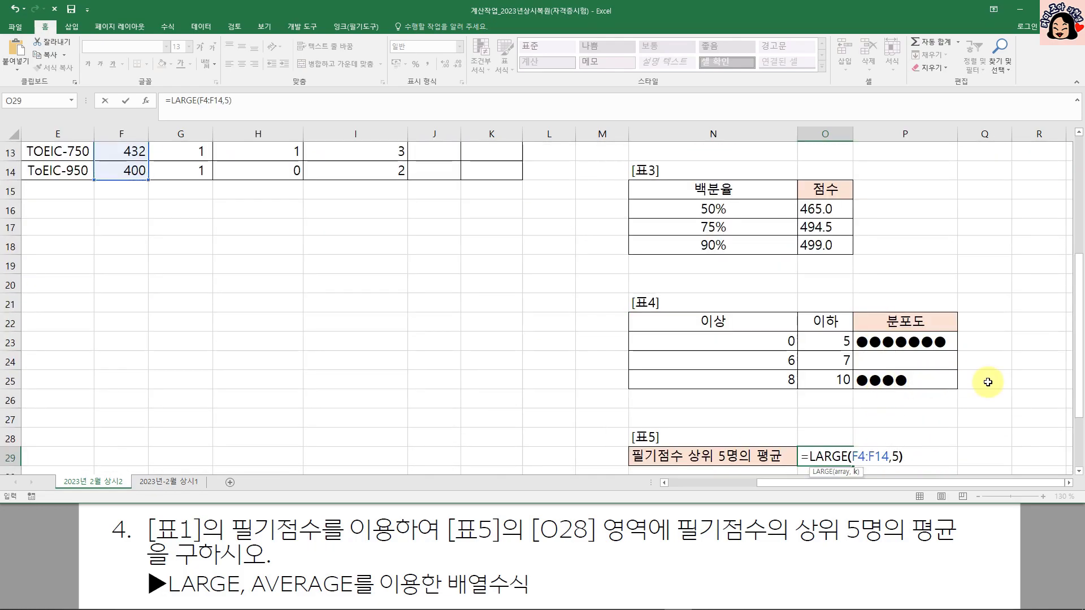
{"action": "key", "text": "Return"}
{"action": "key", "text": "Up"}
Step: Review the five highest 필기점수 values in F4:F8, going through them one by one from first to fifth
{"action": "scroll", "coordinate": [255, 311], "scroll_direction": "up", "scroll_amount": 5}
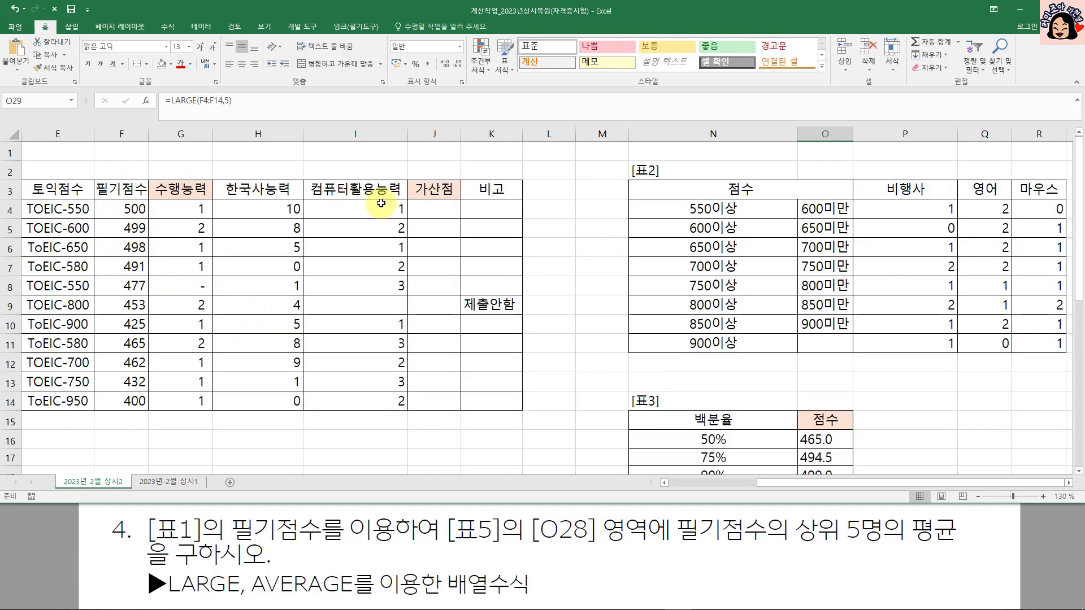
{"action": "left_click_drag", "start_coordinate": [135, 210], "coordinate": [130, 287]}
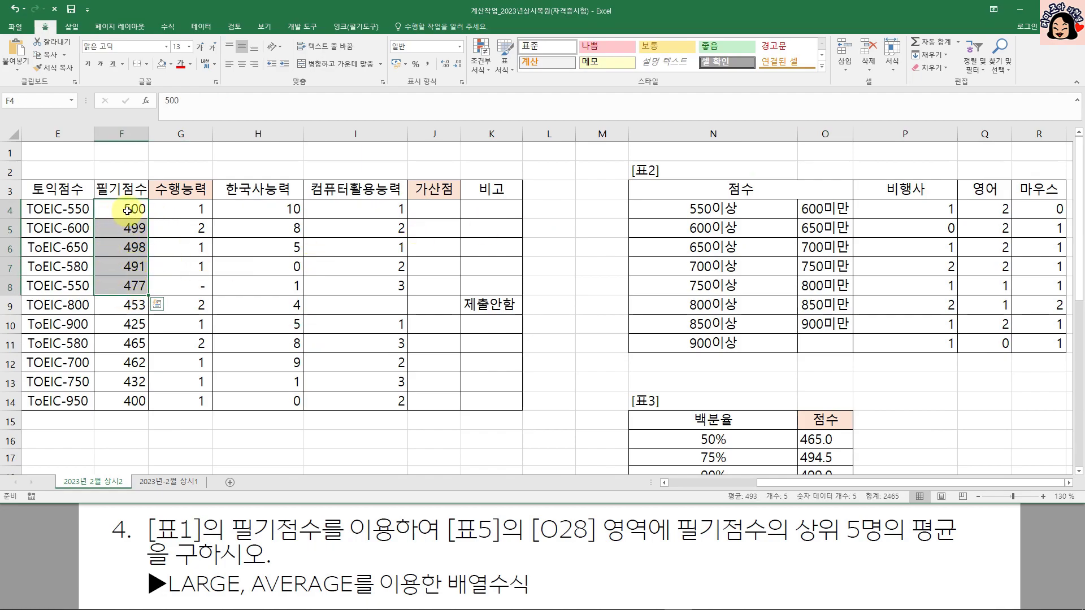
{"action": "left_click_drag", "start_coordinate": [128, 208], "coordinate": [128, 286]}
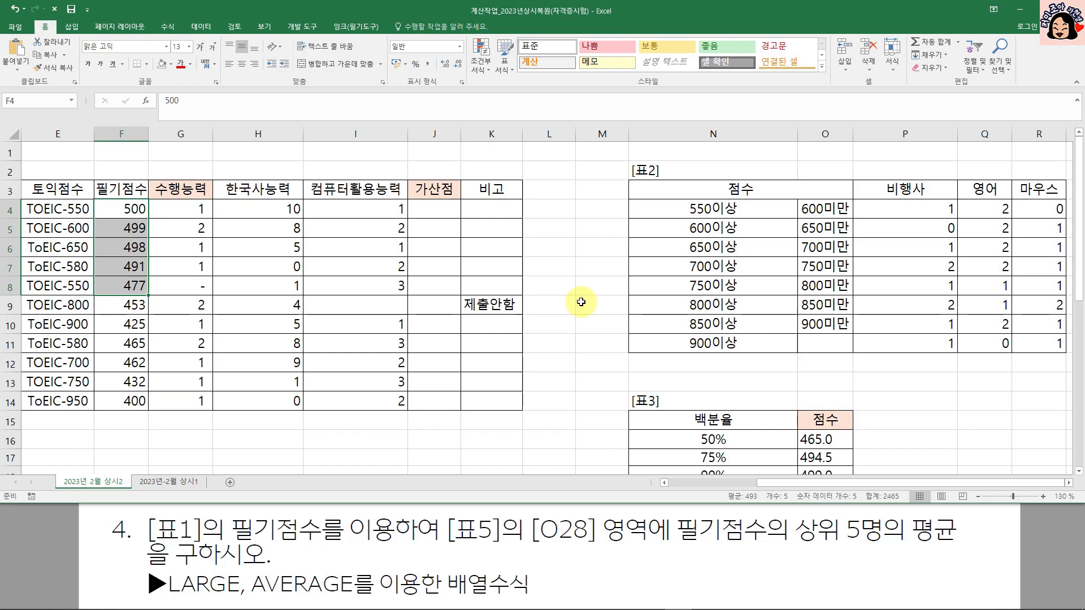
{"action": "scroll", "coordinate": [581, 303], "scroll_direction": "down", "scroll_amount": 2}
{"action": "scroll", "coordinate": [581, 302], "scroll_direction": "up", "scroll_amount": 2}
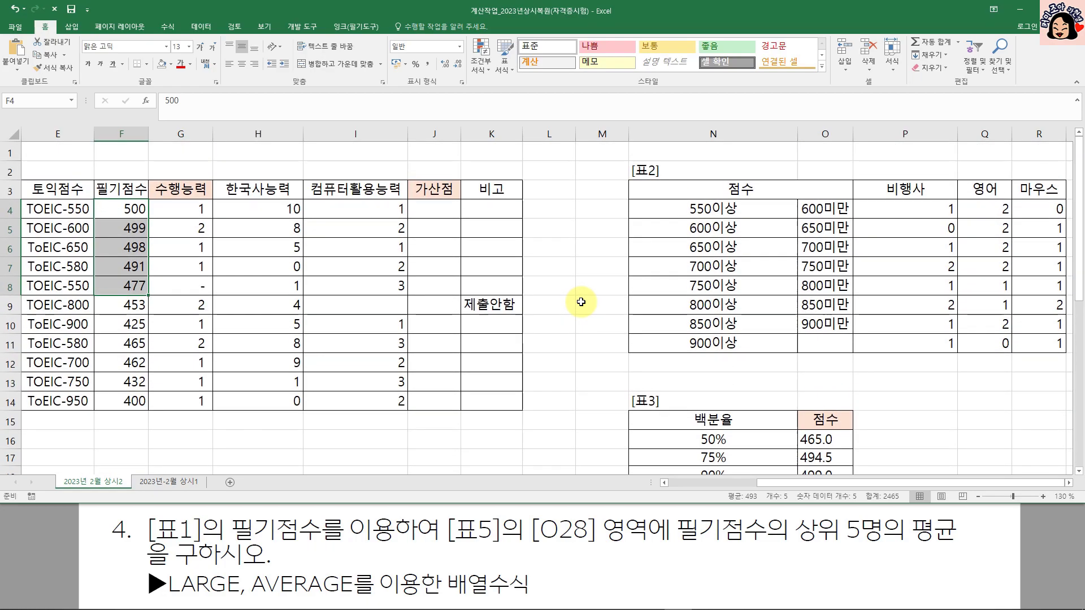
{"action": "left_click", "coordinate": [127, 209]}
{"action": "left_click", "coordinate": [129, 228]}
{"action": "left_click", "coordinate": [133, 247]}
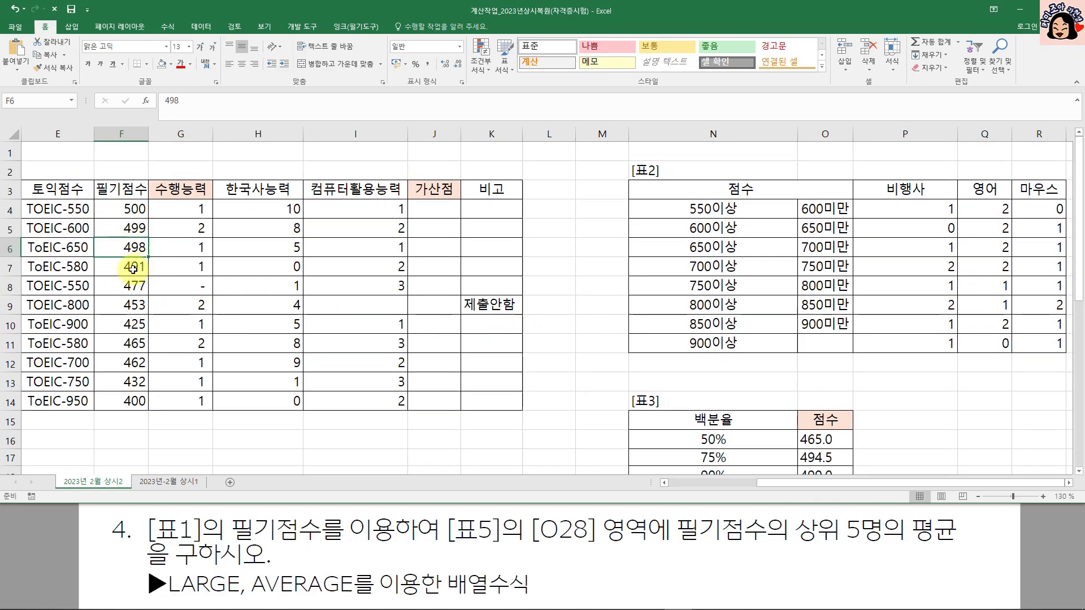
{"action": "left_click", "coordinate": [133, 269]}
{"action": "left_click", "coordinate": [129, 287]}
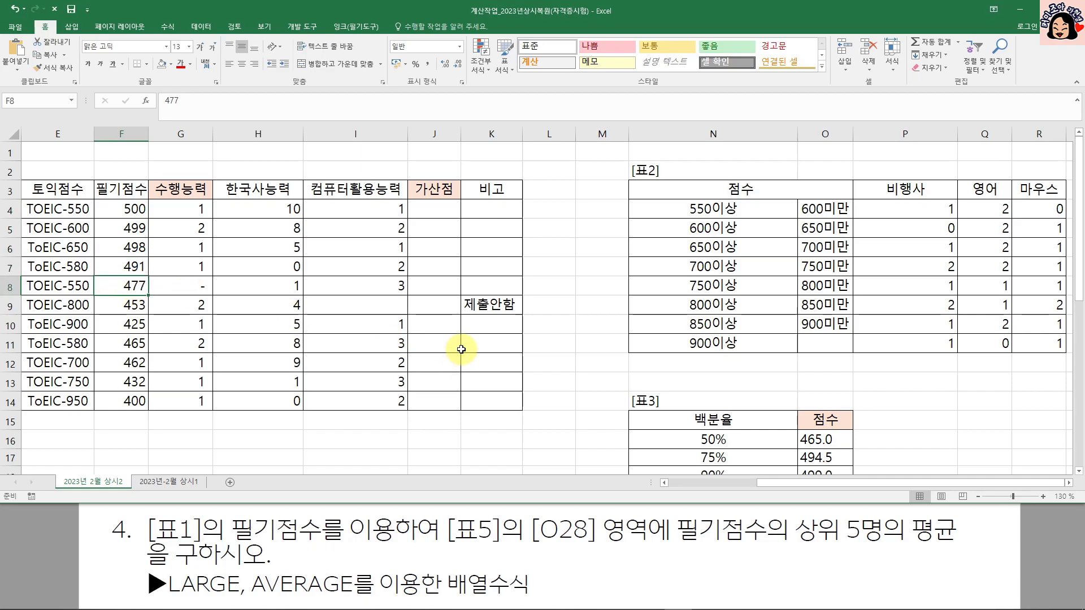
Step: Replace the LARGE formula in O29 of [표5] with an AVERAGE function that has a LARGE function nested inside it
{"action": "scroll", "coordinate": [461, 349], "scroll_direction": "down", "scroll_amount": 2}
{"action": "scroll", "coordinate": [461, 349], "scroll_direction": "down", "scroll_amount": 3}
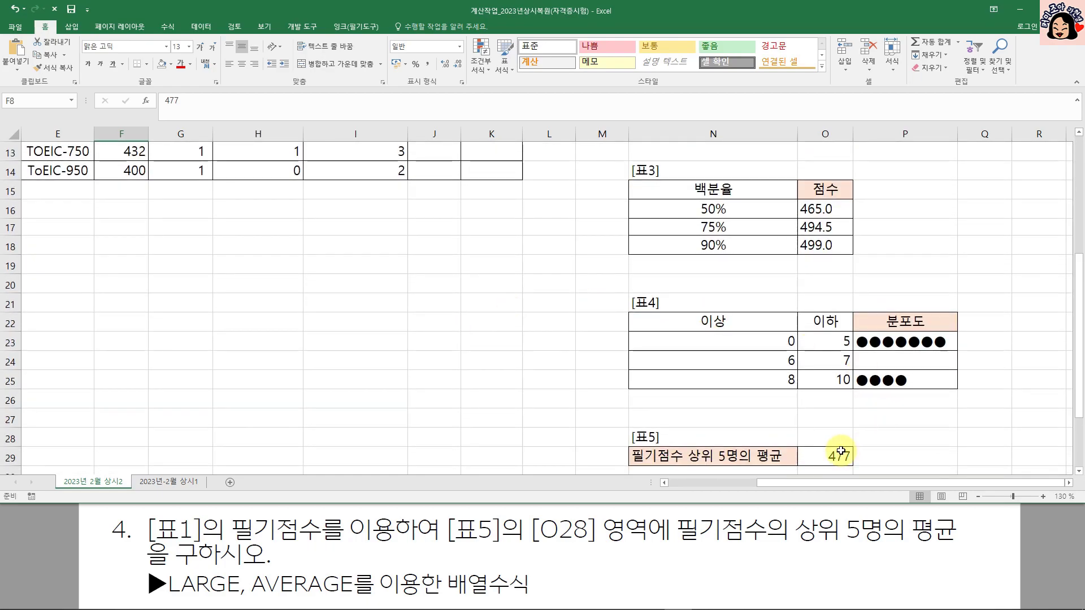
{"action": "left_click", "coordinate": [827, 457]}
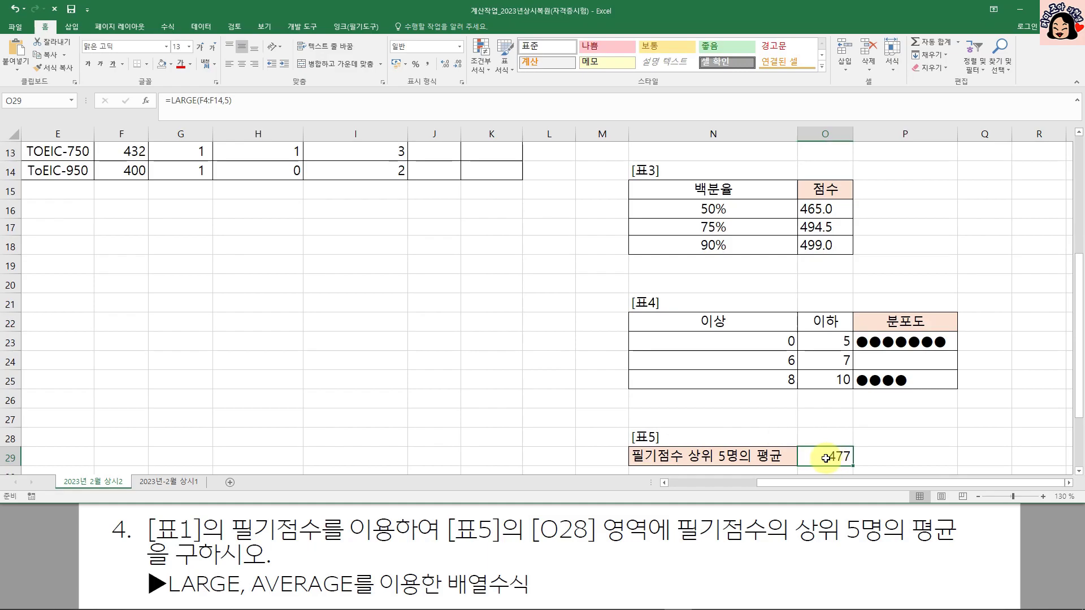
{"action": "double_click", "coordinate": [830, 458]}
{"action": "left_click_drag", "start_coordinate": [810, 457], "coordinate": [924, 467]}
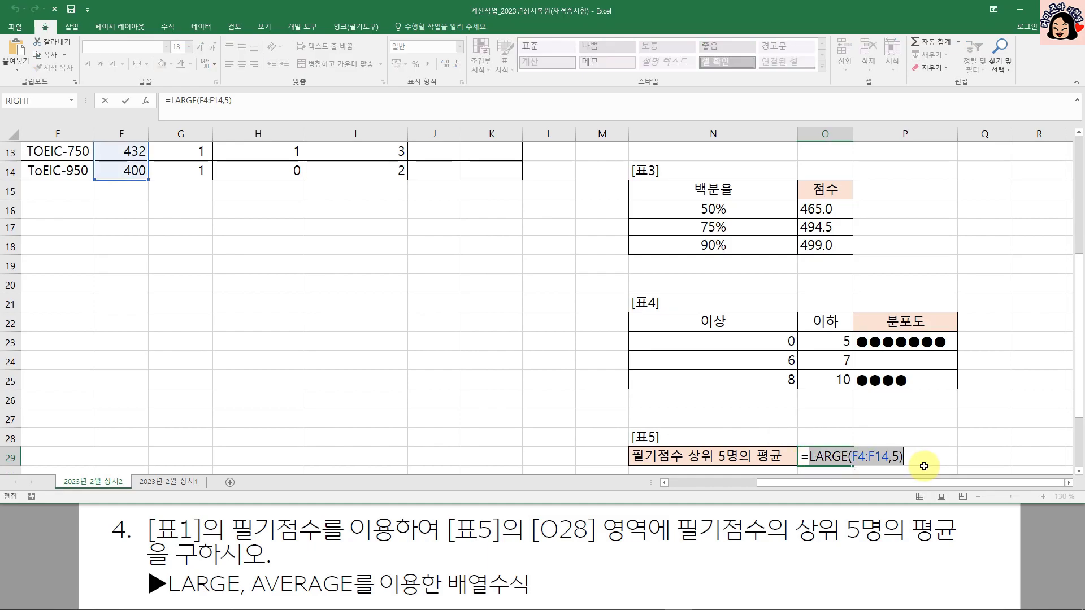
{"action": "type", "text": "=AV"}
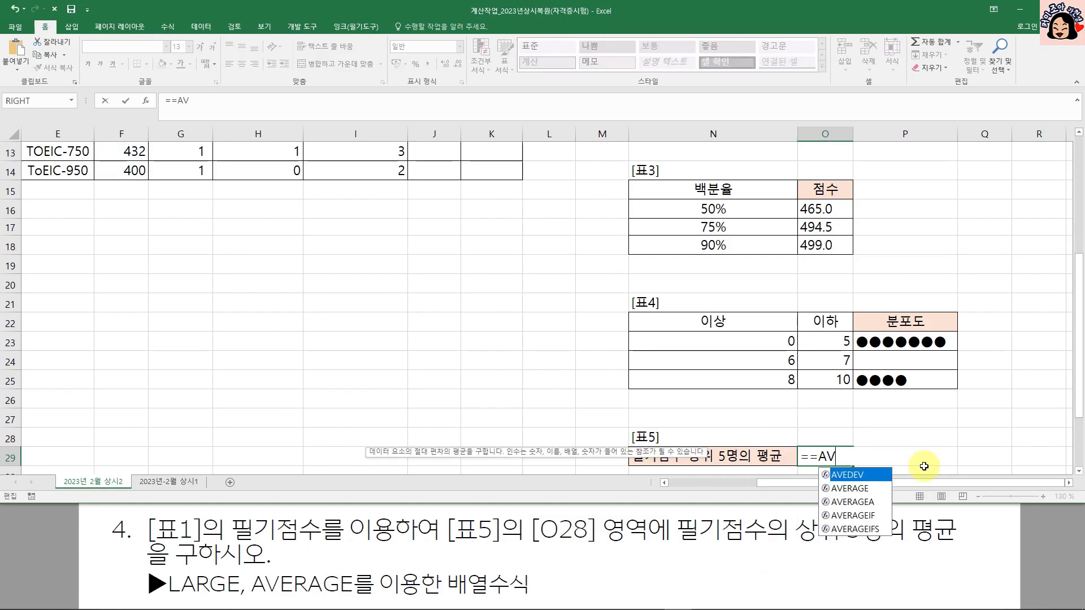
{"action": "type", "text": "ERAGE("}
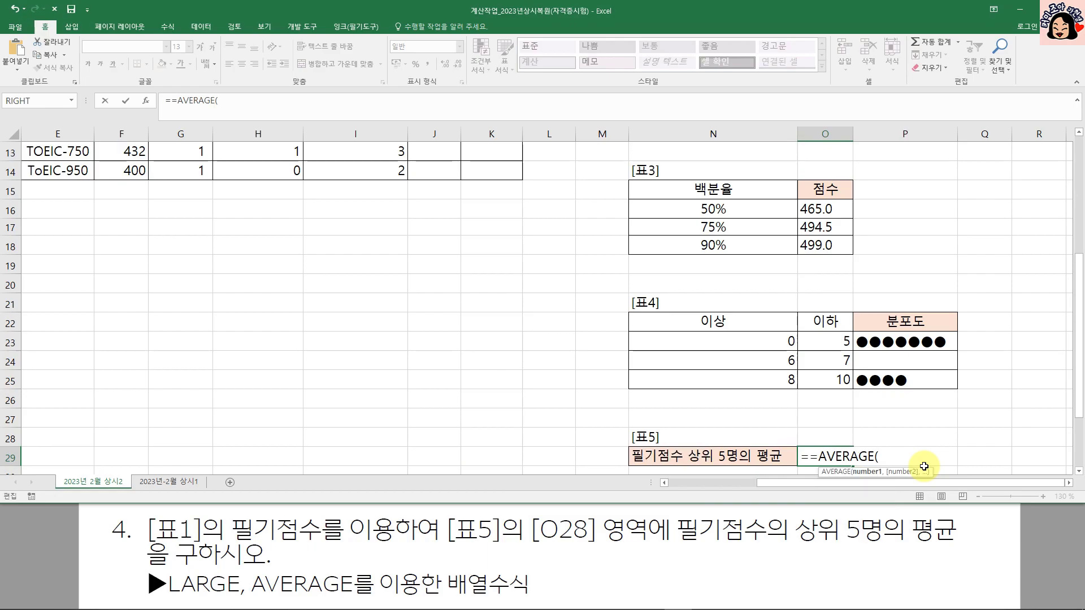
{"action": "type", "text": "LARGE("}
Step: Give the nested LARGE function the 필기점수 range F4:F14 and the array constant {1,2,3,4,5}, closing both functions
{"action": "scroll", "coordinate": [965, 449], "scroll_direction": "down", "scroll_amount": 2}
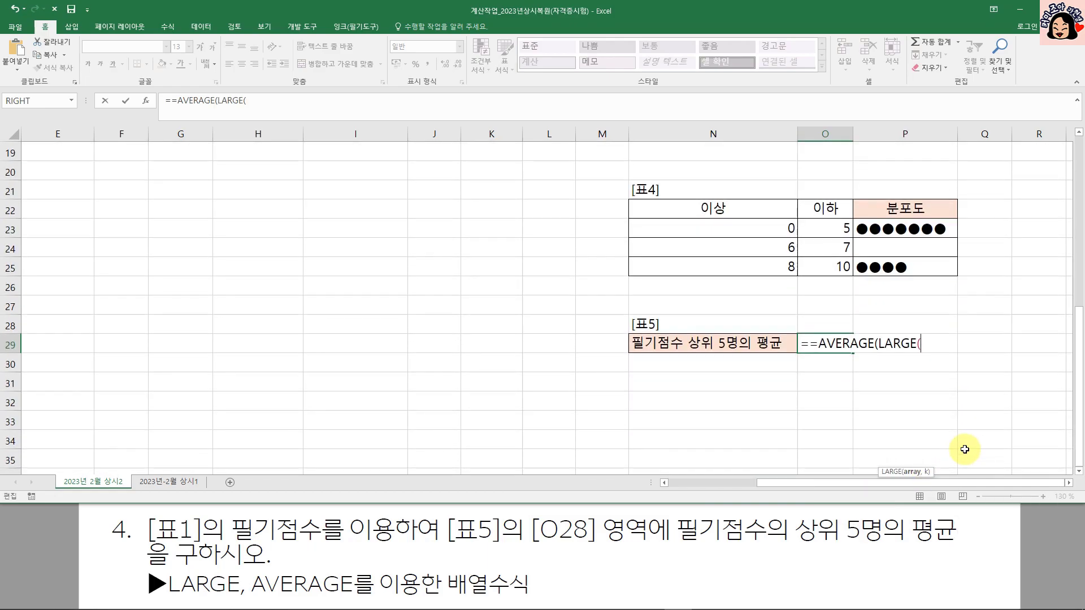
{"action": "scroll", "coordinate": [277, 373], "scroll_direction": "up", "scroll_amount": 6}
{"action": "left_click", "coordinate": [133, 214]}
{"action": "left_click_drag", "start_coordinate": [133, 214], "coordinate": [136, 399]}
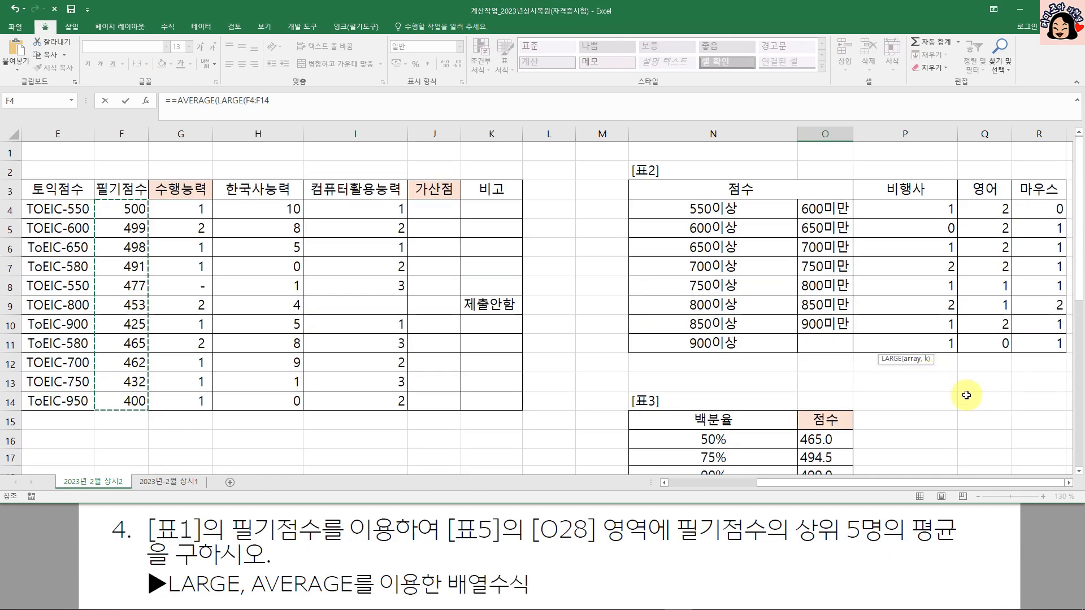
{"action": "scroll", "coordinate": [964, 396], "scroll_direction": "down", "scroll_amount": 6}
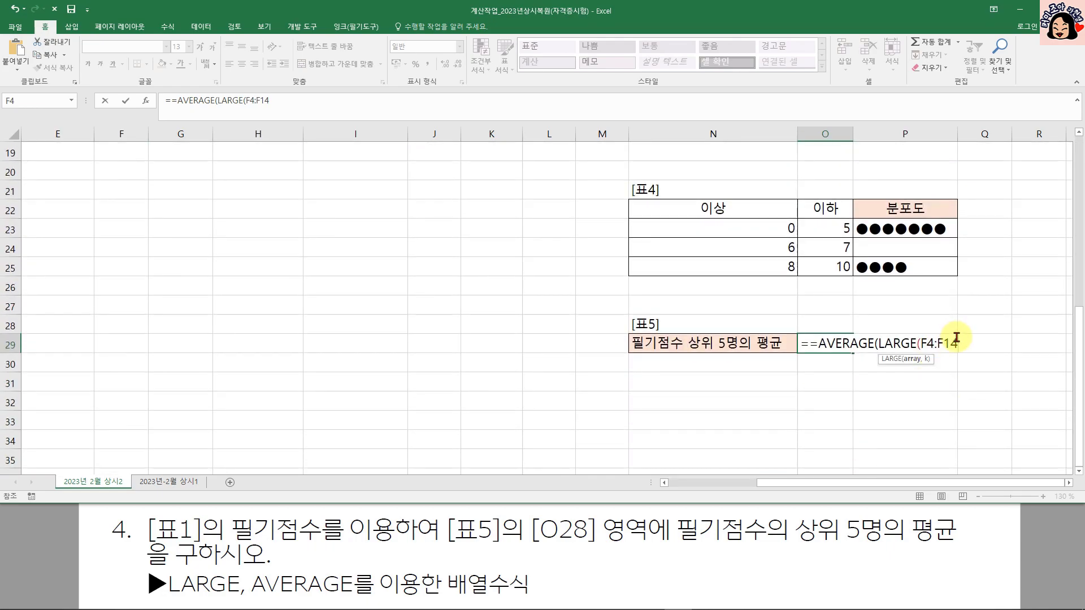
{"action": "type", "text": ",{1,2,3,4,5"}
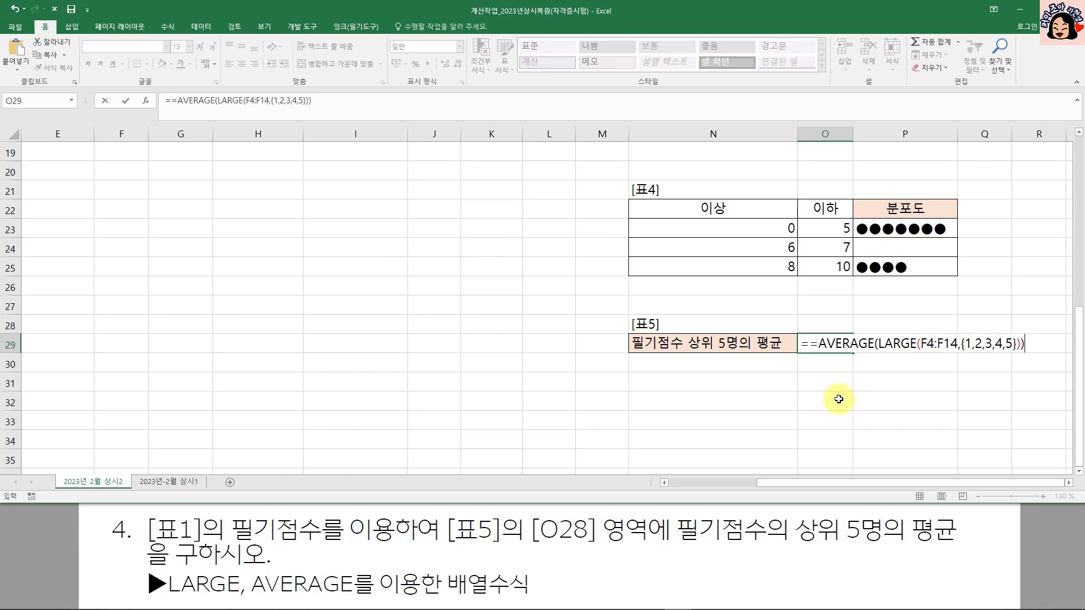
Step: Remove the duplicate equals sign in O29 and enter =AVERAGE(LARGE(F4:F14,{1,2,3,4,5})) as an array formula
{"action": "left_click", "coordinate": [877, 343]}
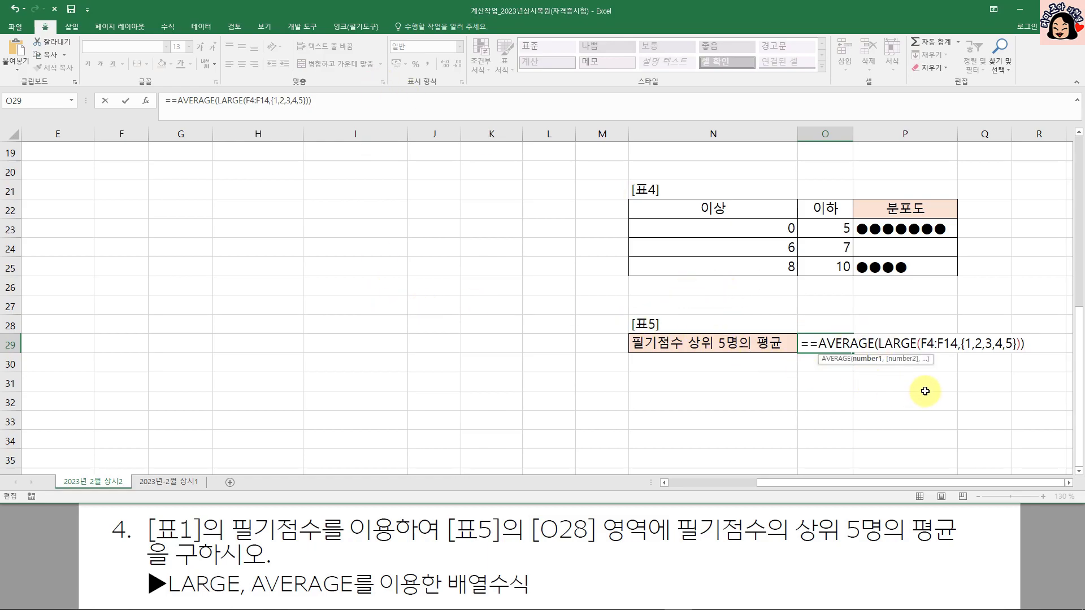
{"action": "left_click", "coordinate": [818, 343]}
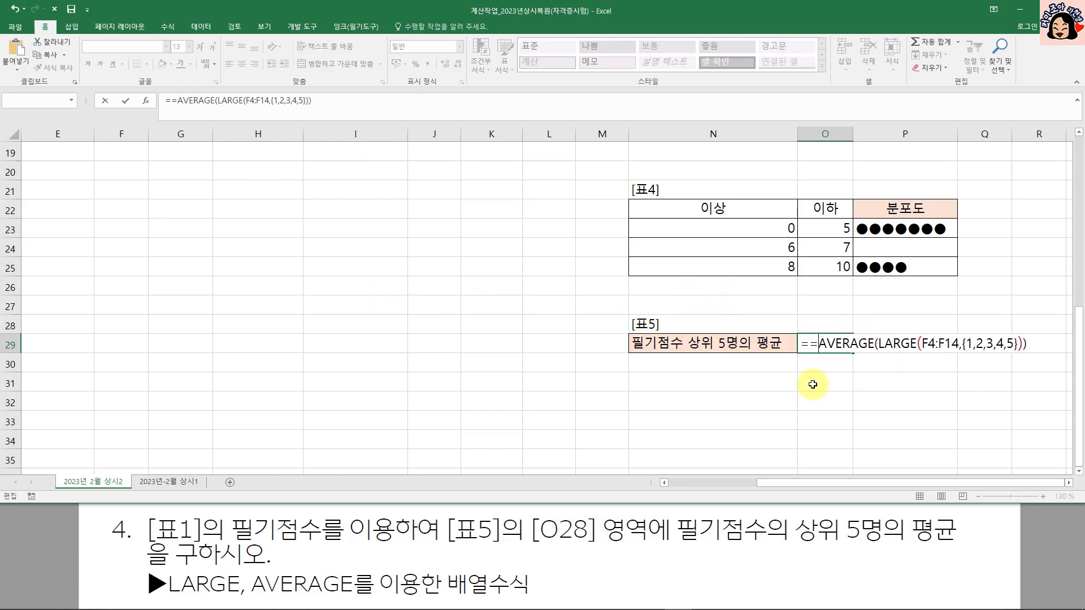
{"action": "key", "text": "BackSpace"}
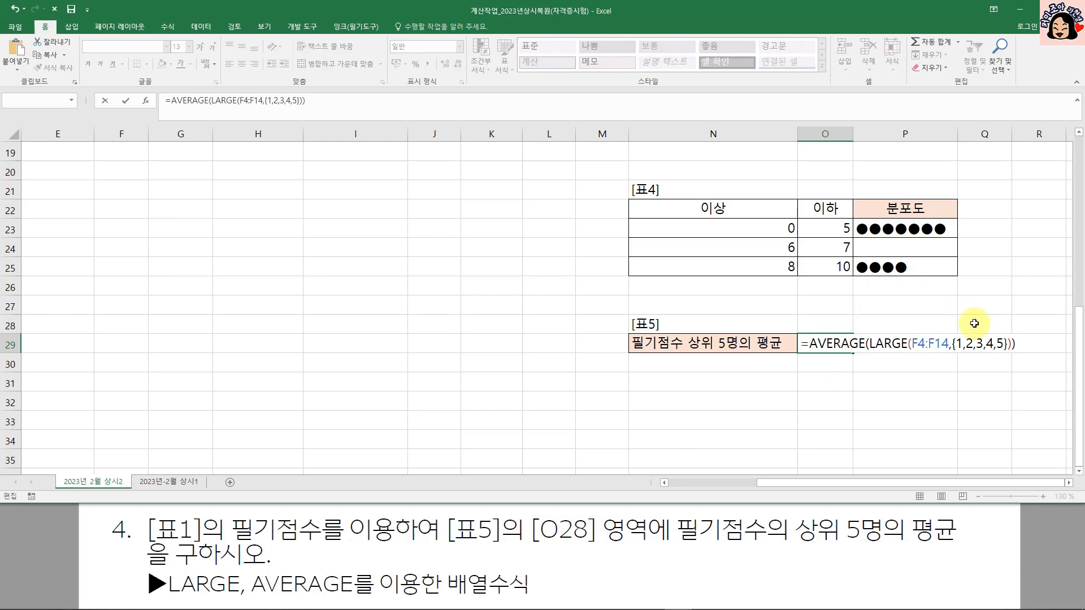
{"action": "left_click", "coordinate": [989, 344]}
{"action": "key", "text": "ctrl+shift+Return"}
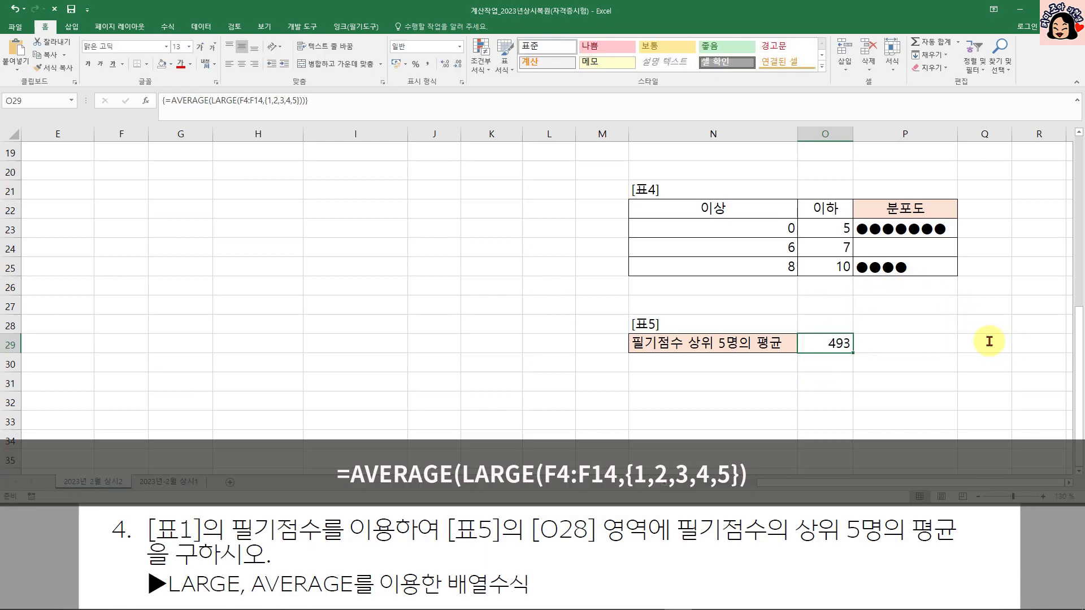
Step: Check the O29 average against the top five 필기점수 values in F4:F8 and the full range F4:F14
{"action": "scroll", "coordinate": [823, 404], "scroll_direction": "up", "scroll_amount": 6}
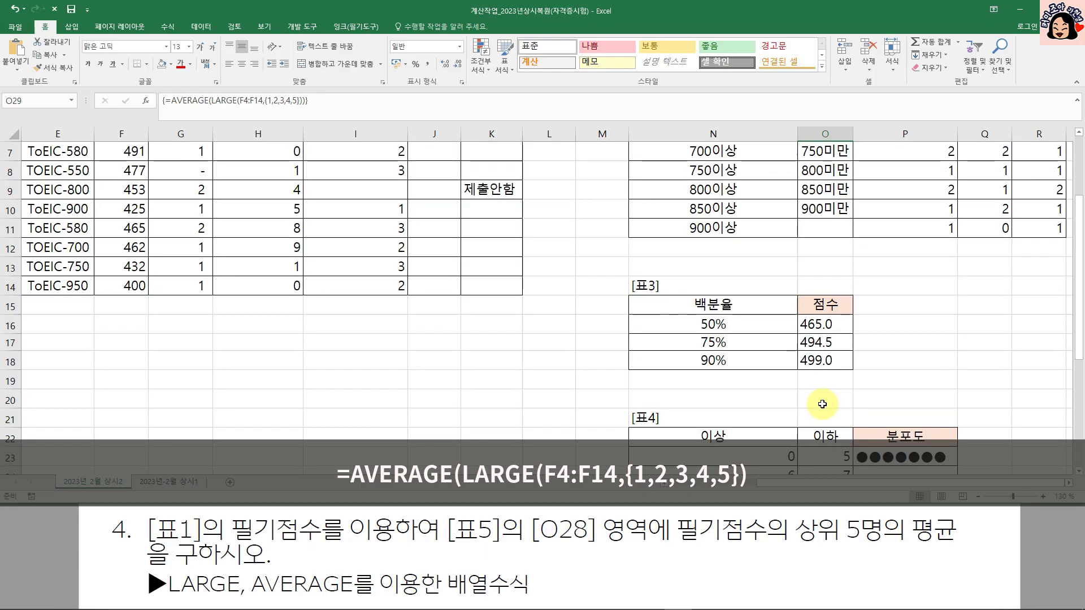
{"action": "left_click_drag", "start_coordinate": [132, 210], "coordinate": [131, 280]}
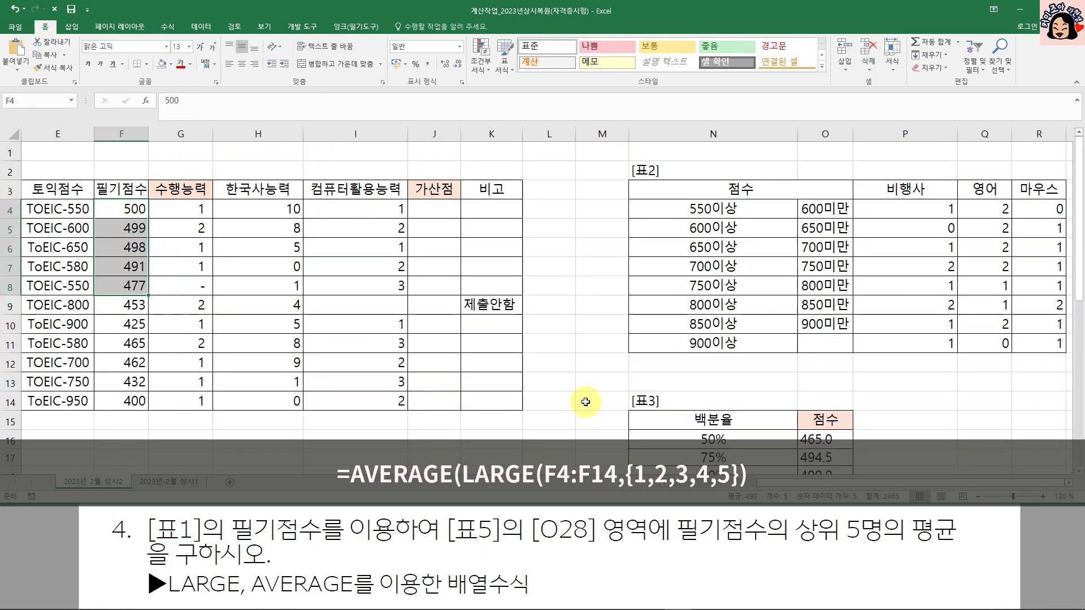
{"action": "scroll", "coordinate": [585, 395], "scroll_direction": "down", "scroll_amount": 6}
{"action": "left_click", "coordinate": [831, 351]}
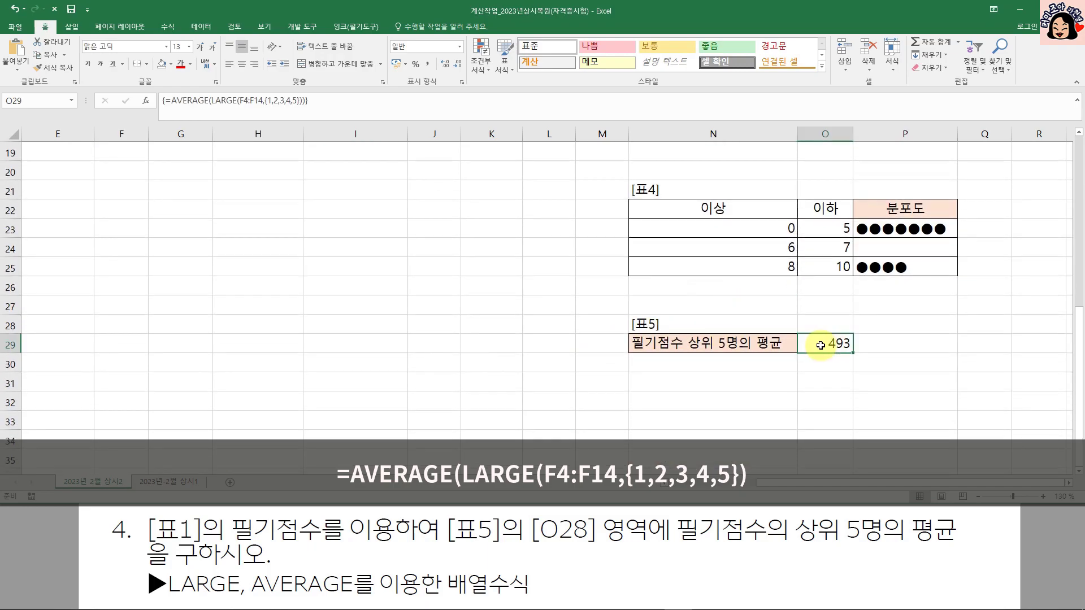
{"action": "scroll", "coordinate": [831, 350], "scroll_direction": "up", "scroll_amount": 6}
{"action": "left_click_drag", "start_coordinate": [134, 208], "coordinate": [129, 282]}
{"action": "left_click_drag", "start_coordinate": [130, 208], "coordinate": [125, 399]}
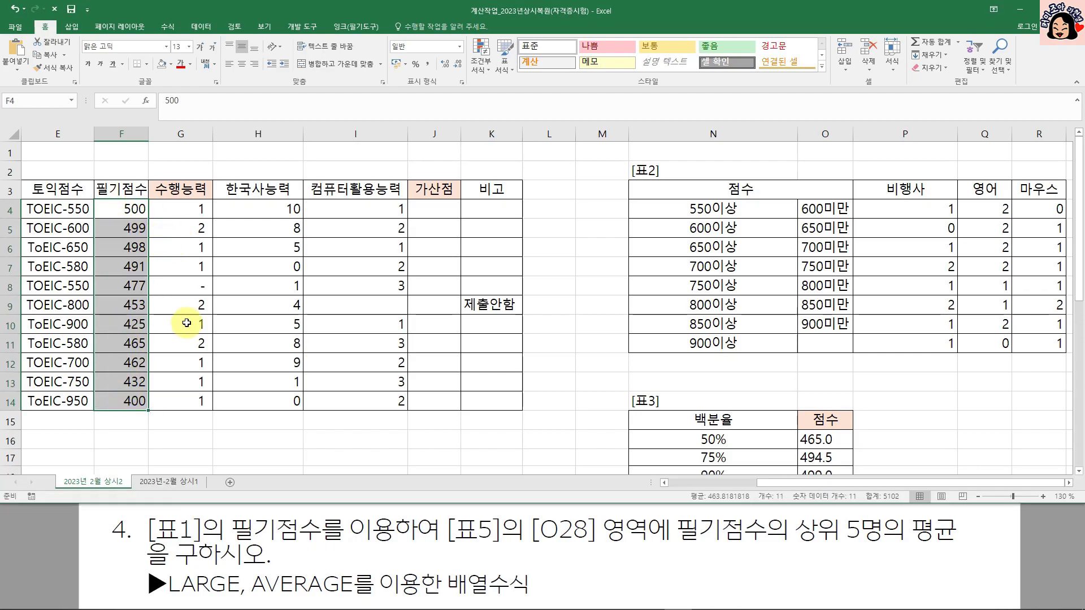
{"action": "scroll", "coordinate": [557, 319], "scroll_direction": "down", "scroll_amount": 1}
{"action": "scroll", "coordinate": [556, 318], "scroll_direction": "down", "scroll_amount": 5}
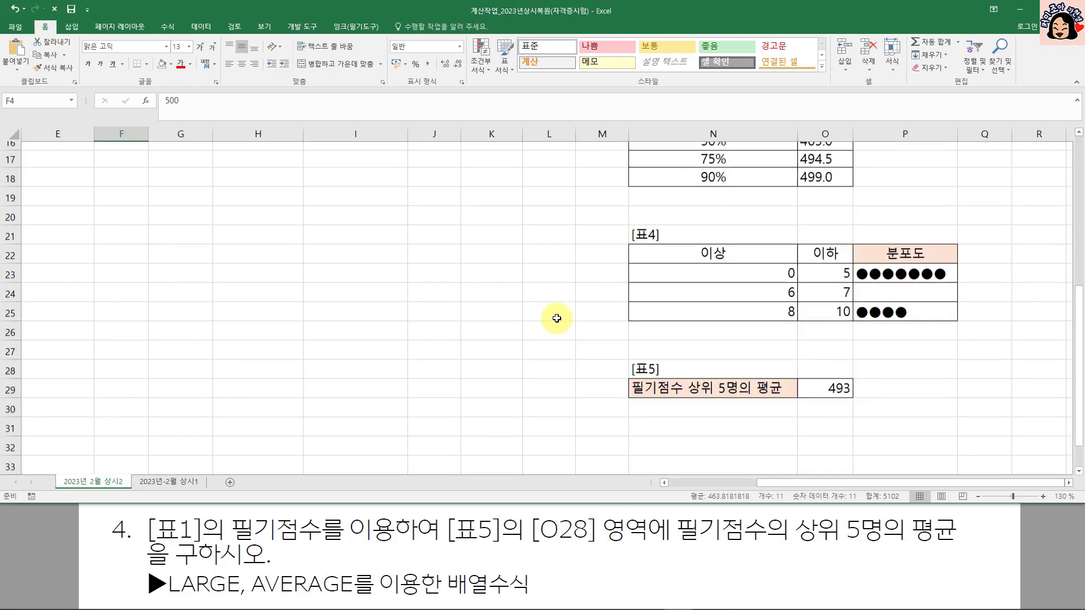
{"action": "left_click", "coordinate": [829, 347]}
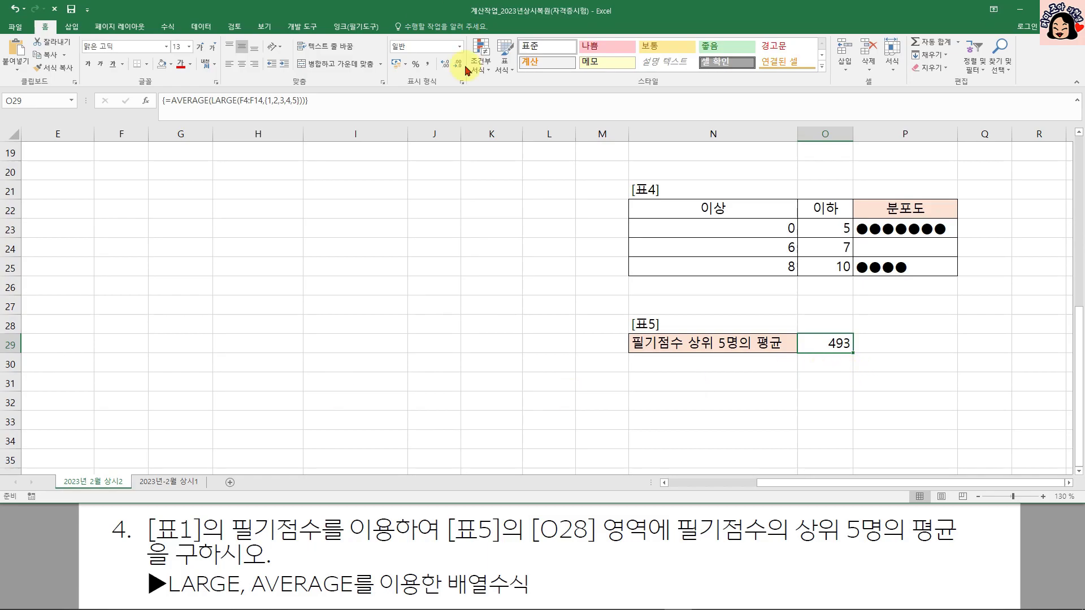
Step: Locate the 가산점 cell J4 in [표1] and the 한국사능력 score in H4 that its calculation uses
{"action": "left_click", "coordinate": [403, 362]}
{"action": "scroll", "coordinate": [418, 356], "scroll_direction": "up", "scroll_amount": 6}
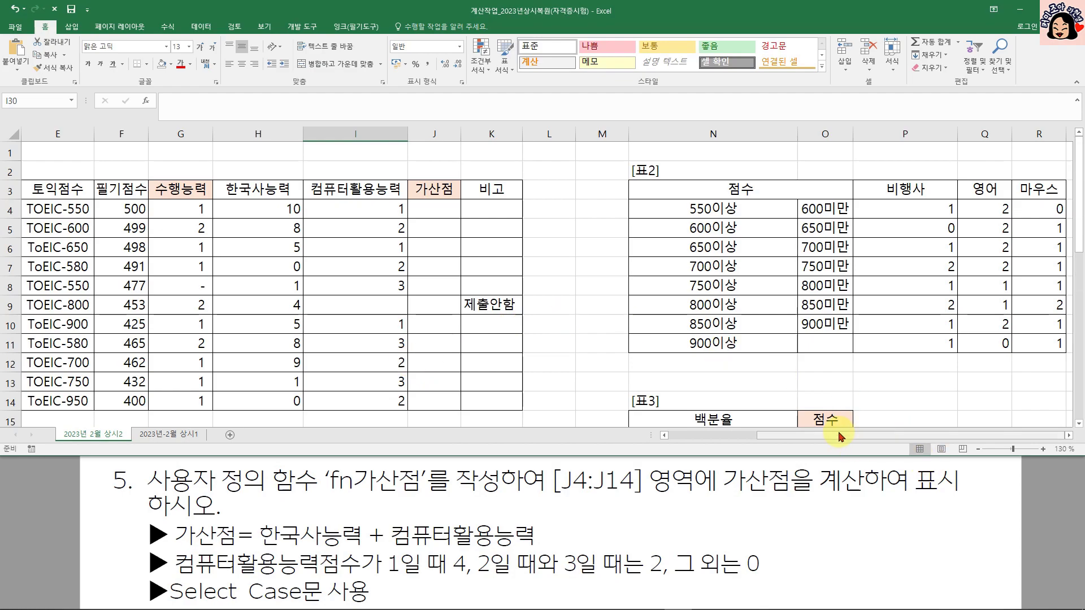
{"action": "left_click_drag", "start_coordinate": [834, 437], "coordinate": [768, 440]}
{"action": "left_click", "coordinate": [609, 209]}
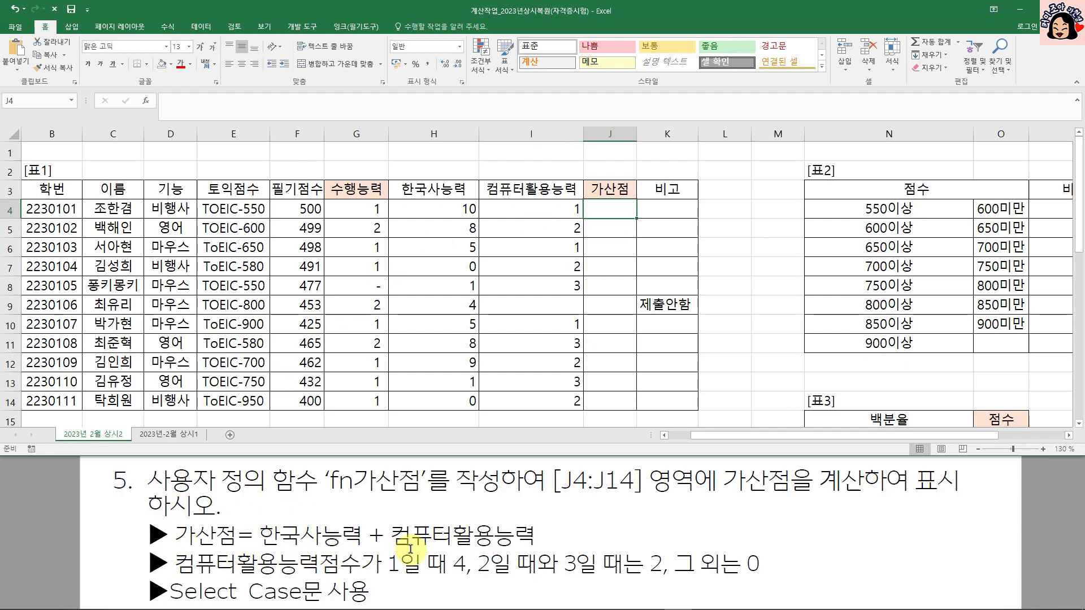
{"action": "left_click", "coordinate": [440, 206]}
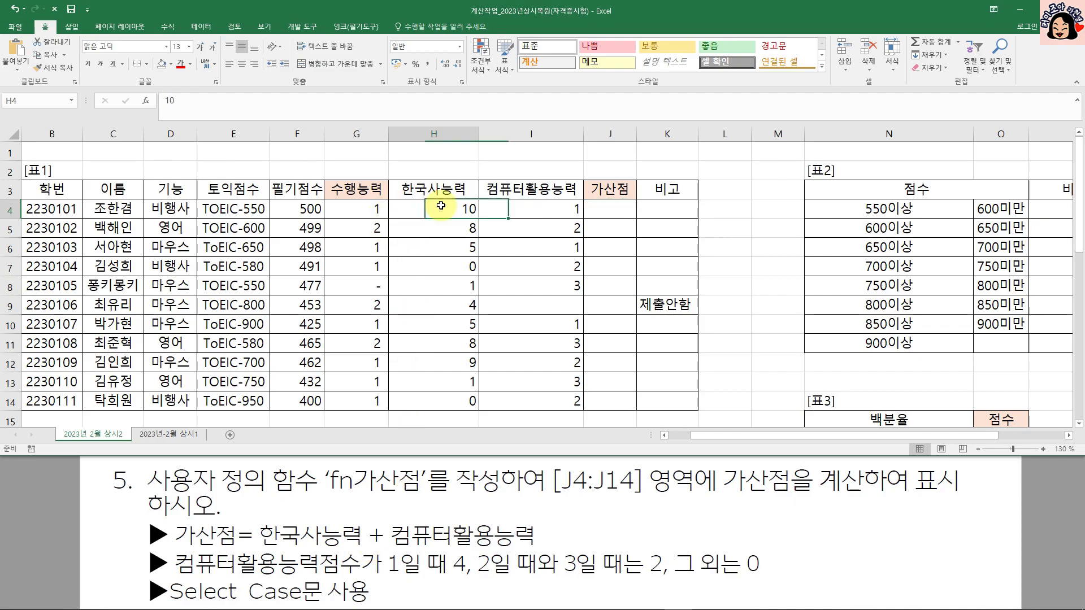
{"action": "left_click", "coordinate": [607, 209]}
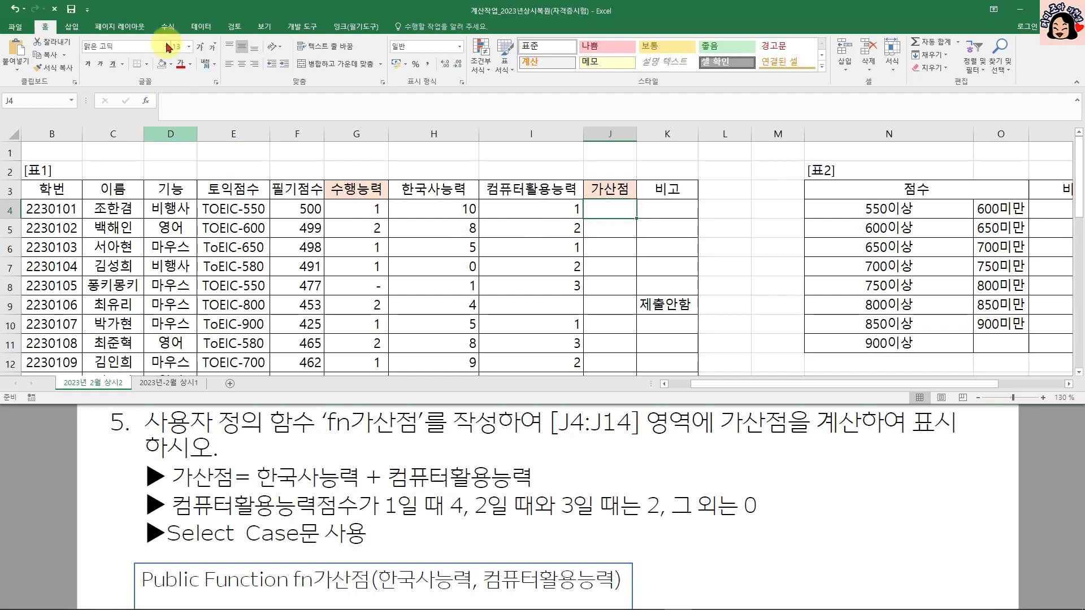
Step: Open the Visual Basic editor, move its window above the exercise text, and insert a new standard module
{"action": "left_click", "coordinate": [301, 26]}
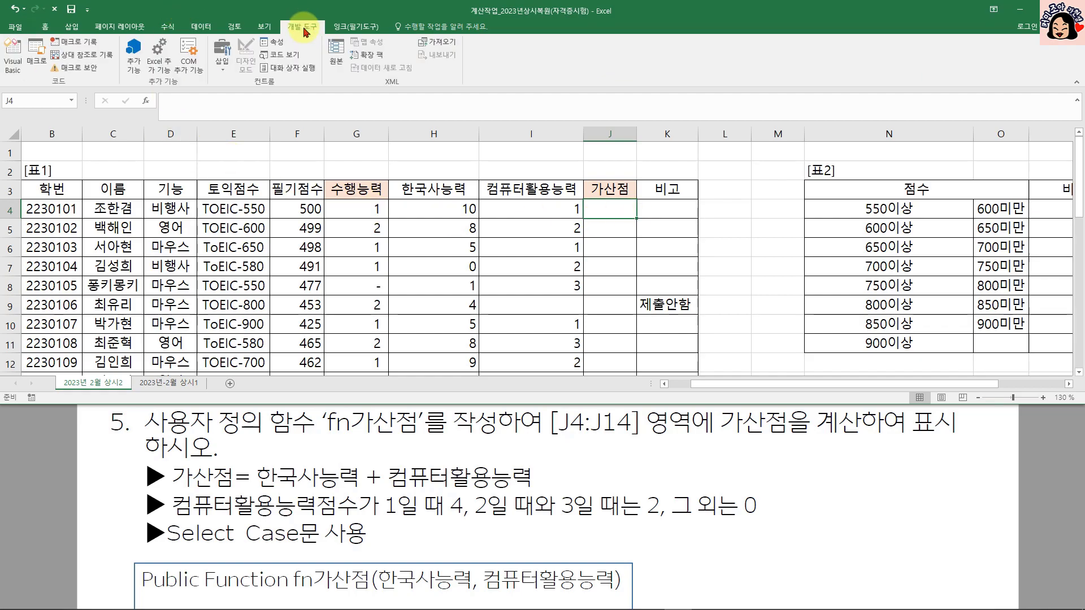
{"action": "left_click", "coordinate": [8, 61]}
{"action": "left_click_drag", "start_coordinate": [464, 203], "coordinate": [408, 76]}
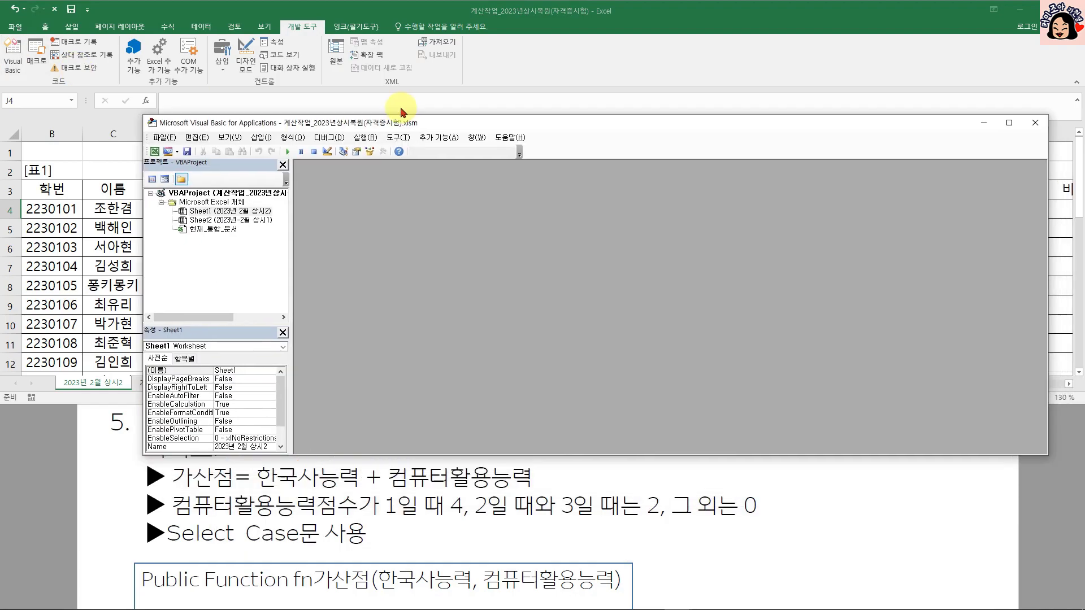
{"action": "left_click", "coordinate": [261, 86]}
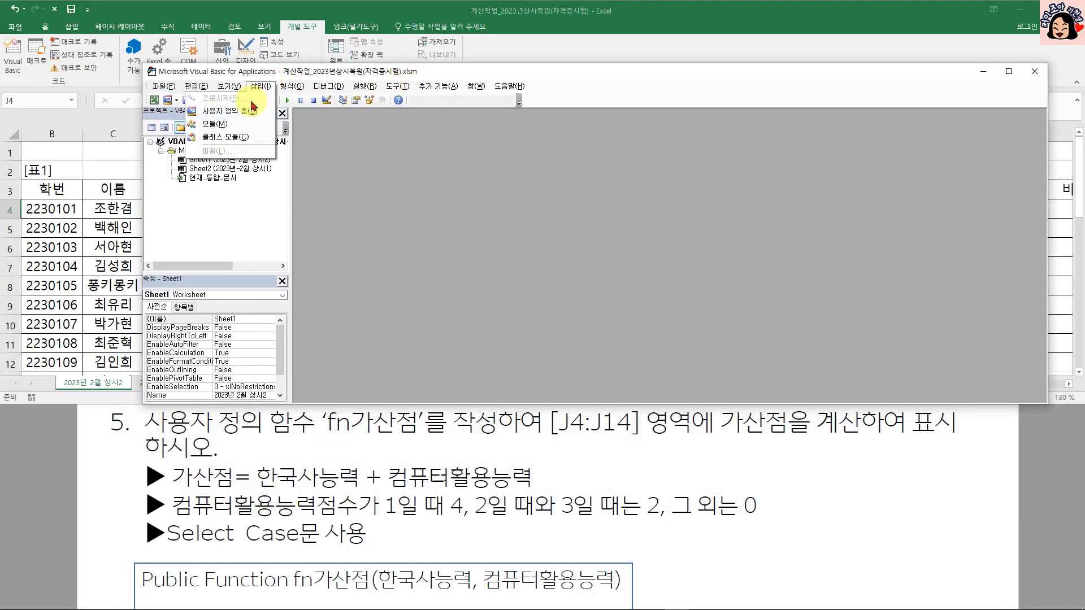
{"action": "left_click", "coordinate": [247, 126]}
Step: Add a public Function procedure named fn가산점 to the new module
{"action": "left_click", "coordinate": [261, 86]}
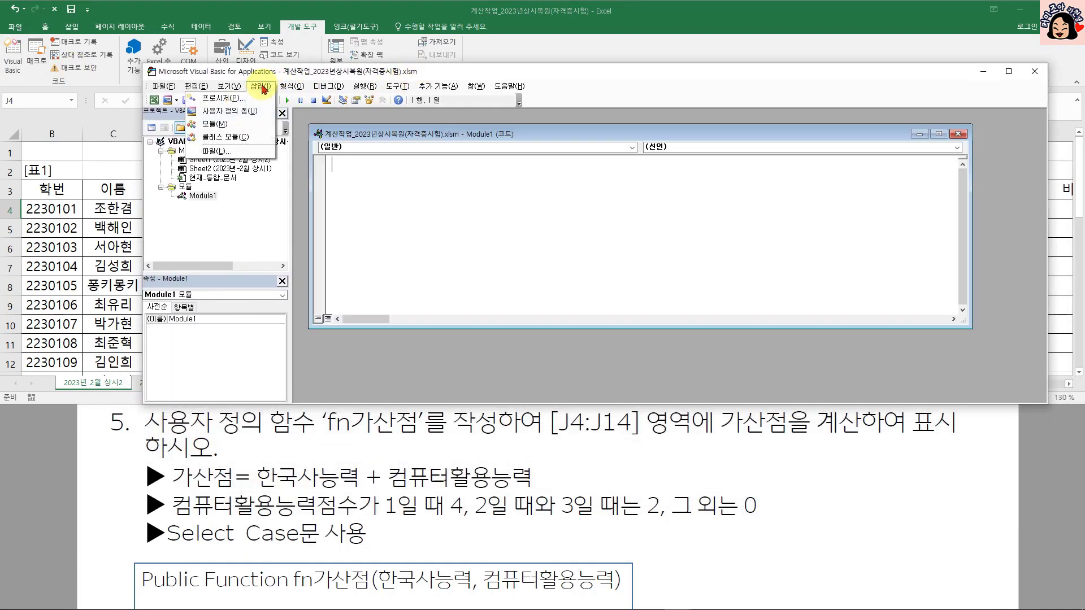
{"action": "left_click", "coordinate": [247, 102]}
{"action": "left_click", "coordinate": [469, 215]}
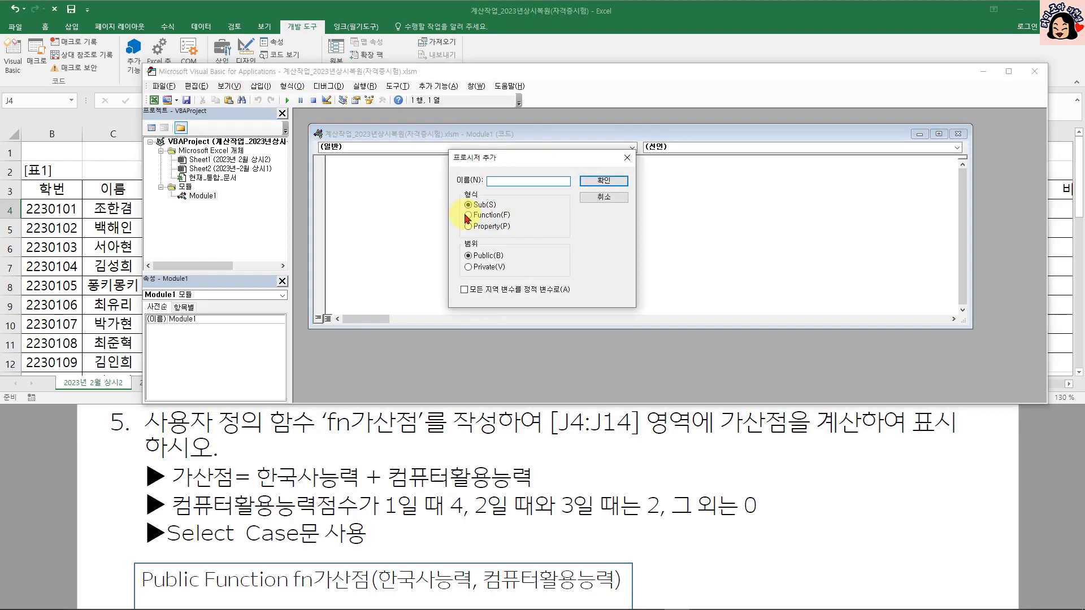
{"action": "left_click", "coordinate": [498, 181]}
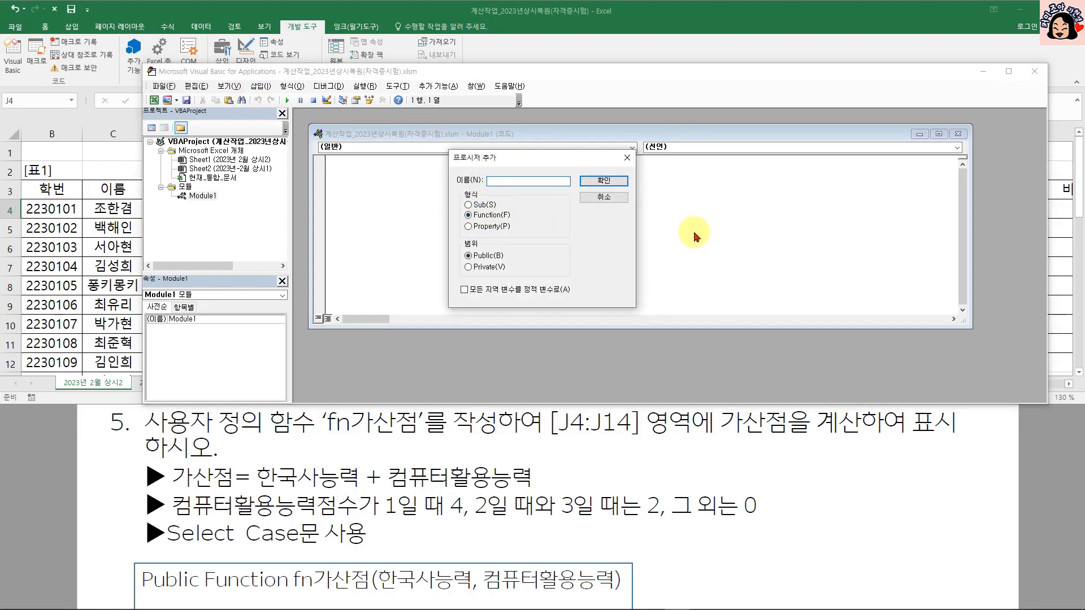
{"action": "key", "text": "Caps_Lock"}
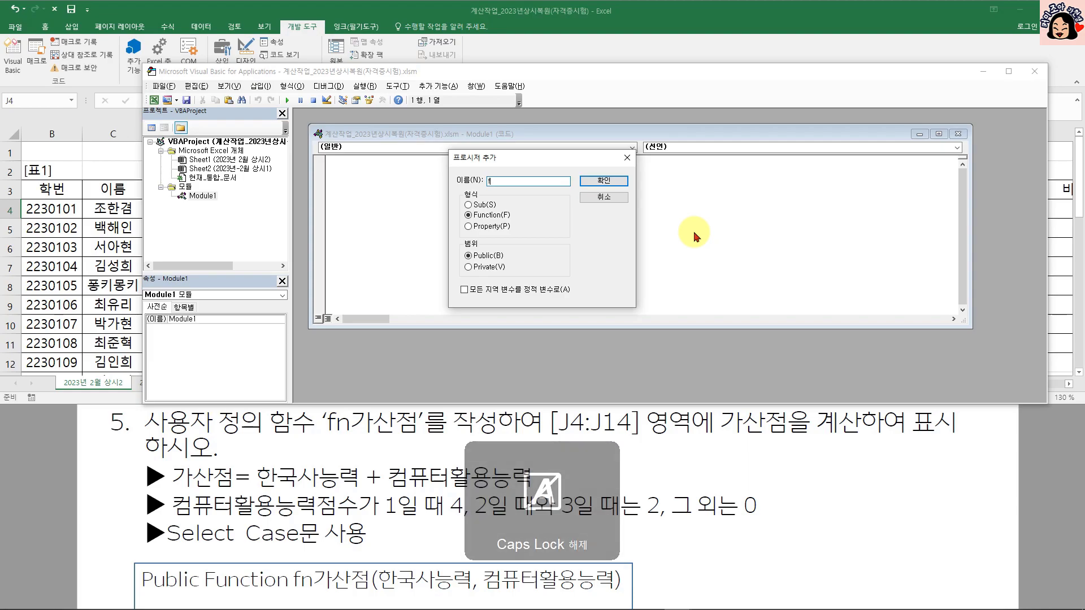
{"action": "type", "text": "fn"}
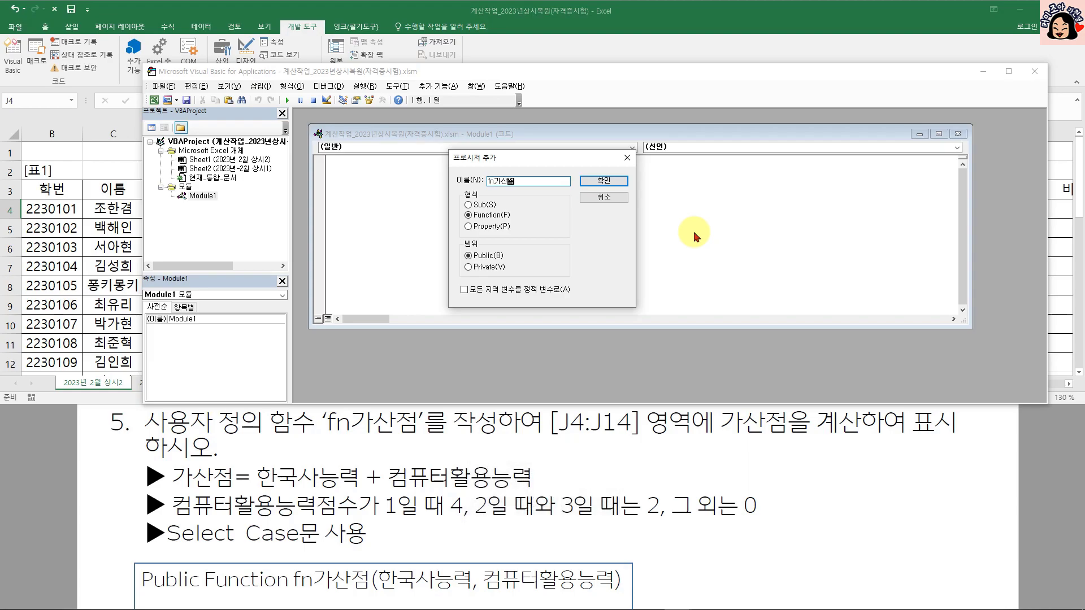
{"action": "type", "text": "가산점"}
{"action": "left_click", "coordinate": [602, 181]}
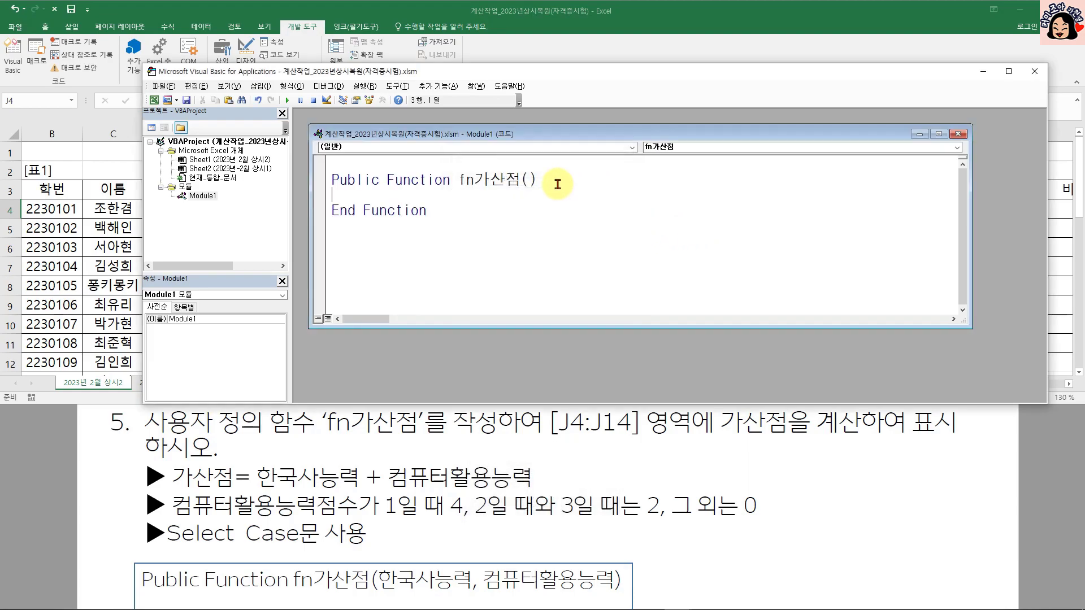
Step: Add the parameters 한국사능력 and 컴퓨터활용능력 to the declaration of the fn가산점 function
{"action": "left_click", "coordinate": [525, 179]}
{"action": "type", "text": "한국사능ㄹ"}
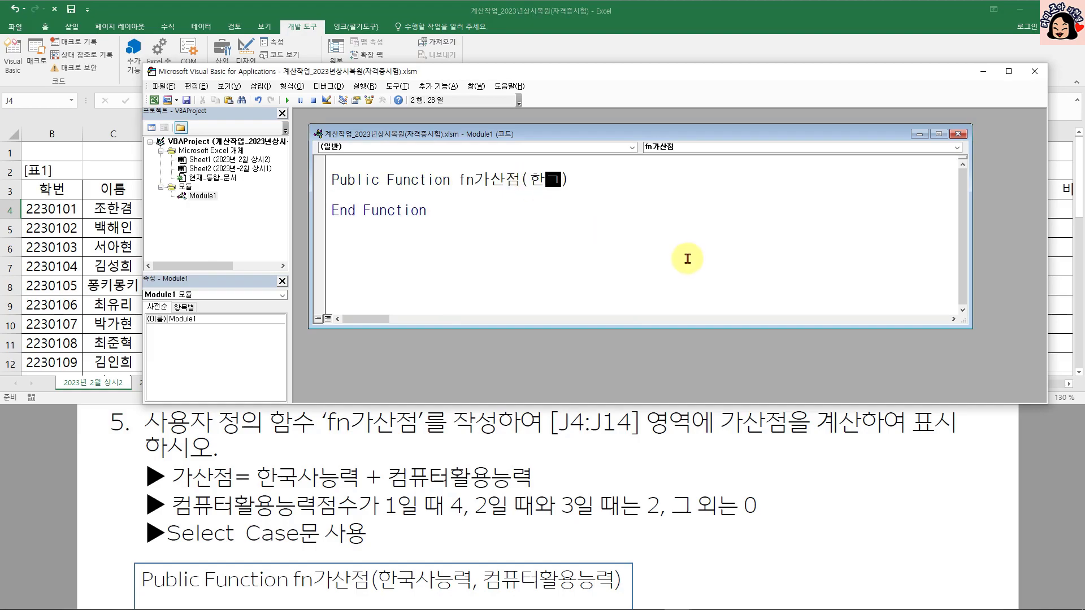
{"action": "type", "text": ","}
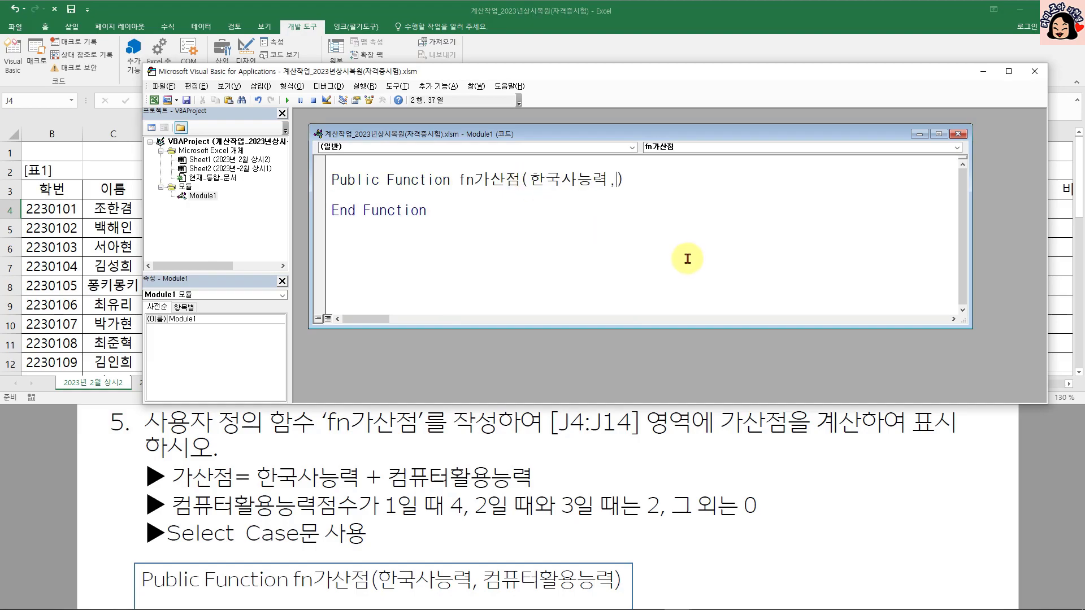
{"action": "type", "text": "컴퓨터활"}
{"action": "type", "text": "요"}
{"action": "type", "text": "능ㄹ"}
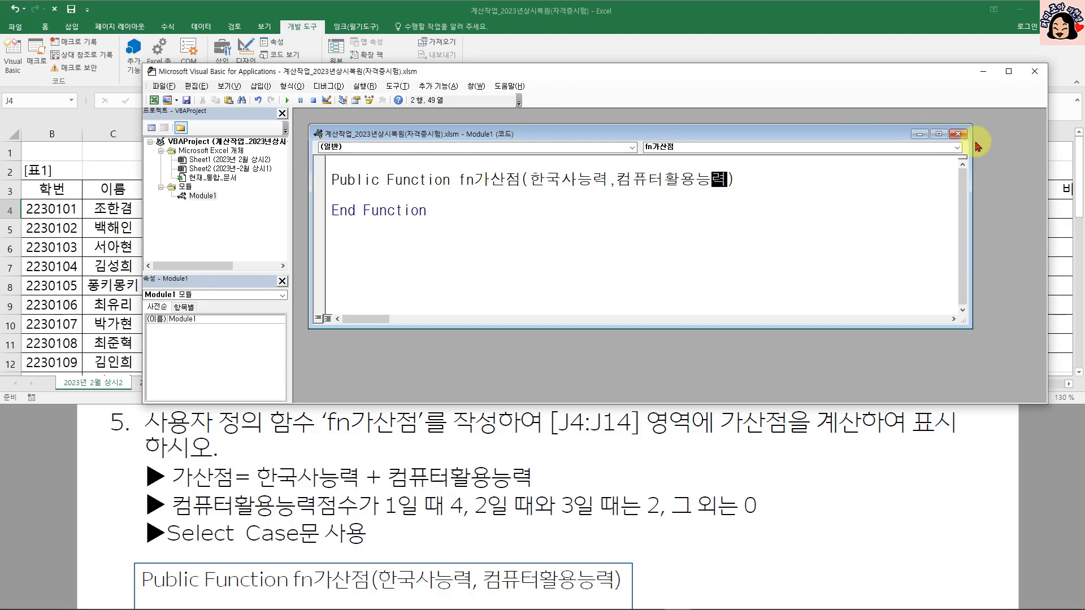
Step: Close the module's code window and remove Module1 from the project without exporting it
{"action": "left_click", "coordinate": [960, 135]}
{"action": "right_click", "coordinate": [199, 196]}
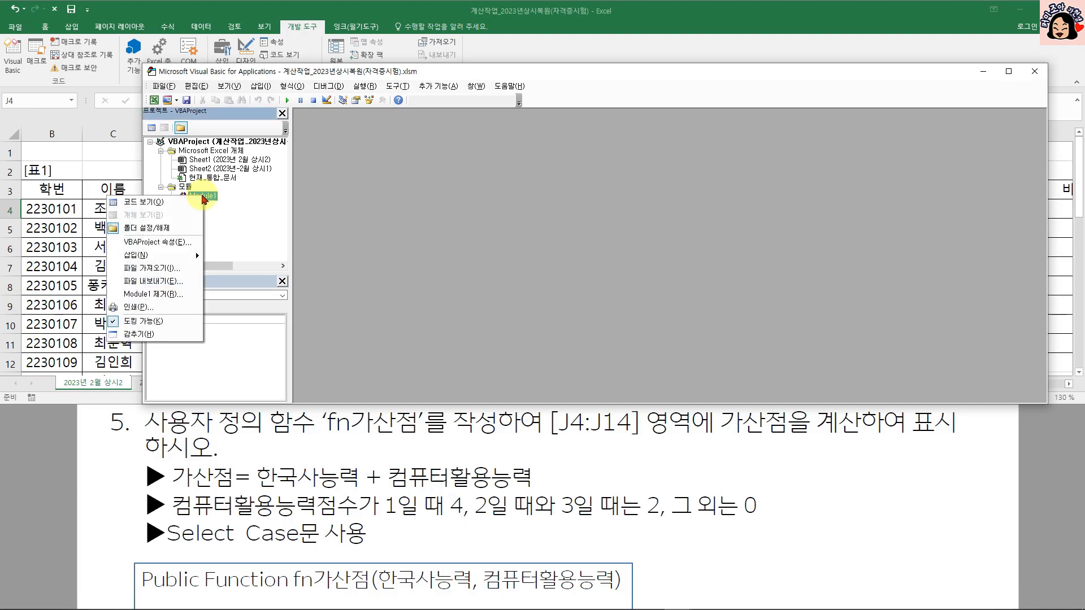
{"action": "left_click", "coordinate": [153, 294]}
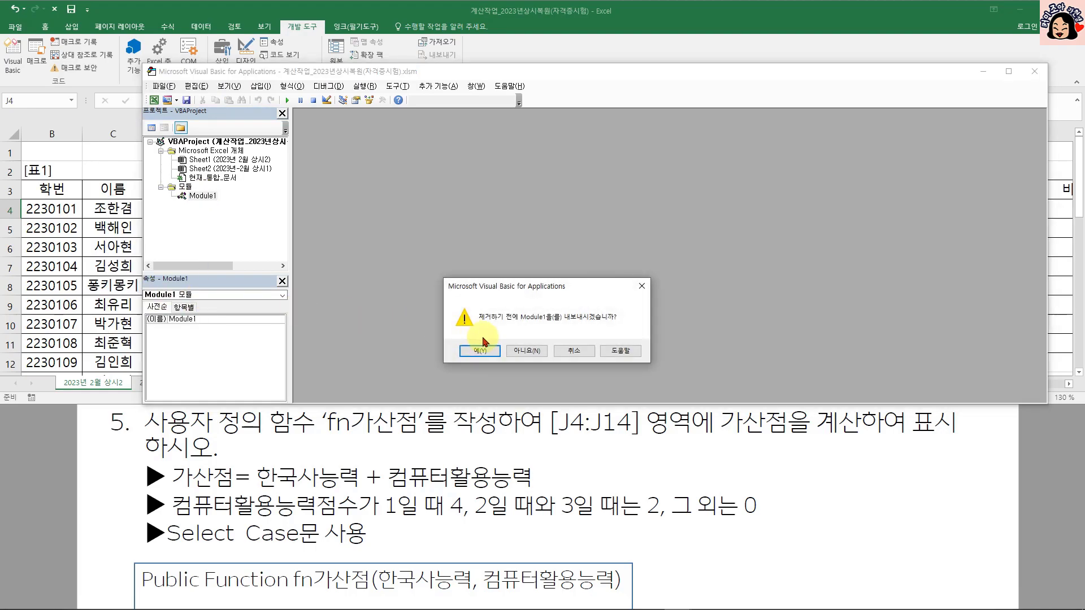
{"action": "left_click", "coordinate": [506, 345]}
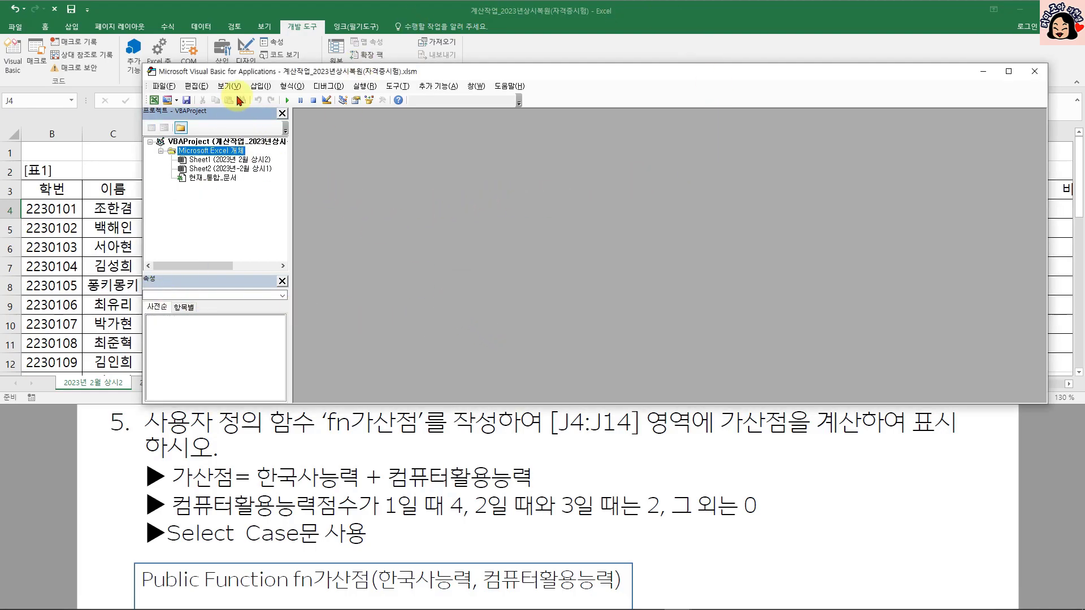
Step: Insert a new standard module into the project and position its code window in the editor
{"action": "left_click", "coordinate": [259, 87]}
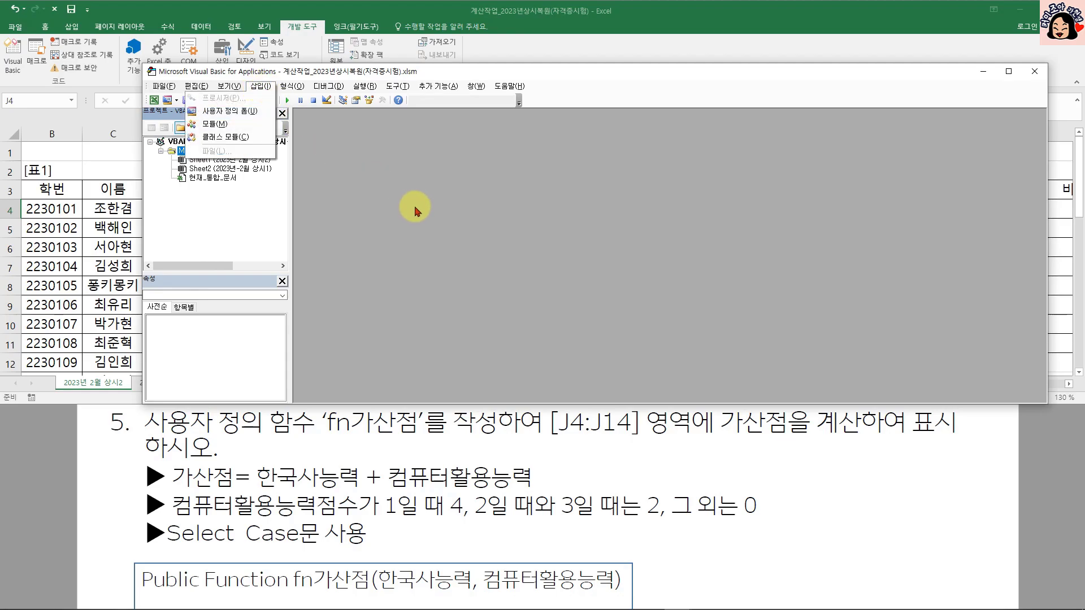
{"action": "left_click", "coordinate": [422, 249]}
{"action": "right_click", "coordinate": [229, 202]}
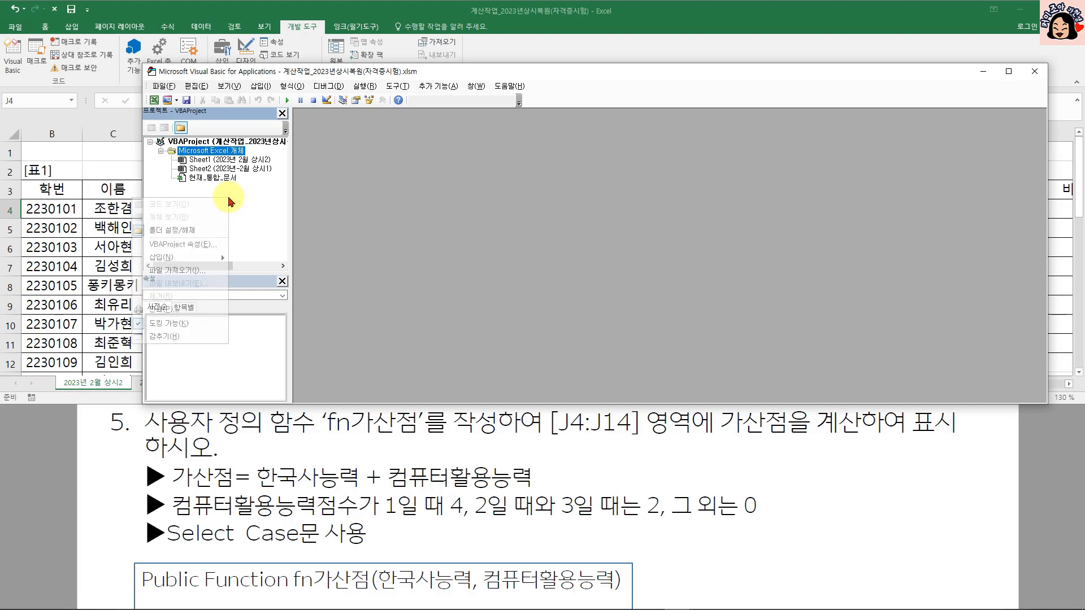
{"action": "mouse_move", "coordinate": [205, 259]}
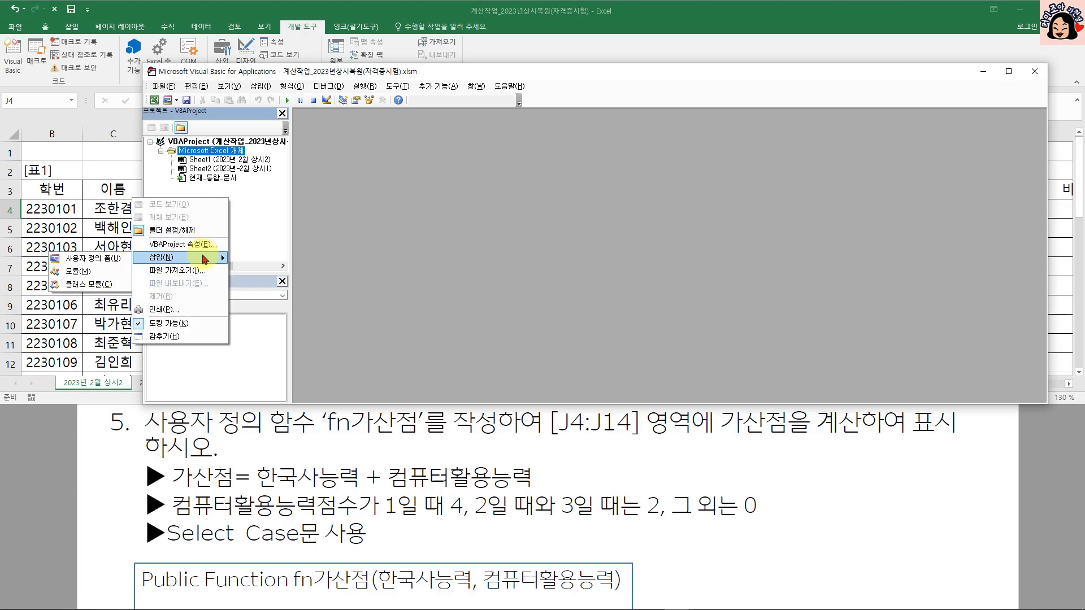
{"action": "left_click", "coordinate": [68, 272]}
{"action": "left_click_drag", "start_coordinate": [384, 154], "coordinate": [366, 148]}
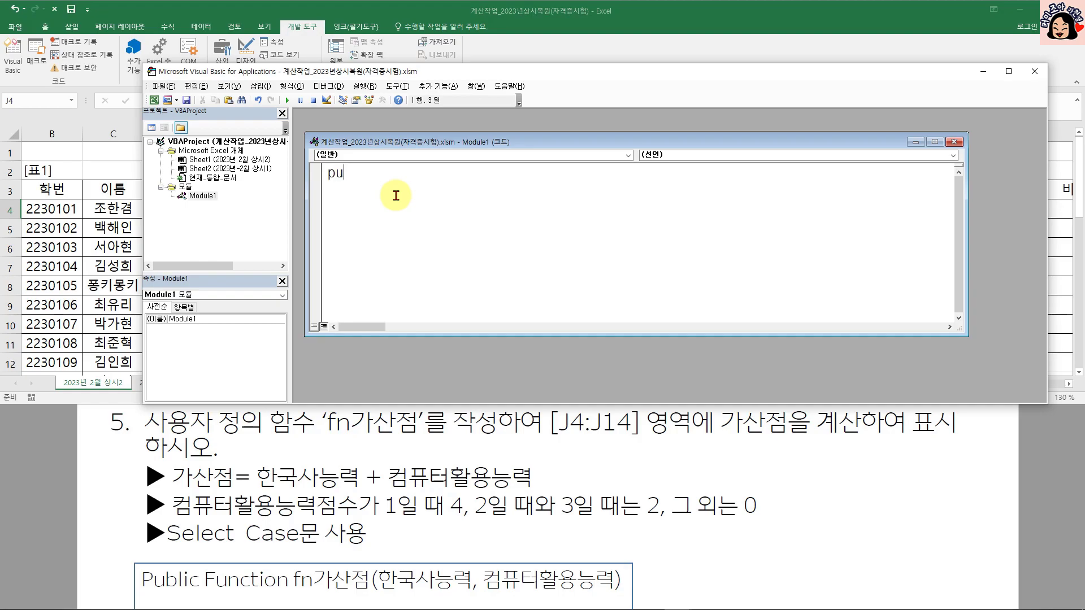
Step: Declare the public function fn가산점 with the parameters 한국사능력 and 컴퓨터활용능력 in the new module
{"action": "type", "text": "function fn가산점("}
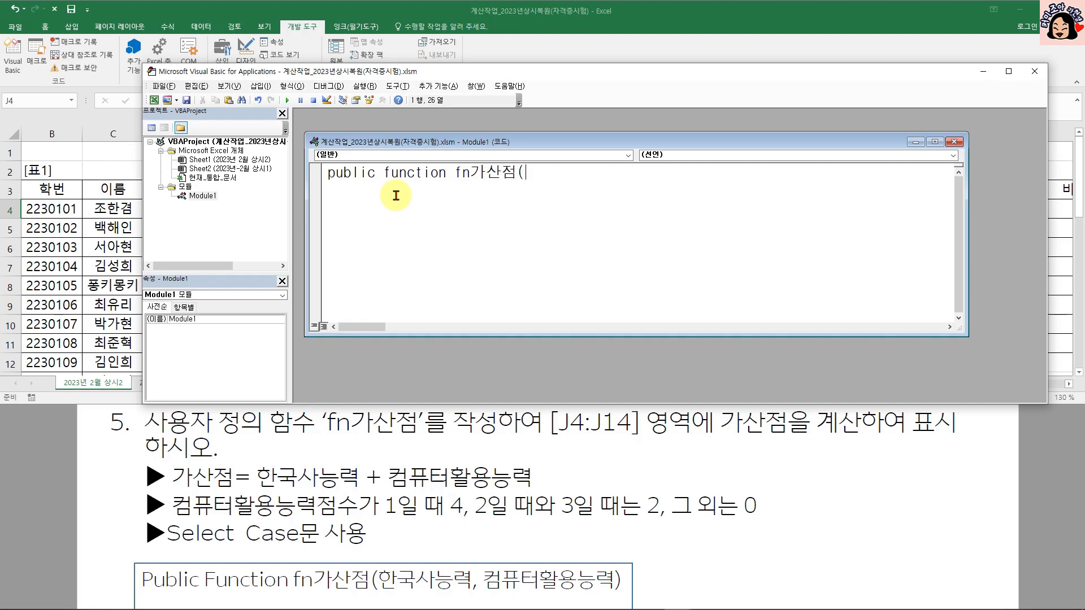
{"action": "type", "text": "한국사능력"}
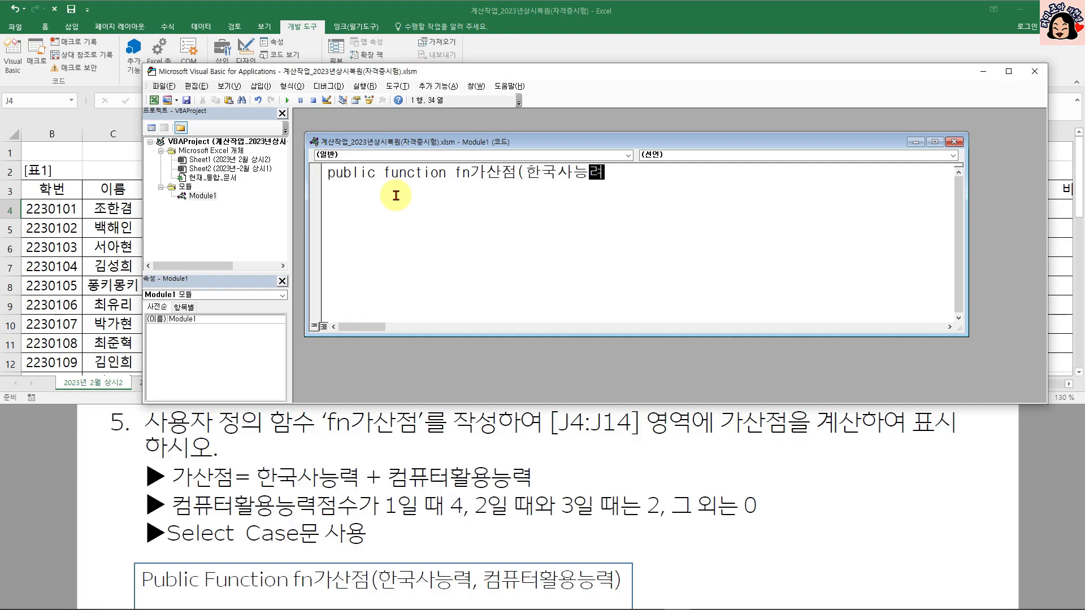
{"action": "type", "text": ",컴퓨터"}
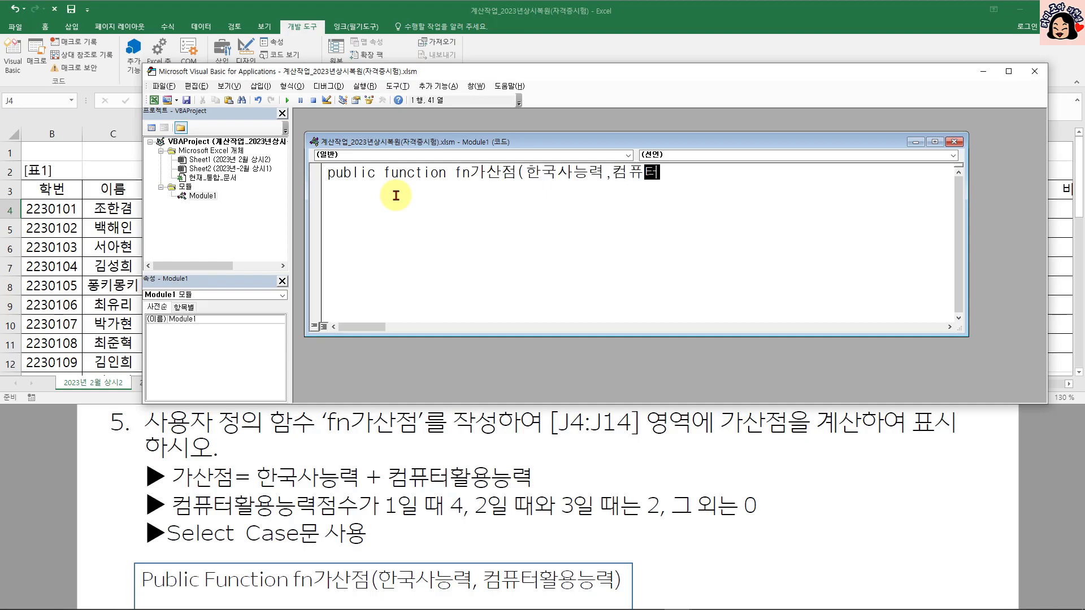
{"action": "type", "text": "화용능력)"}
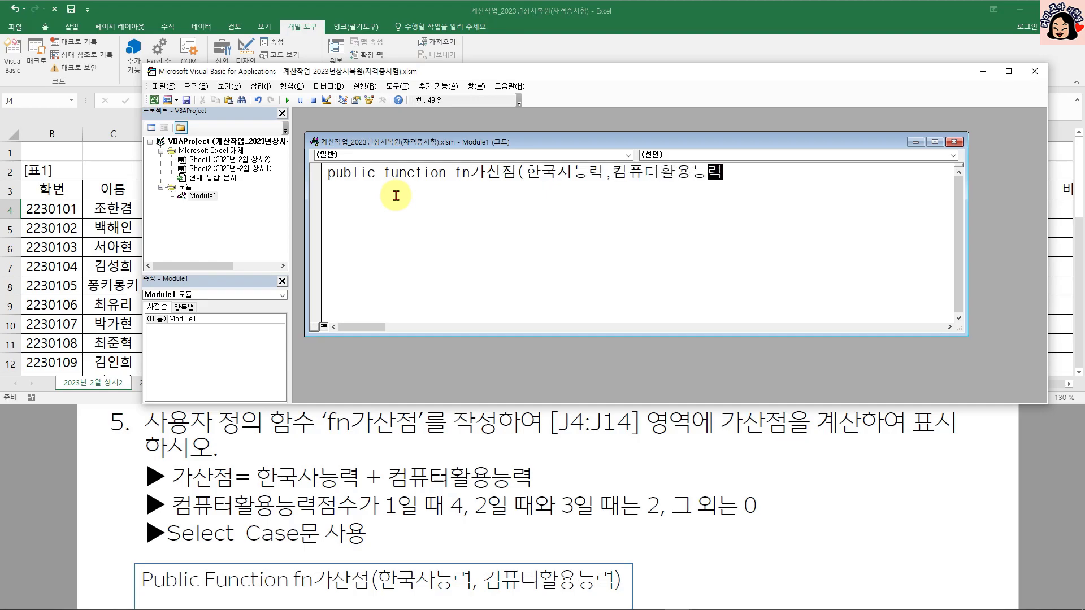
{"action": "key", "text": "Return"}
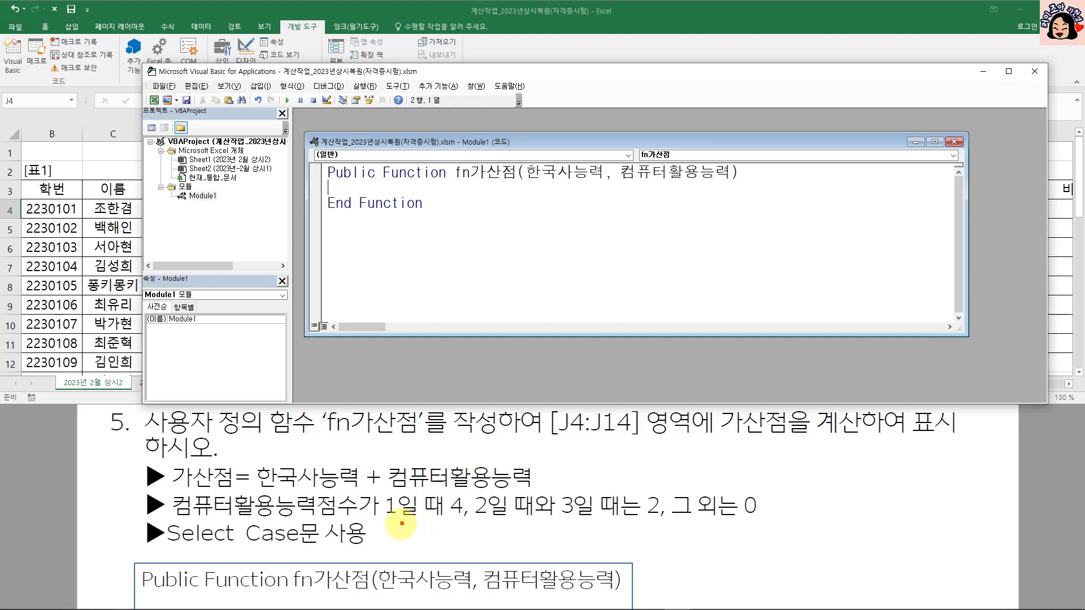
Step: Review the exercise's 컴퓨터활용능력 score conditions for 1, for 2 and 3, and for all other values
{"action": "left_click_drag", "start_coordinate": [168, 517], "coordinate": [346, 524]}
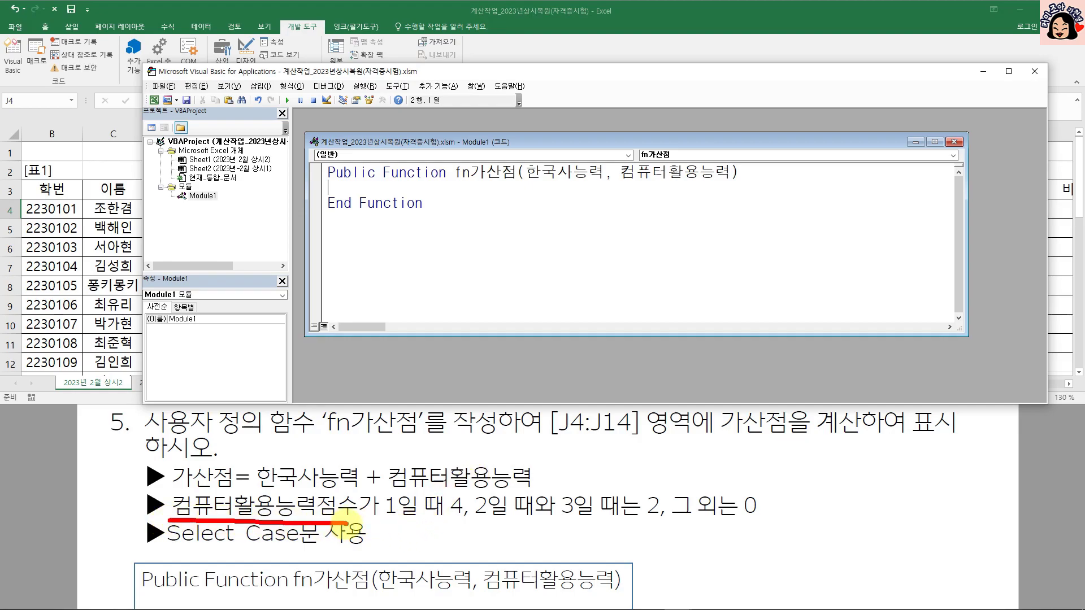
{"action": "mouse_move", "coordinate": [396, 488]}
{"action": "left_mouse_down"}
{"action": "mouse_move", "coordinate": [376, 513]}
{"action": "mouse_move", "coordinate": [408, 497]}
{"action": "left_mouse_up"}
{"action": "mouse_move", "coordinate": [474, 500]}
{"action": "left_mouse_down"}
{"action": "mouse_move", "coordinate": [491, 523]}
{"action": "mouse_move", "coordinate": [491, 493]}
{"action": "left_mouse_up"}
{"action": "mouse_move", "coordinate": [577, 493]}
{"action": "left_mouse_down"}
{"action": "mouse_move", "coordinate": [564, 506]}
{"action": "mouse_move", "coordinate": [581, 524]}
{"action": "left_mouse_up"}
{"action": "left_click_drag", "start_coordinate": [679, 525], "coordinate": [739, 525]}
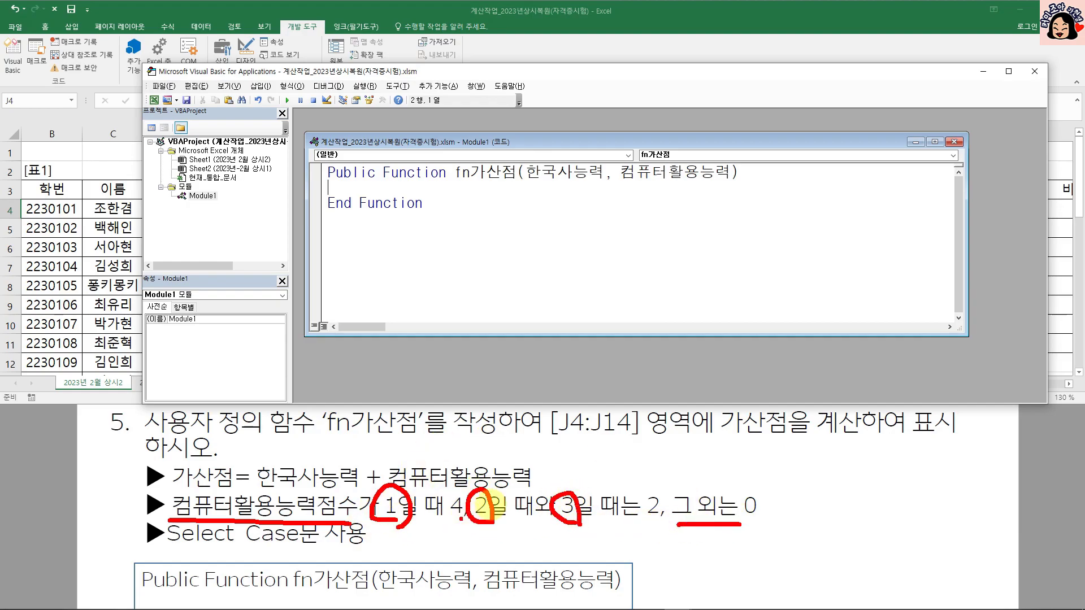
{"action": "mouse_move", "coordinate": [179, 516]}
{"action": "left_mouse_down"}
{"action": "mouse_move", "coordinate": [161, 511]}
{"action": "mouse_move", "coordinate": [181, 488]}
{"action": "mouse_move", "coordinate": [353, 486]}
{"action": "mouse_move", "coordinate": [346, 512]}
{"action": "left_mouse_up"}
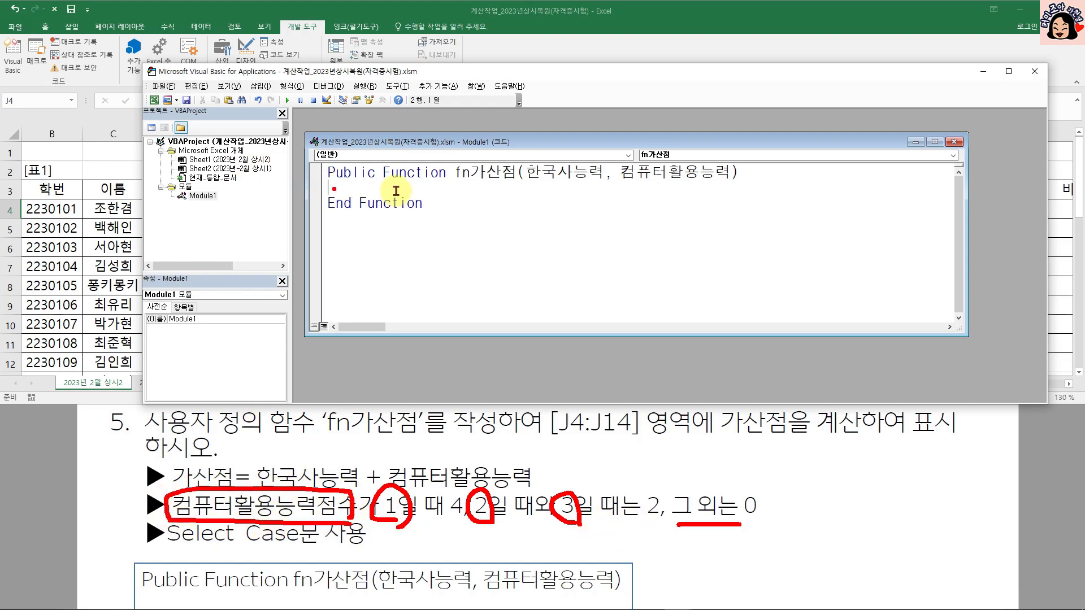
{"action": "key", "text": "Escape"}
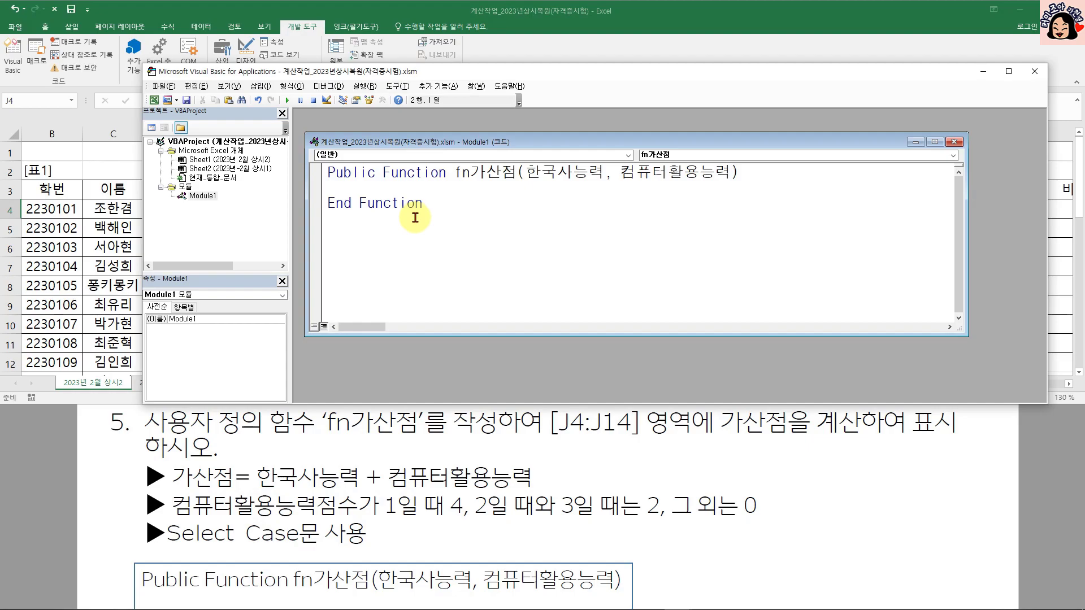
Step: Start a Select Case statement on 컴퓨터활용능력 inside the fn가산점 function
{"action": "type", "text": "select case 컴"}
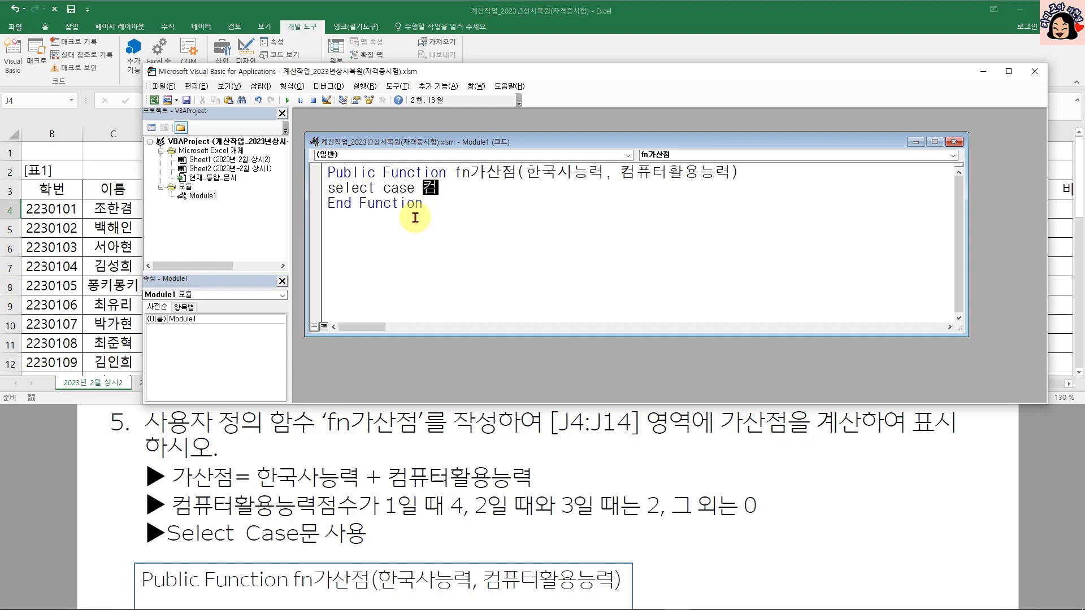
{"action": "type", "text": "퓨터활용능력"}
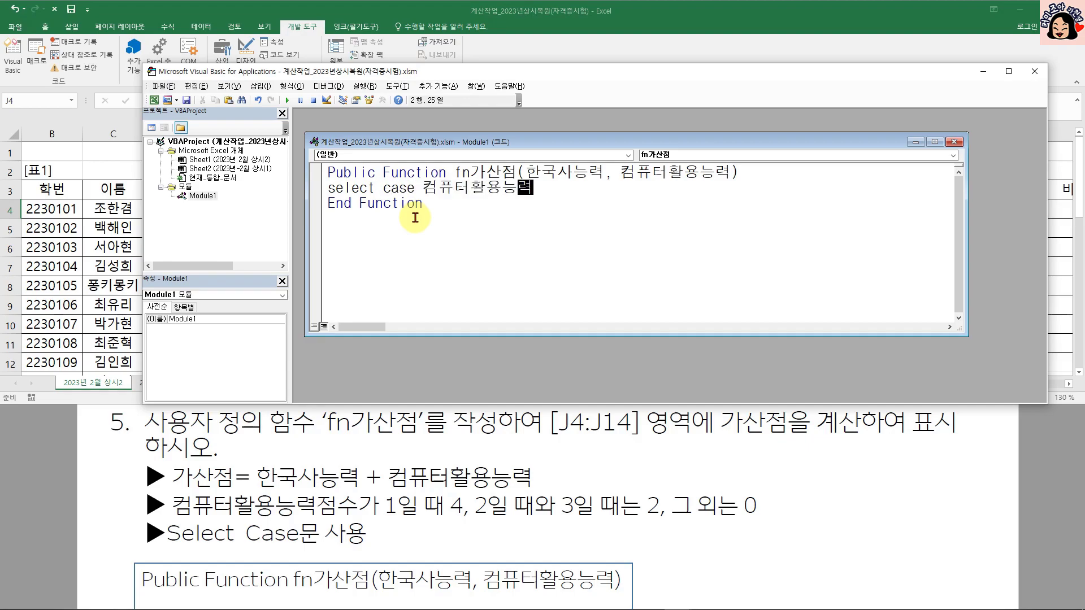
{"action": "key", "text": "Return"}
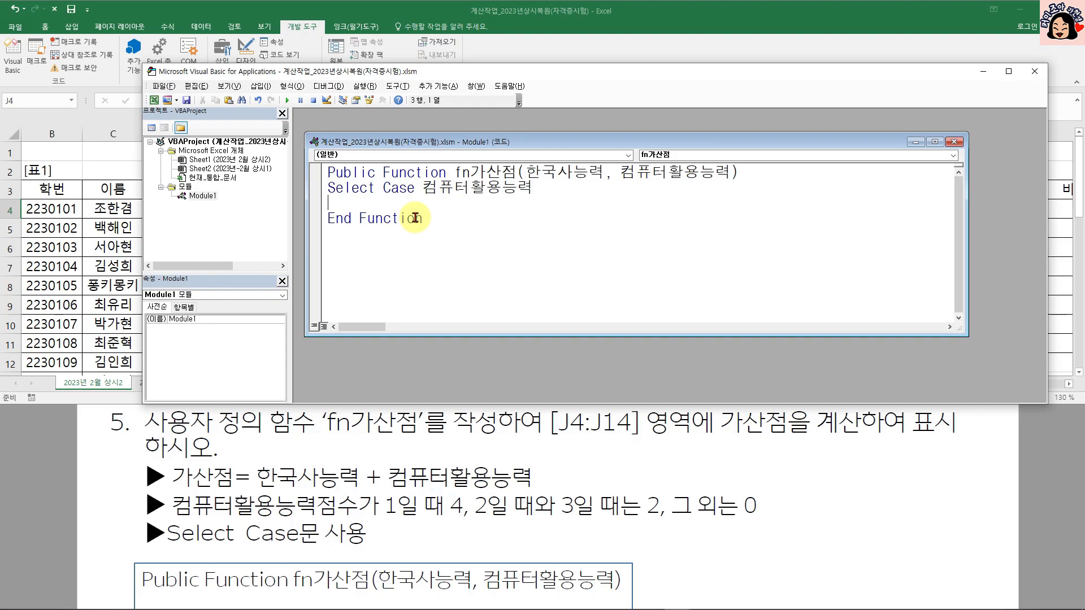
Step: Add the branch Case Is = 1 that assigns fn가산점 = 한국사능력 + 4
{"action": "type", "text": "case"}
{"action": "type", "text": "is=1"}
{"action": "key", "text": "Return"}
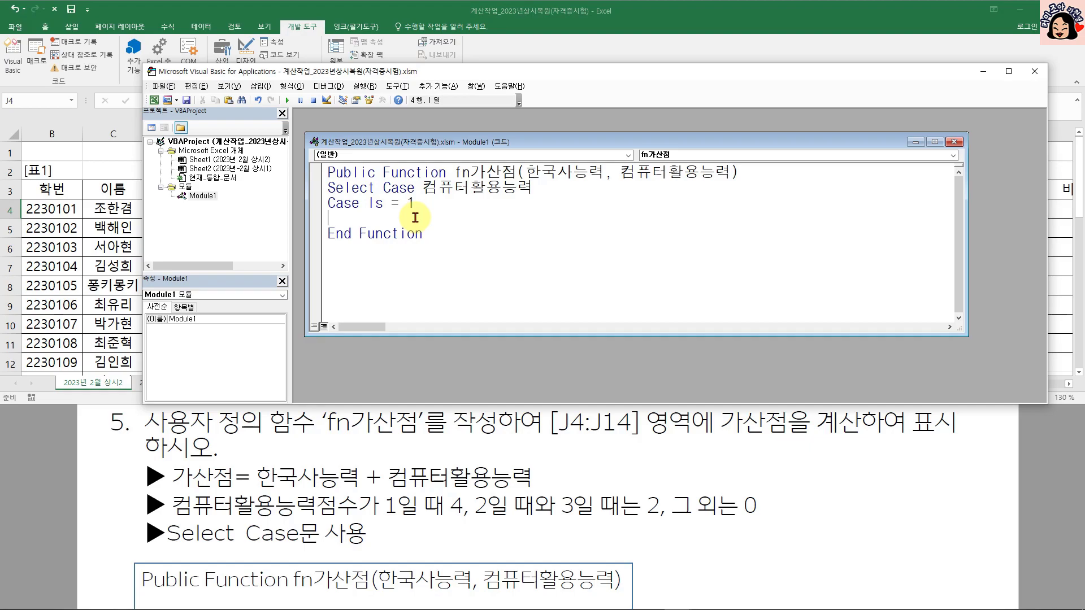
{"action": "type", "text": "가산점="}
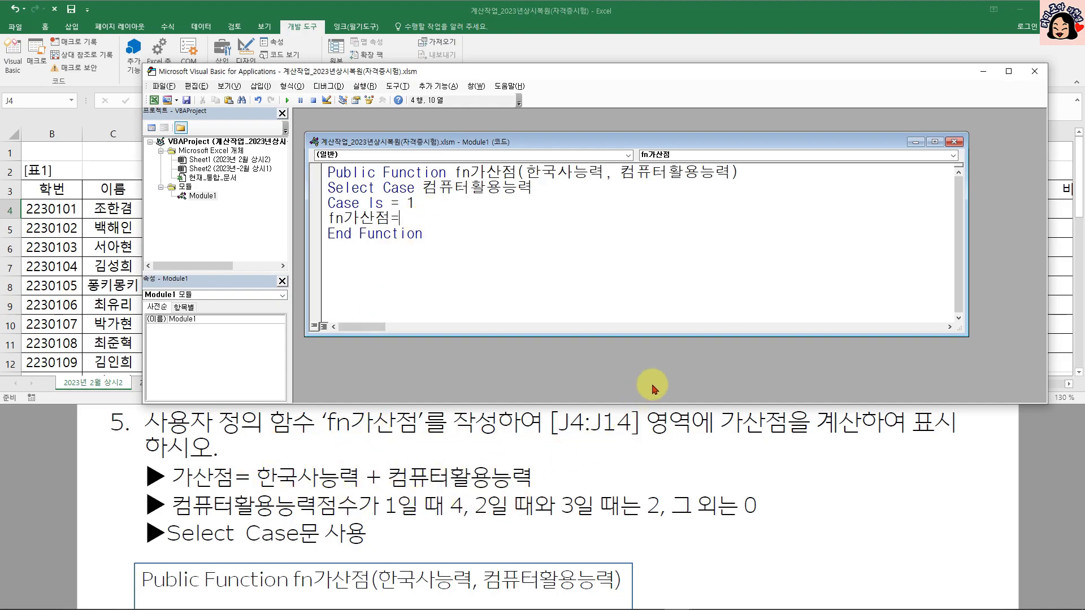
{"action": "type", "text": "한국사능ㄹ"}
{"action": "type", "text": "ㅕㄱ"}
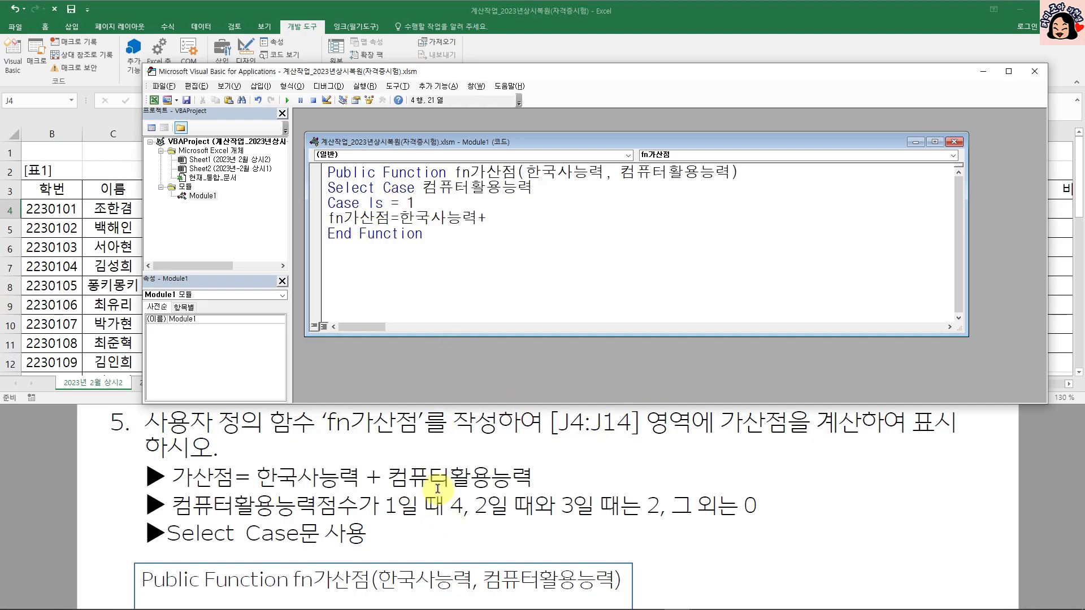
{"action": "type", "text": "4"}
{"action": "key", "text": "Return"}
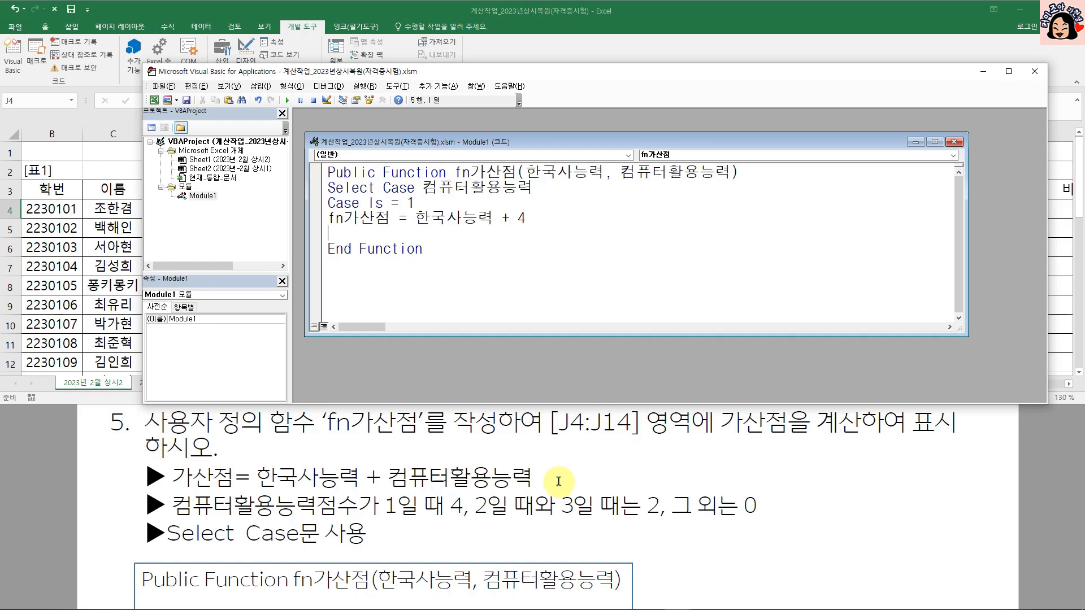
Step: Copy the two-line Case Is = 1 branch and paste it twice below the original
{"action": "left_click_drag", "start_coordinate": [320, 203], "coordinate": [324, 228]}
{"action": "key", "text": "ctrl+c"}
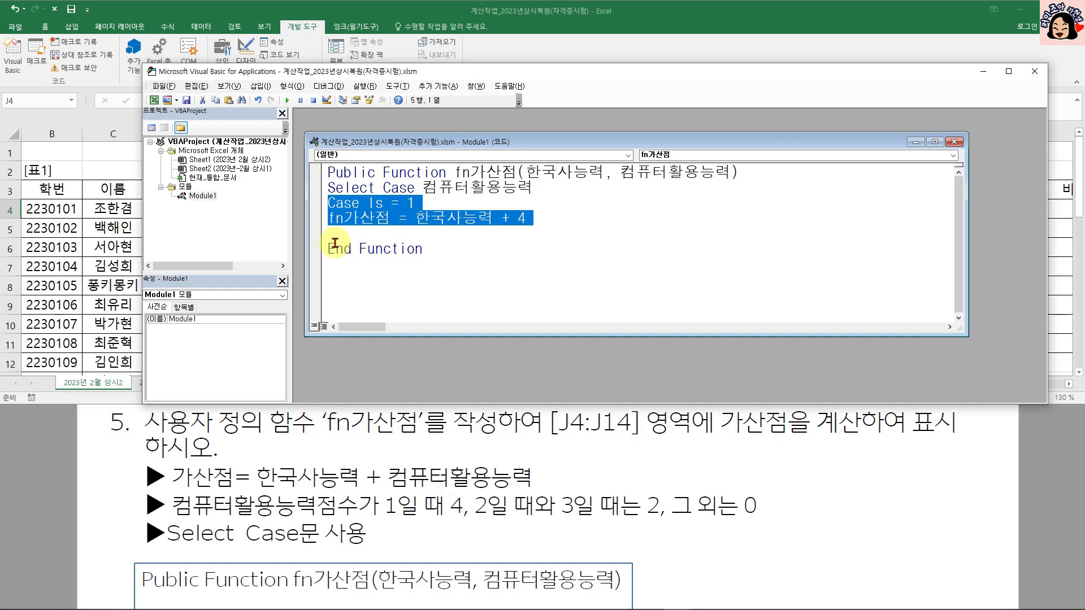
{"action": "left_click", "coordinate": [336, 234]}
{"action": "key", "text": "ctrl+v"}
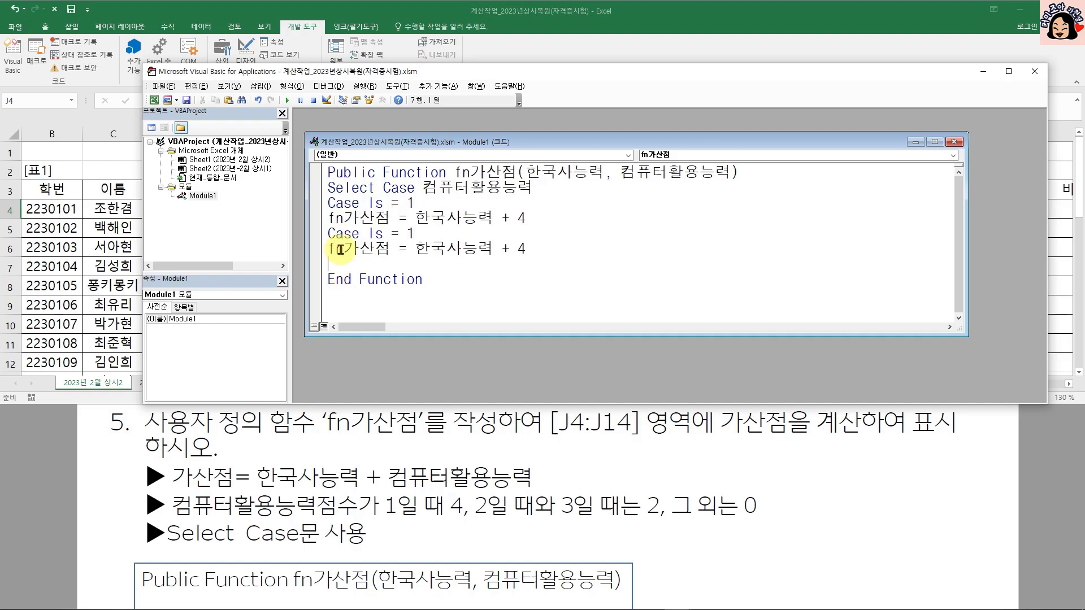
{"action": "key", "text": "ctrl+v"}
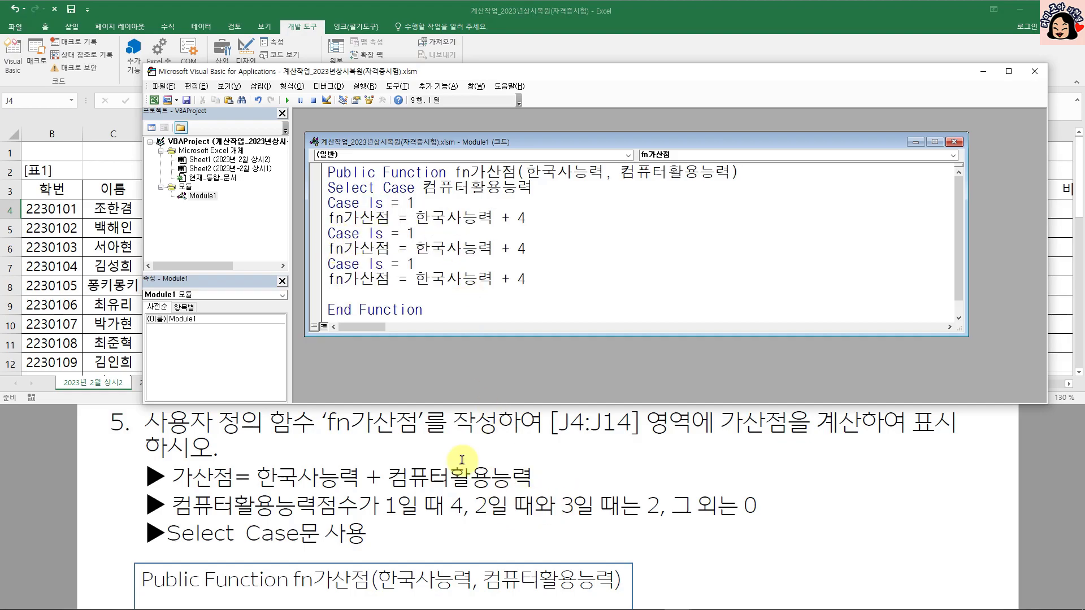
Step: Change the second branch to Case 2 To 3 with fn가산점 = 한국사능력 + 2
{"action": "left_click_drag", "start_coordinate": [368, 233], "coordinate": [447, 234]}
{"action": "type", "text": "2 ㅅ"}
{"action": "key", "text": "BackSpace"}
{"action": "type", "text": "to"}
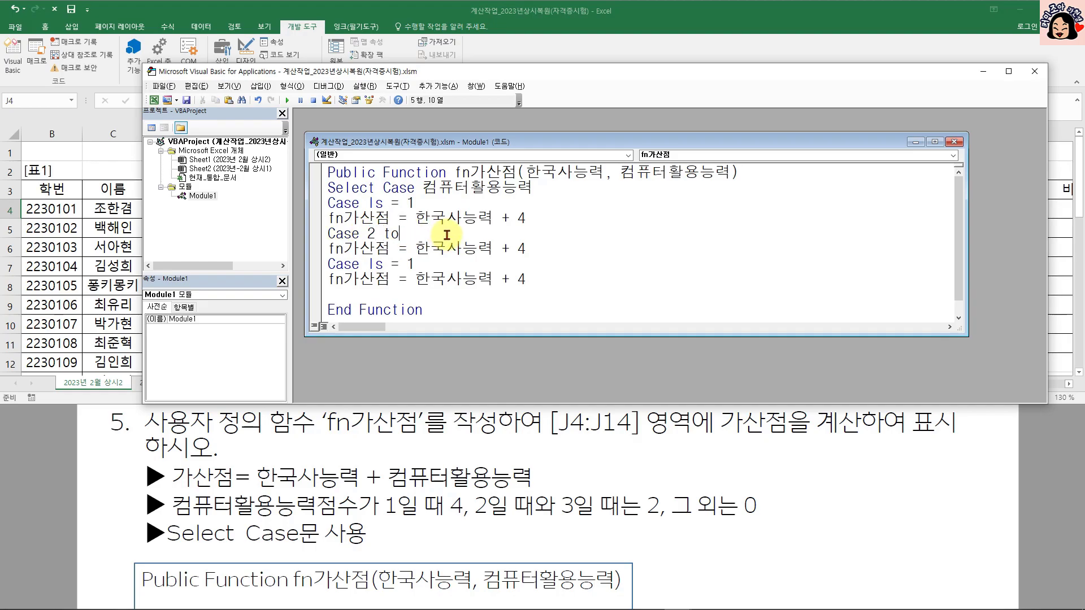
{"action": "left_click", "coordinate": [428, 249]}
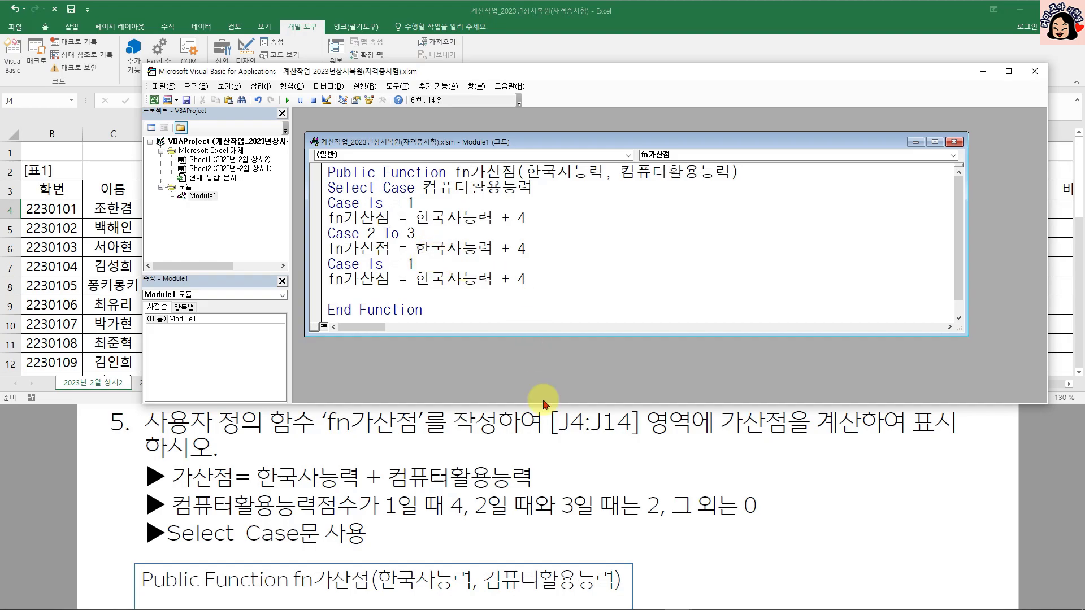
{"action": "double_click", "coordinate": [520, 251]}
{"action": "type", "text": "2"}
{"action": "left_click", "coordinate": [479, 253]}
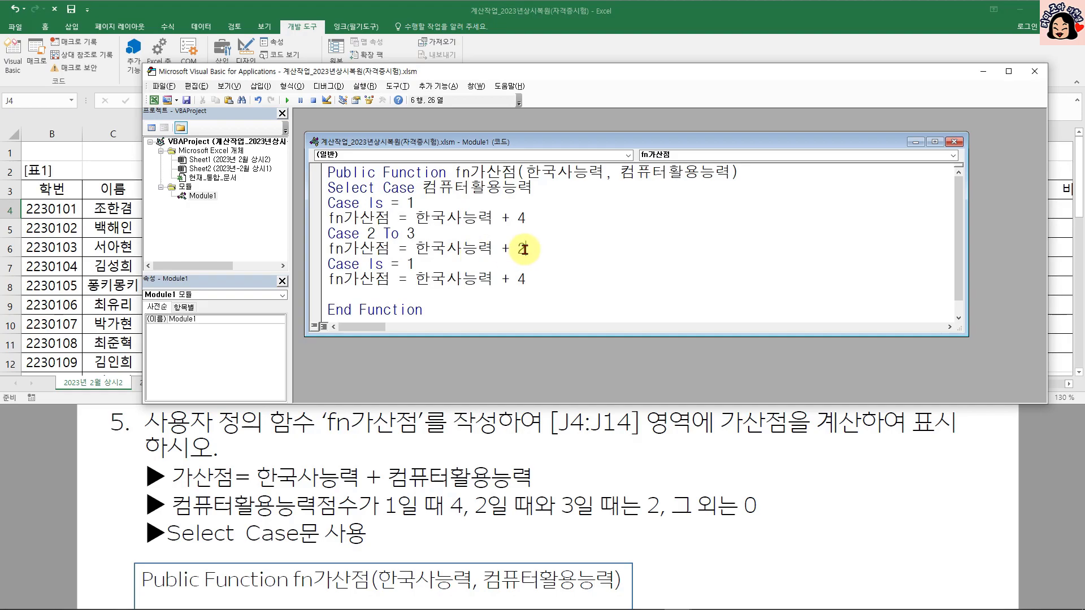
Step: Change the third branch to Case Else with fn가산점 = 한국사능력 + 0
{"action": "left_click", "coordinate": [369, 266]}
{"action": "left_click", "coordinate": [434, 268], "text": "shift"}
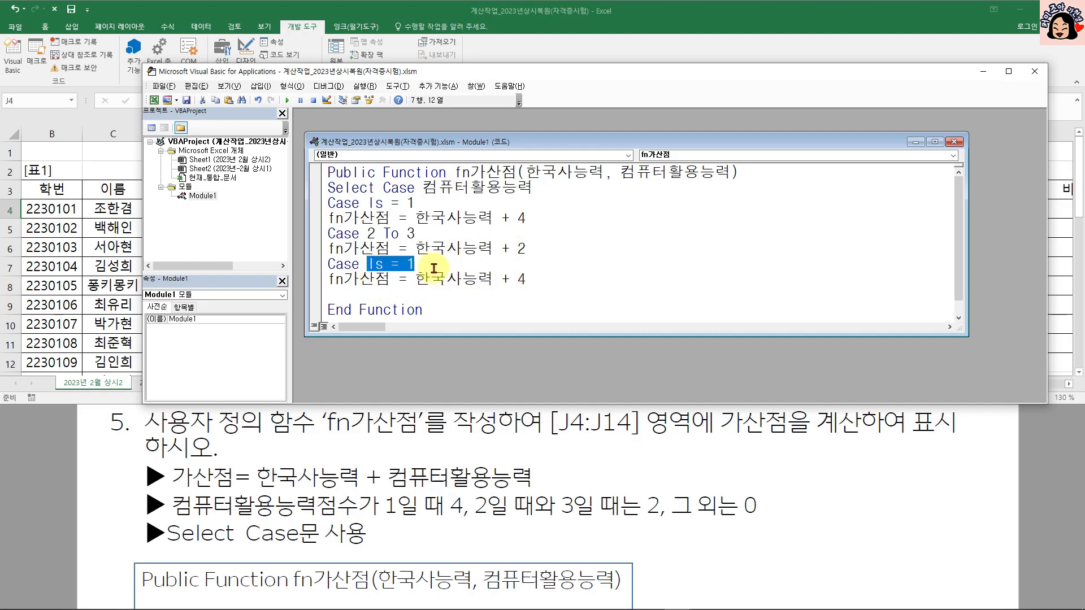
{"action": "type", "text": "esle"}
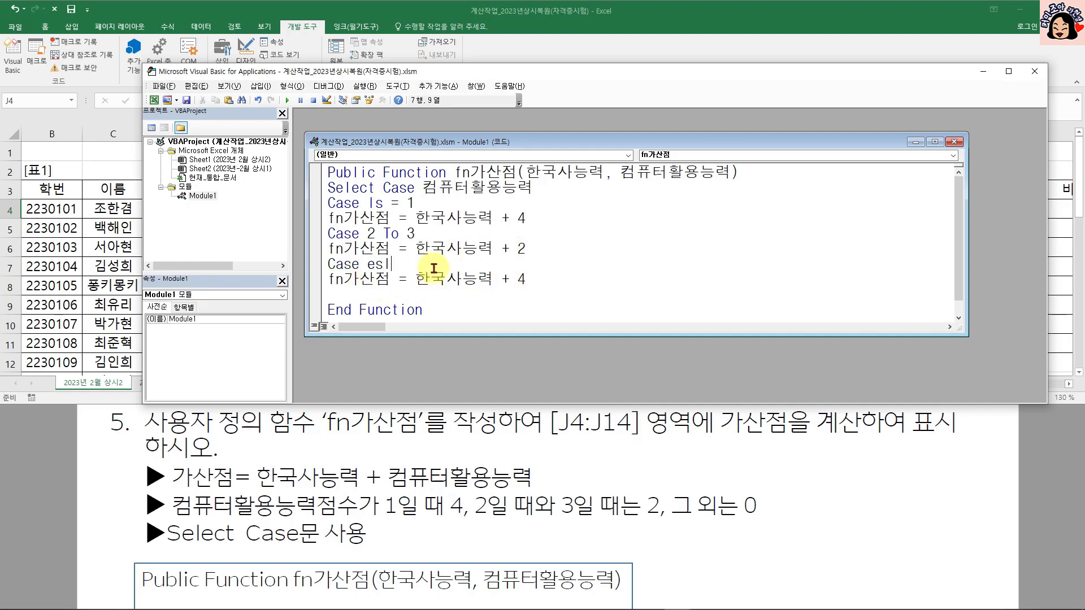
{"action": "key", "text": "BackSpace"}
{"action": "key", "text": "BackSpace"}
{"action": "key", "text": "BackSpace"}
{"action": "type", "text": "lse"}
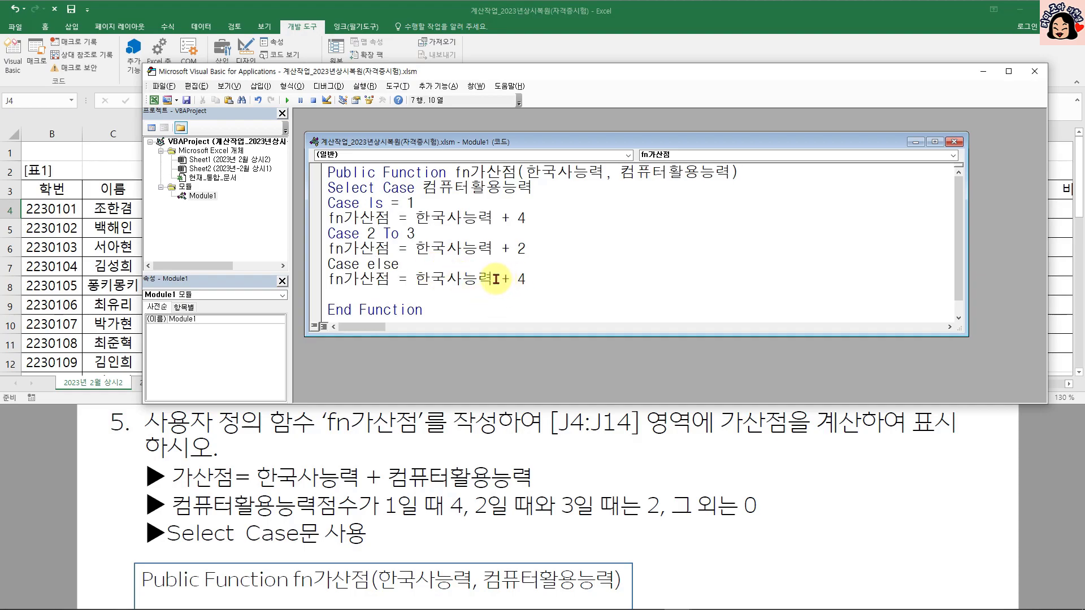
{"action": "left_click", "coordinate": [538, 279]}
{"action": "key", "text": "shift+Left"}
{"action": "type", "text": "0"}
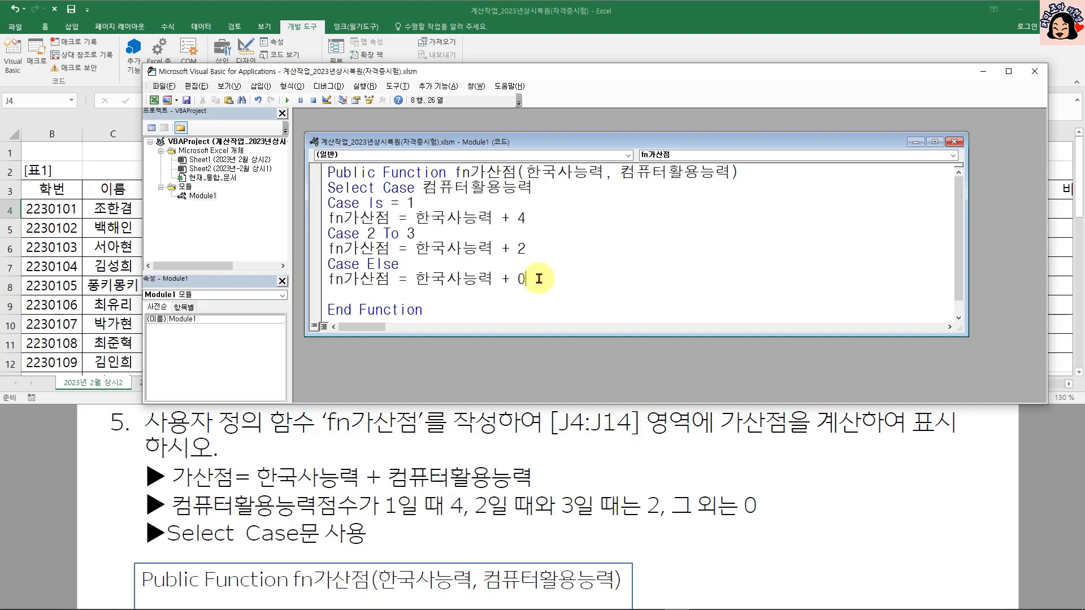
Step: Close the Select Case block with End Select below the Case Else branch
{"action": "key", "text": "Return"}
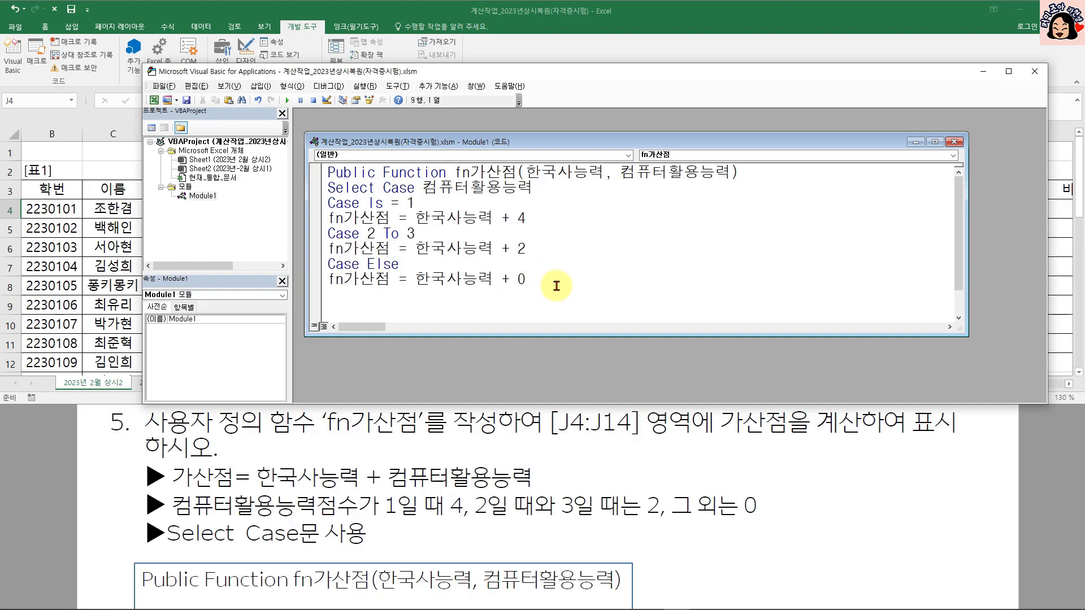
{"action": "type", "text": "end select"}
{"action": "key", "text": "Return"}
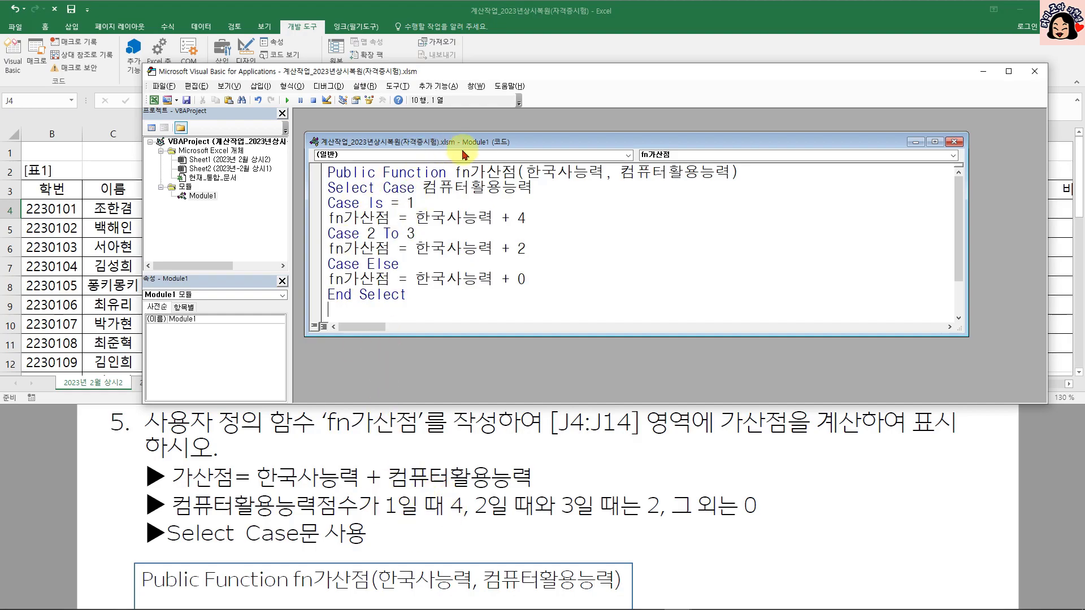
{"action": "left_click", "coordinate": [465, 191]}
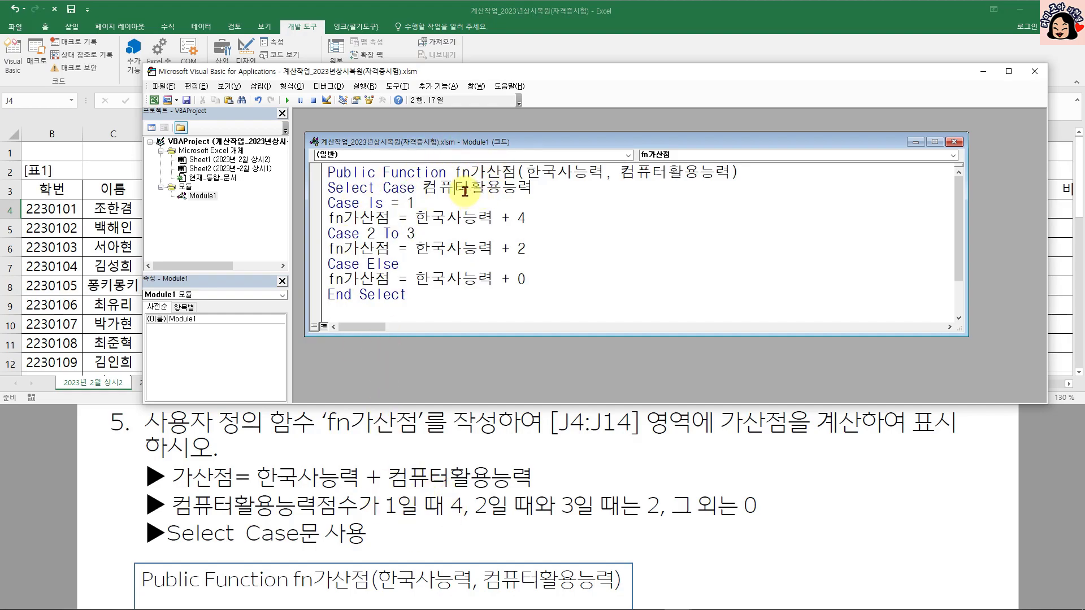
{"action": "double_click", "coordinate": [430, 188]}
{"action": "left_click", "coordinate": [497, 191]}
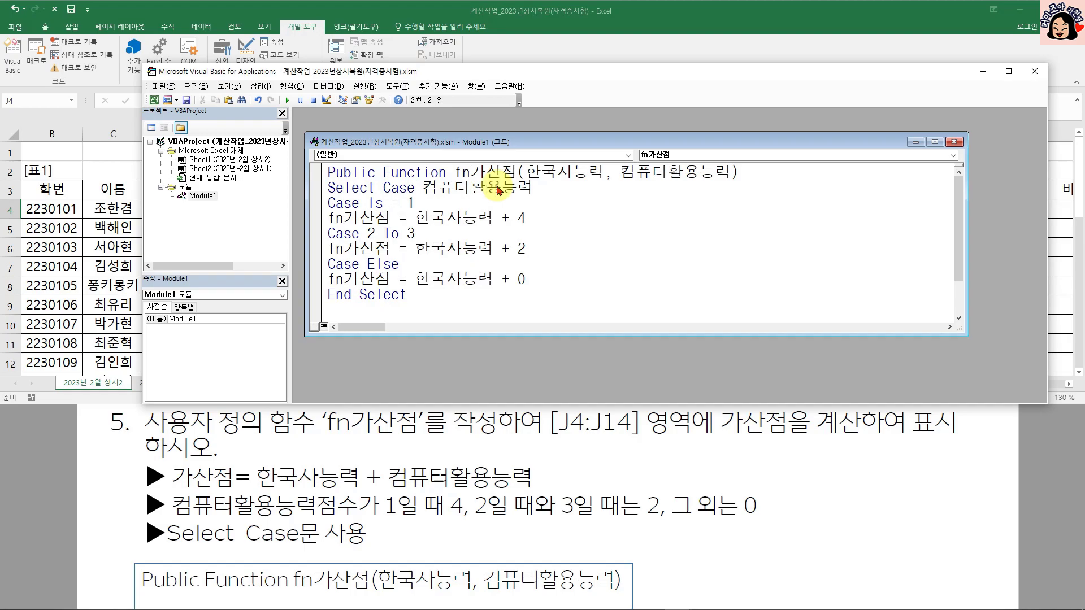
{"action": "left_click", "coordinate": [425, 203]}
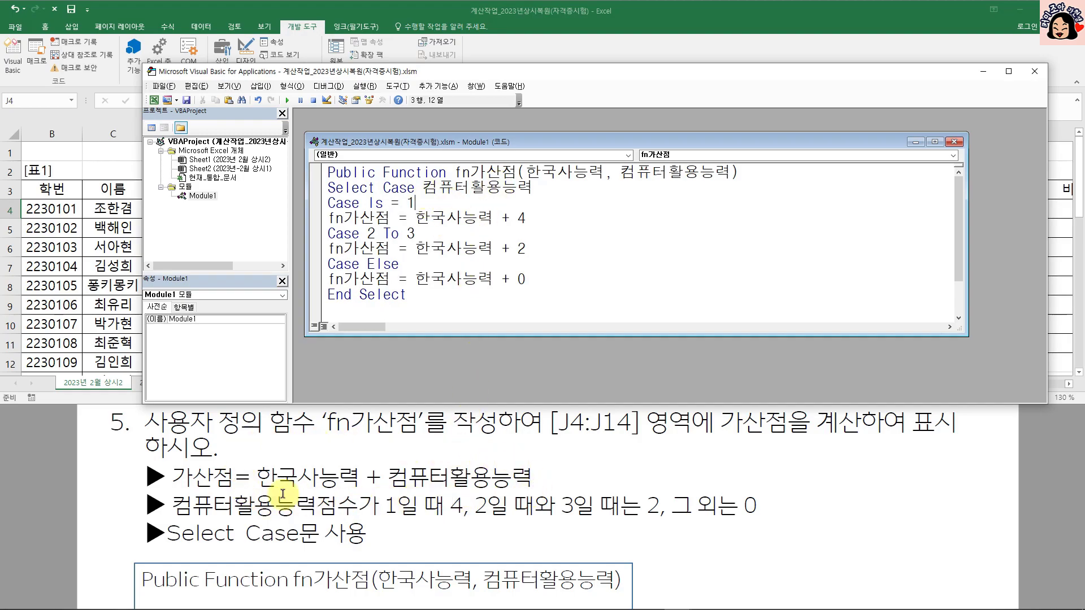
{"action": "left_click_drag", "start_coordinate": [416, 219], "coordinate": [497, 219]}
{"action": "left_click", "coordinate": [526, 218]}
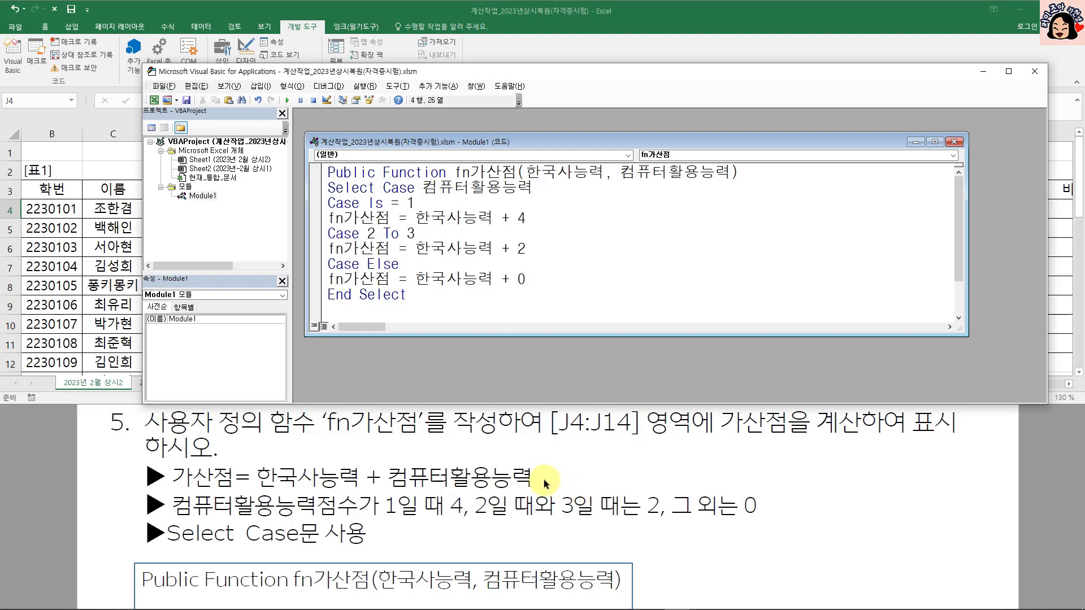
Step: Simplify the first branch to Case 1 by removing Is =, and close the Visual Basic editor
{"action": "left_click_drag", "start_coordinate": [368, 202], "coordinate": [404, 202]}
{"action": "key", "text": "Delete"}
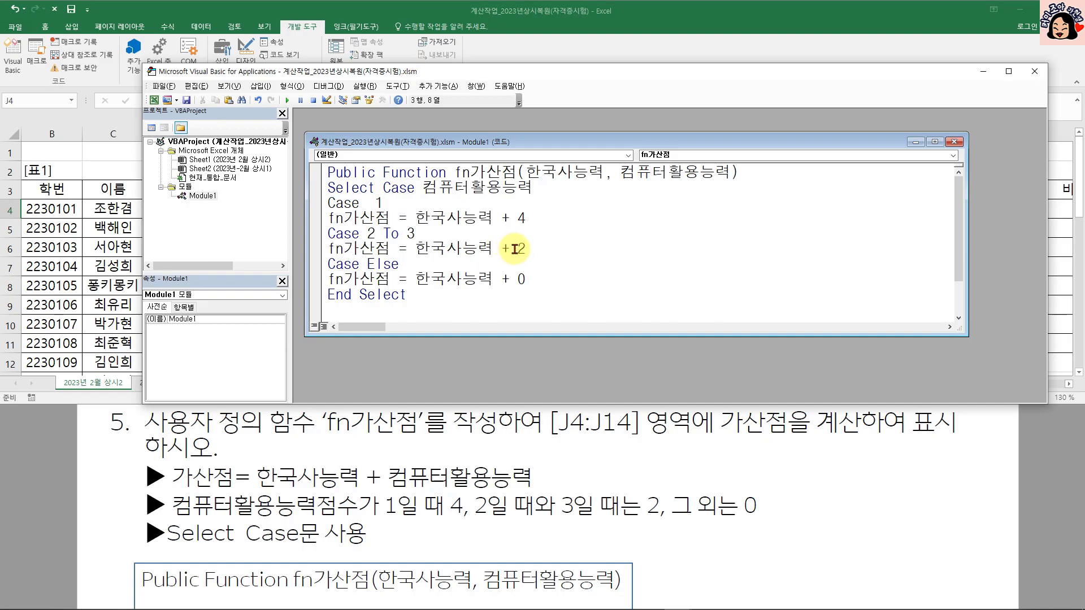
{"action": "left_click", "coordinate": [1035, 71]}
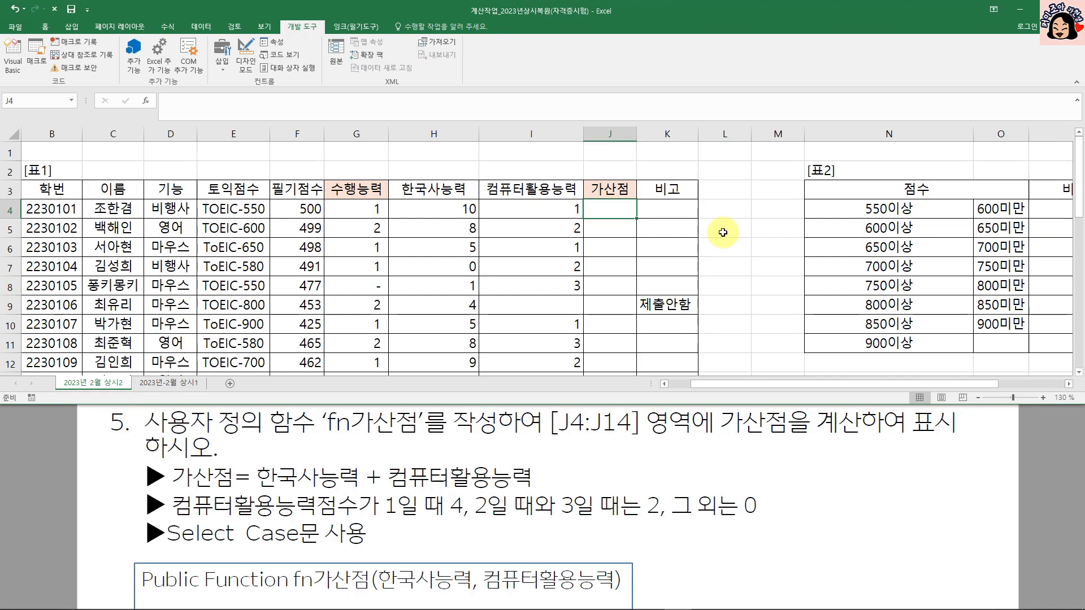
Step: Insert the user-defined function fn가산점 in J4 with H4 as 한국사능력 and I4 as 컴퓨터활용능력
{"action": "left_click", "coordinate": [151, 104]}
{"action": "left_click", "coordinate": [297, 189]}
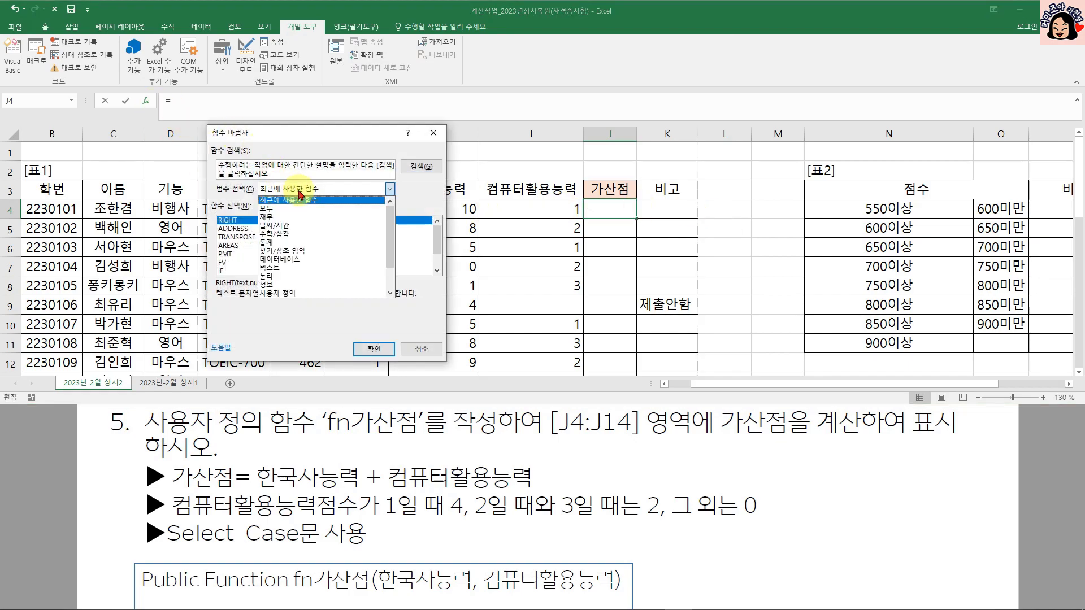
{"action": "left_click", "coordinate": [296, 294]}
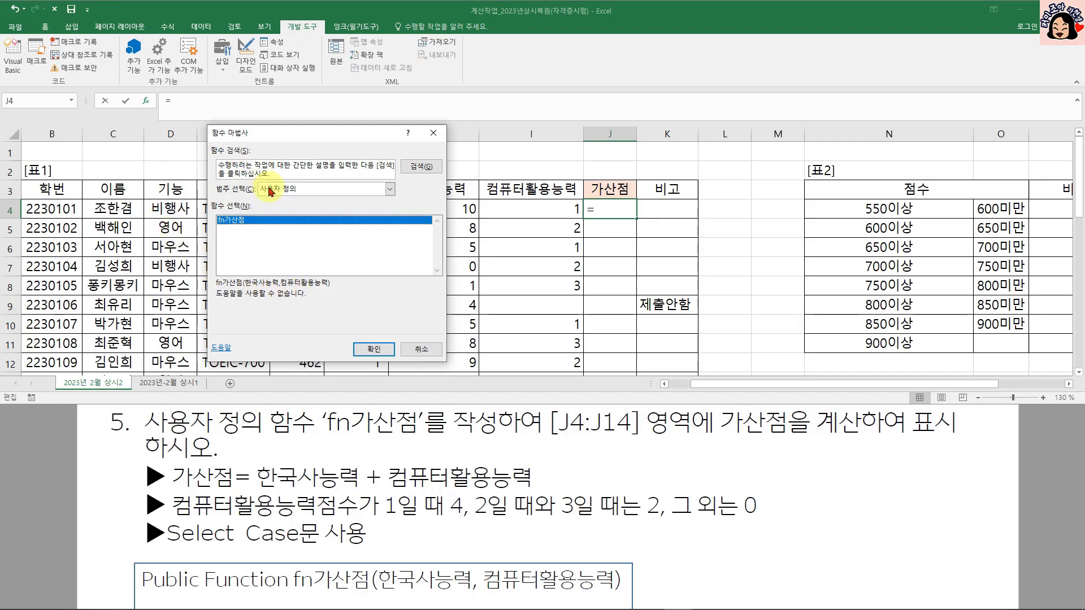
{"action": "left_click", "coordinate": [374, 349]}
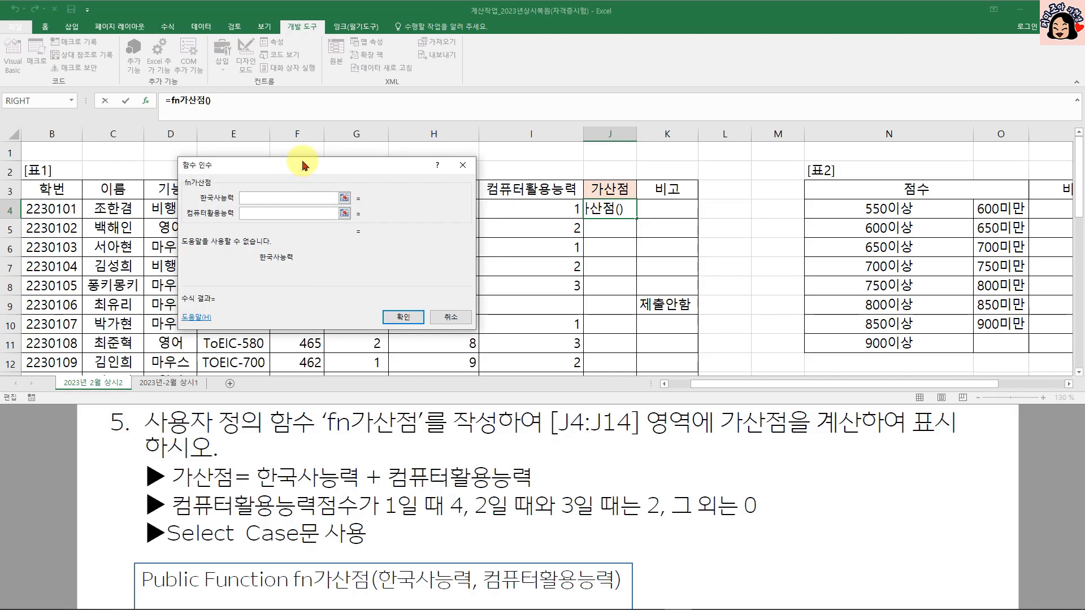
{"action": "left_click_drag", "start_coordinate": [340, 220], "coordinate": [431, 257]}
{"action": "left_click", "coordinate": [434, 203]}
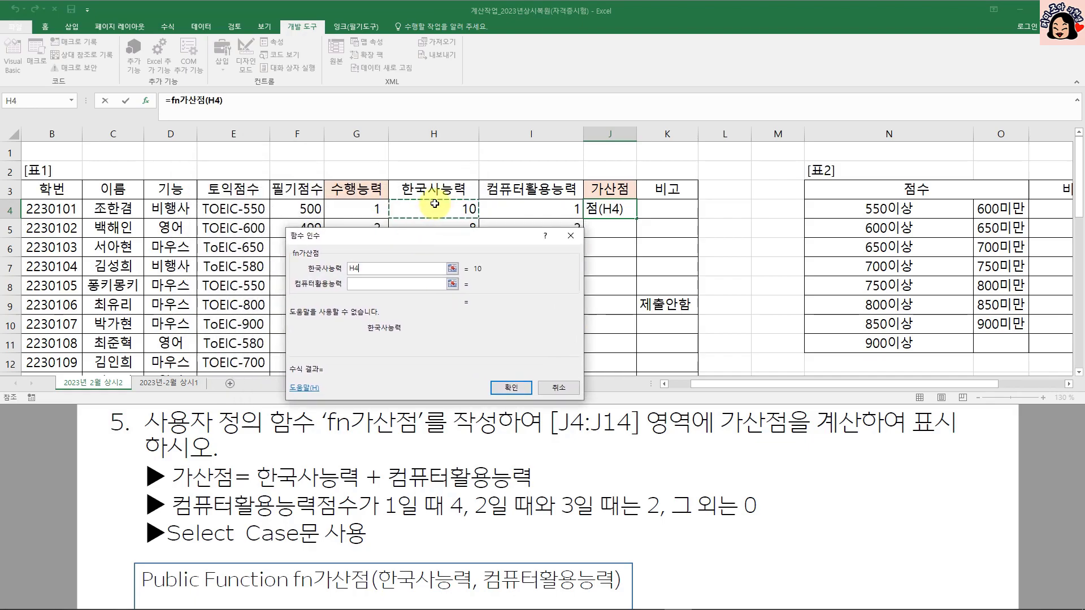
{"action": "left_click", "coordinate": [375, 283]}
{"action": "left_click", "coordinate": [513, 208]}
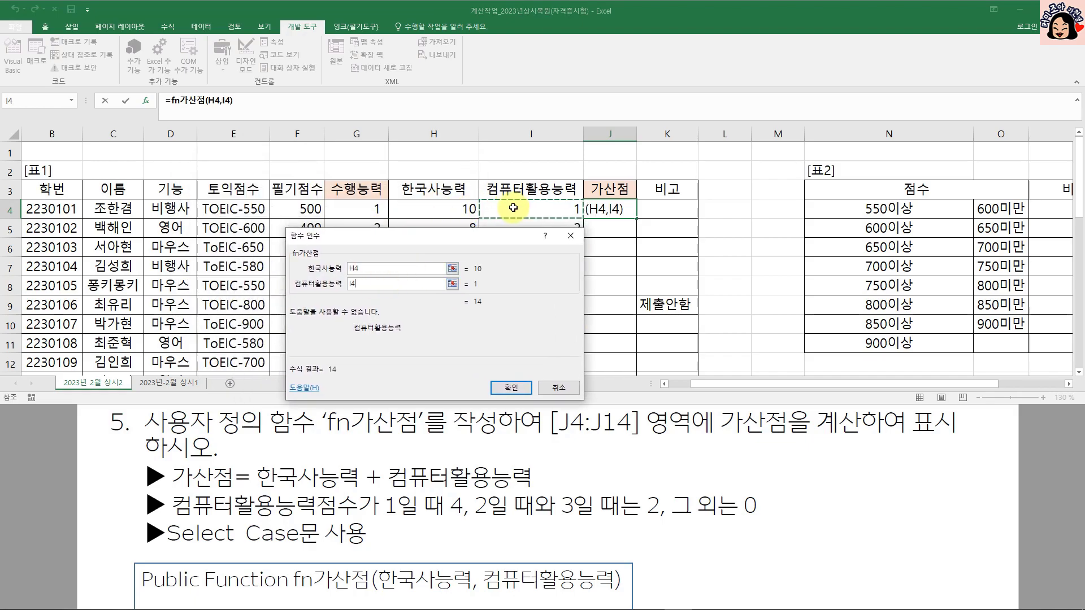
{"action": "left_click", "coordinate": [512, 386]}
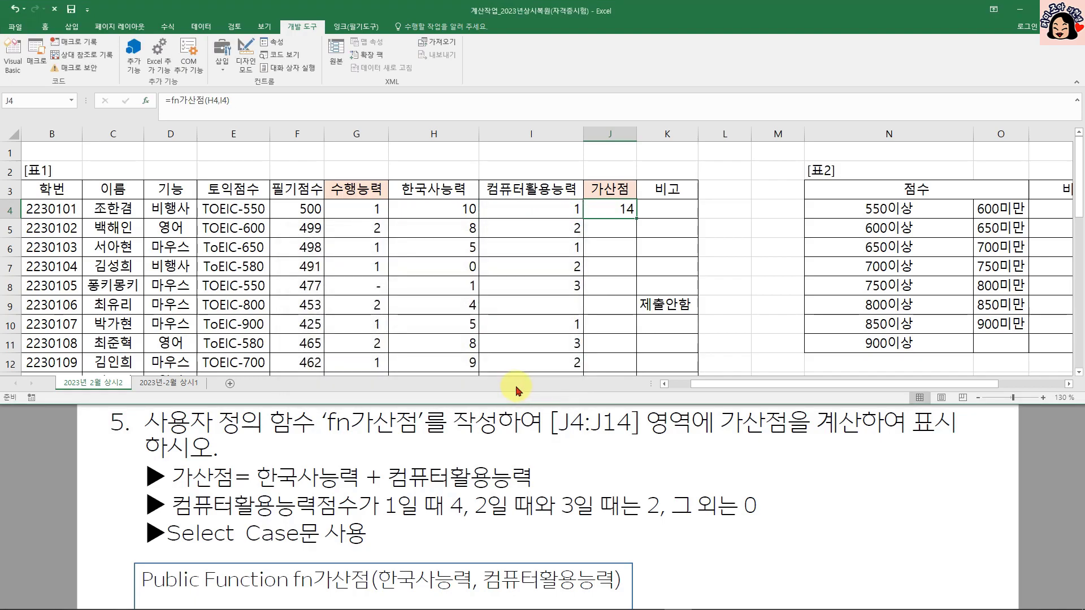
Step: Clear J4 and start a new formula in it with =fn가산점(
{"action": "key", "text": "Delete"}
{"action": "type", "text": "=fn"}
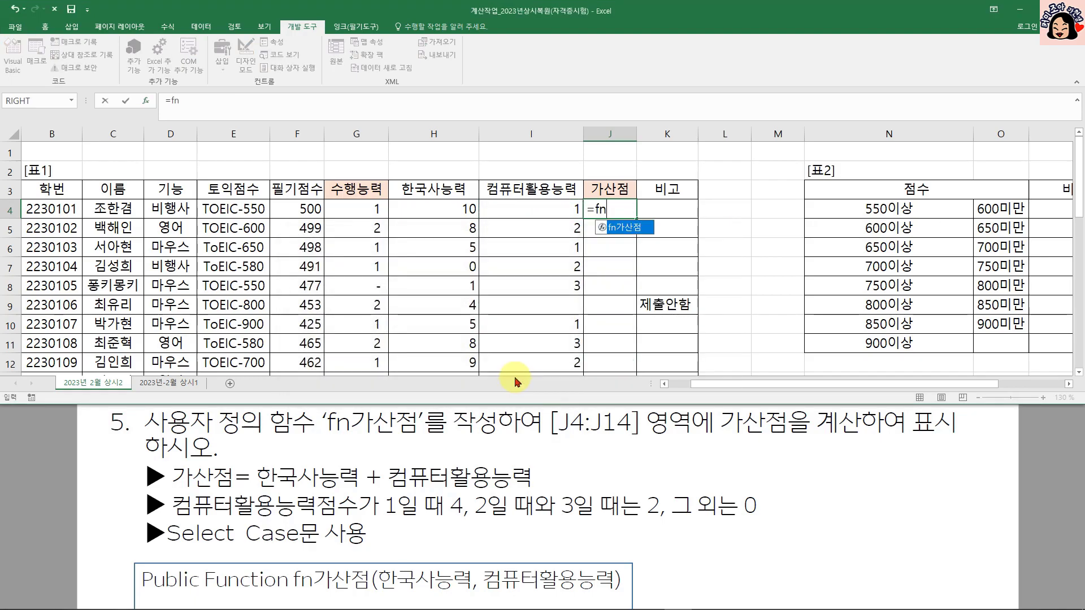
{"action": "key", "text": "Tab"}
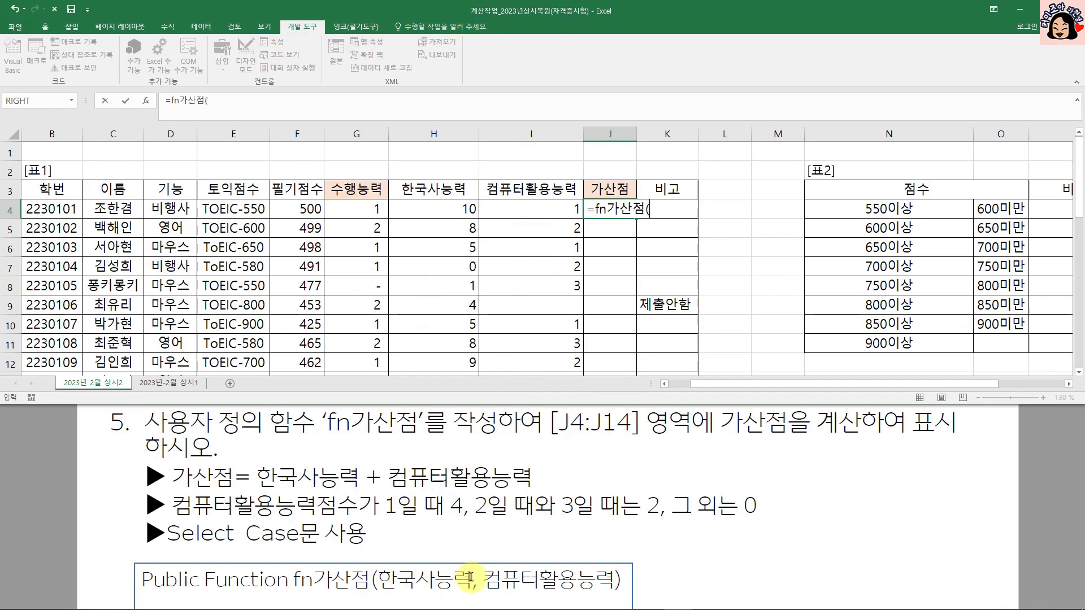
Step: Try adding H4 and I4 as arguments directly in the J4 formula, and remove them again
{"action": "left_click", "coordinate": [428, 209]}
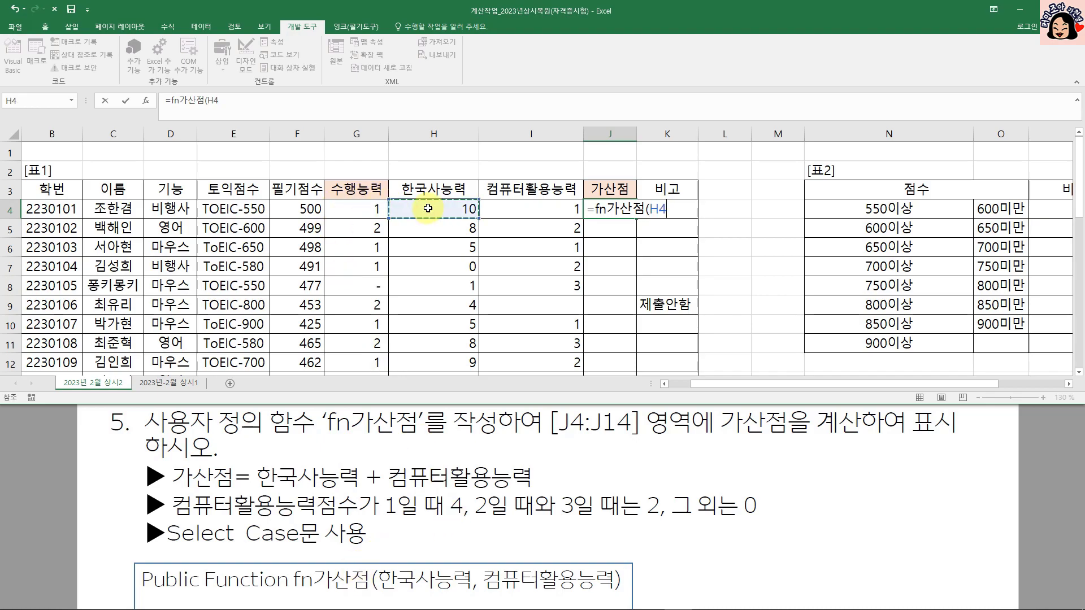
{"action": "type", "text": ","}
{"action": "left_click", "coordinate": [522, 208]}
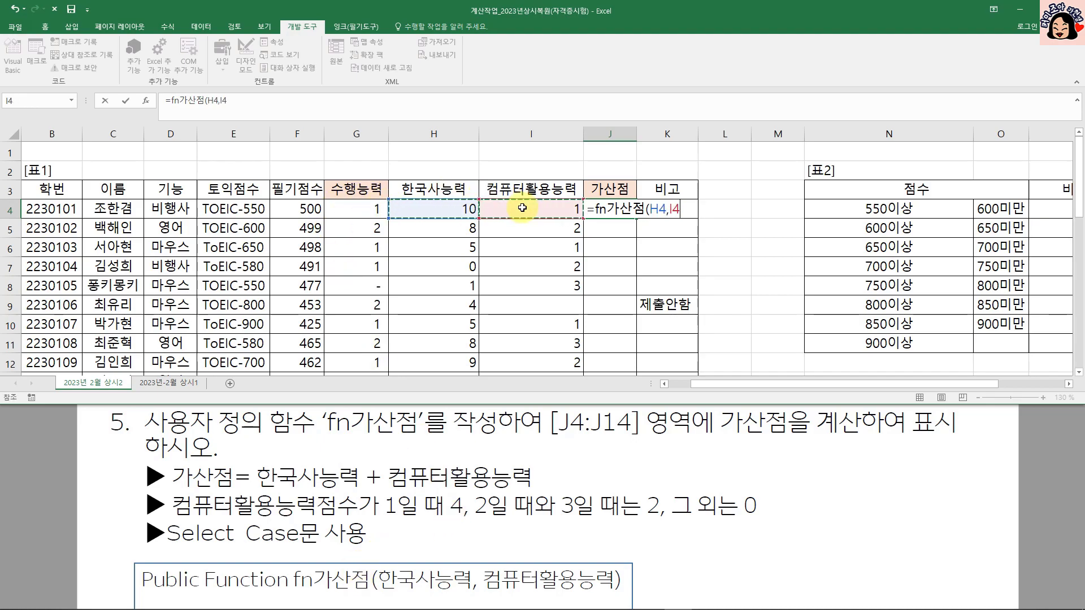
{"action": "key", "text": "BackSpace"}
{"action": "key", "text": "BackSpace"}
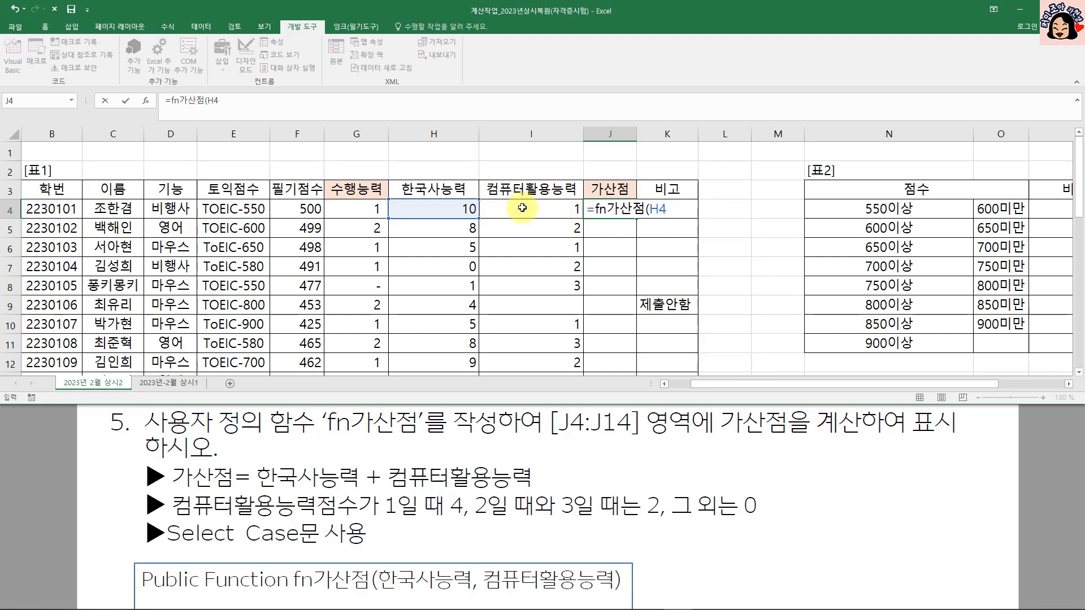
{"action": "left_click", "coordinate": [522, 208]}
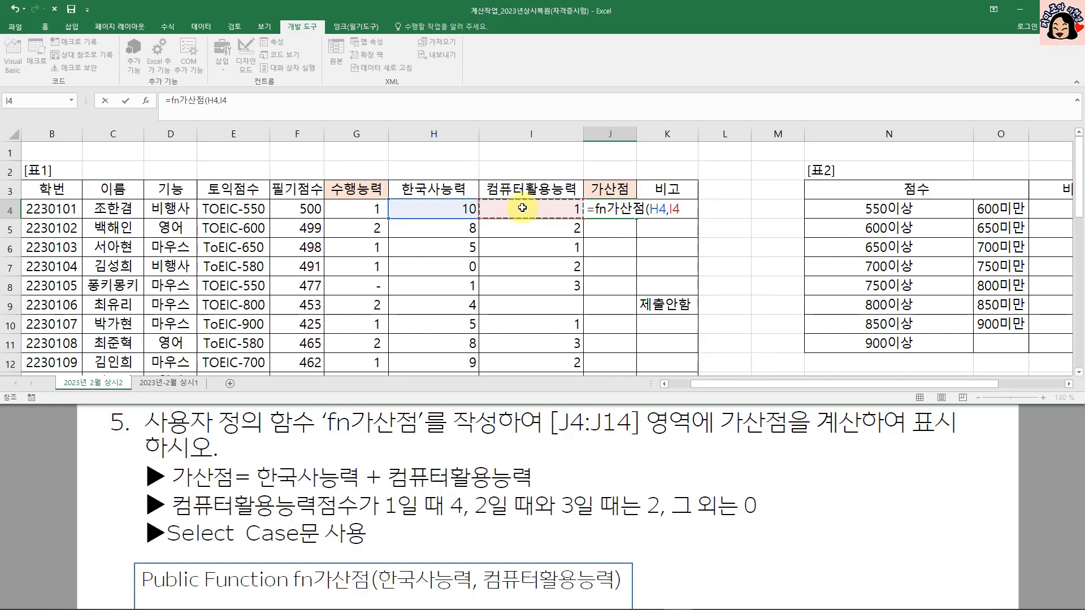
{"action": "key", "text": "BackSpace"}
{"action": "key", "text": "BackSpace"}
{"action": "key", "text": "BackSpace"}
{"action": "key", "text": "BackSpace"}
{"action": "key", "text": "BackSpace"}
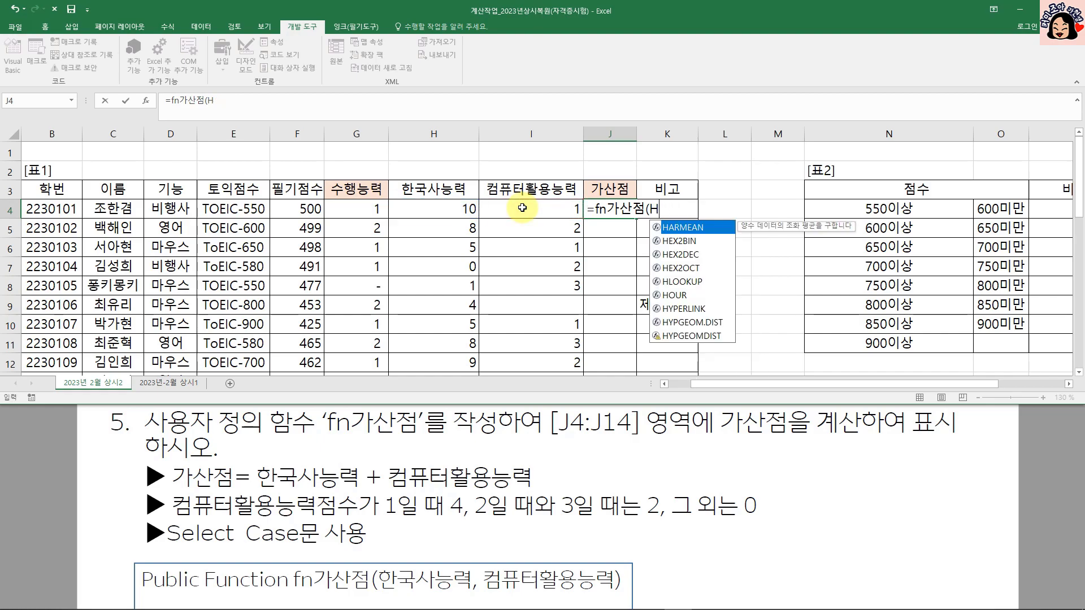
Step: Complete the J4 formula through the function arguments dialog, setting 한국사능력 to H4 and 컴퓨터활용능력 to I4
{"action": "left_click", "coordinate": [146, 101]}
{"action": "left_click", "coordinate": [407, 210]}
{"action": "left_click", "coordinate": [376, 284]}
{"action": "left_click", "coordinate": [499, 208]}
{"action": "left_click", "coordinate": [510, 388]}
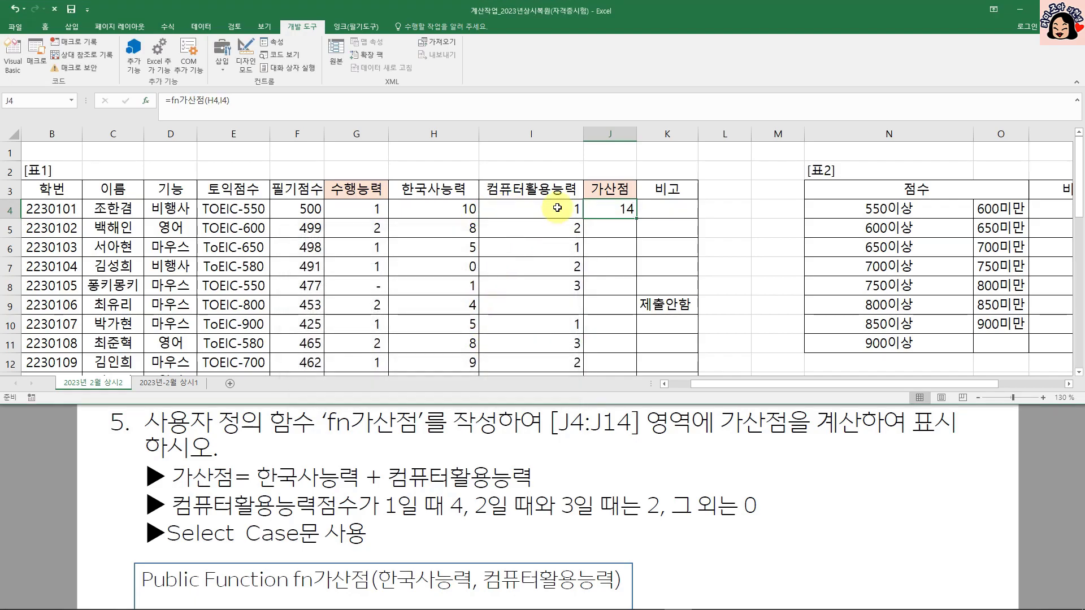
Step: Fill the fn가산점 formula from J4 down the 가산점 column to J14 and reselect J4
{"action": "left_click_drag", "start_coordinate": [639, 221], "coordinate": [631, 347]}
{"action": "scroll", "coordinate": [622, 319], "scroll_direction": "up", "scroll_amount": 1}
{"action": "left_click", "coordinate": [621, 214]}
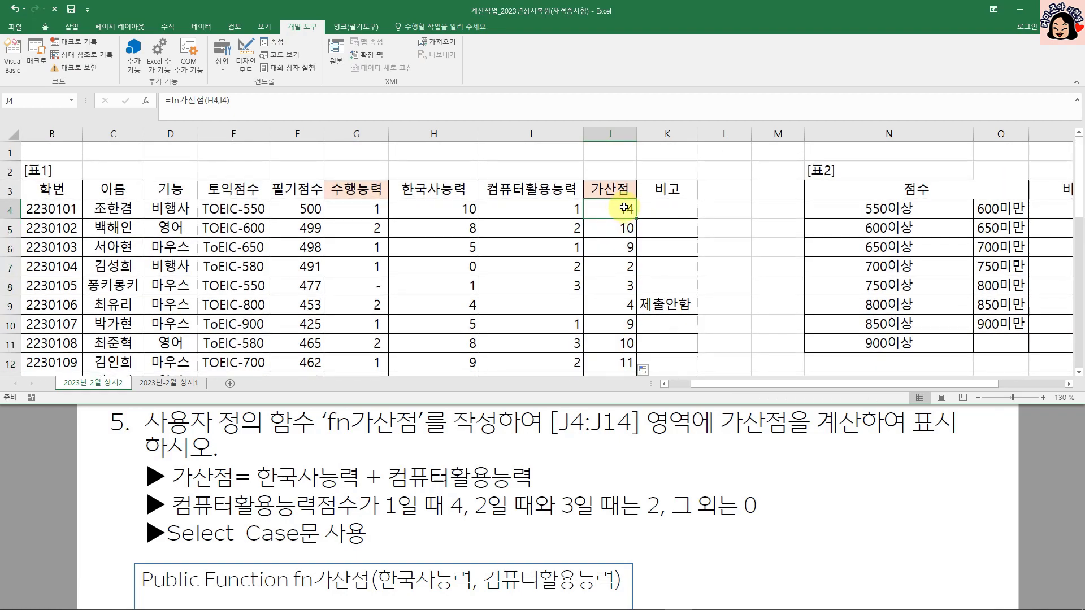